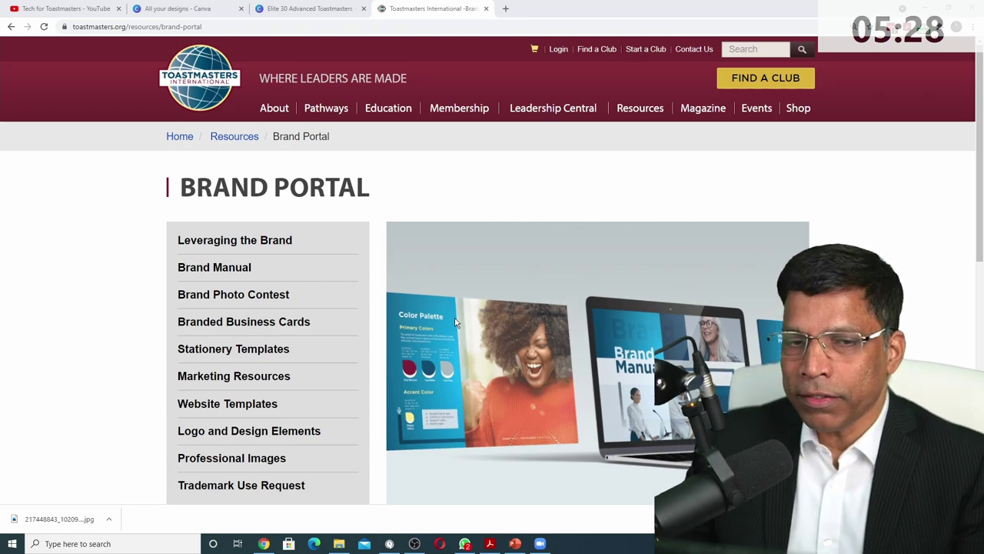
# Step: Switch to the browser tab holding the Elite 30 Advanced Toastmasters poster design
pyautogui.click(322, 14)
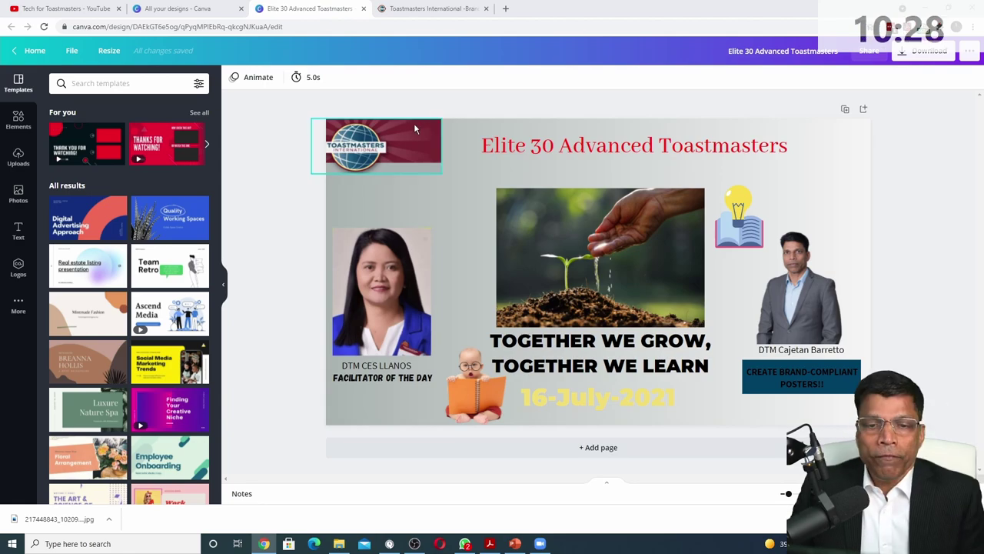
# Step: Drag the Toastmasters logo banner until it snaps to the poster's top and left edges
pyautogui.click(407, 128)
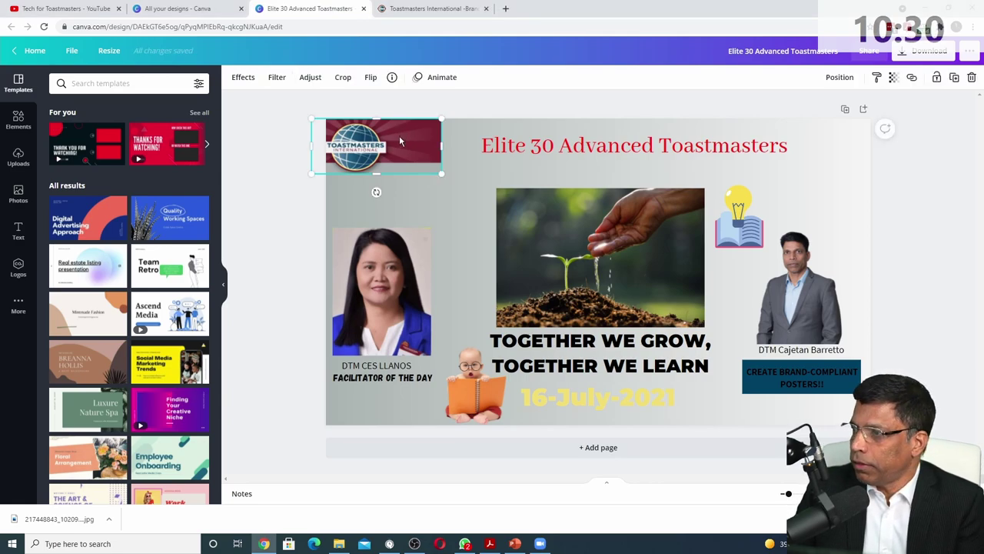
pyautogui.moveTo(401, 132)
pyautogui.mouseDown()
pyautogui.moveTo(411, 149)
pyautogui.moveTo(412, 139)
pyautogui.mouseUp()
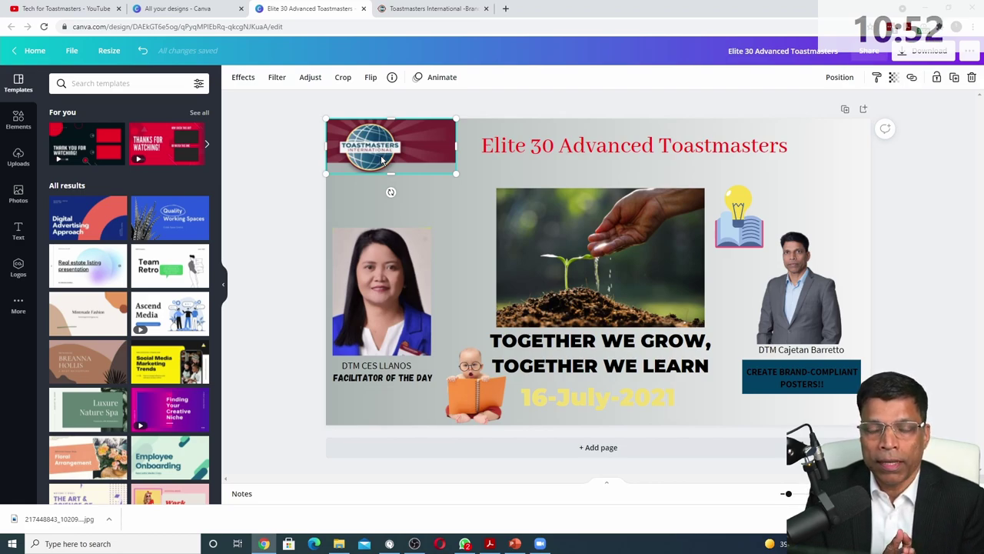
pyautogui.moveTo(382, 159); pyautogui.dragTo(426, 153)
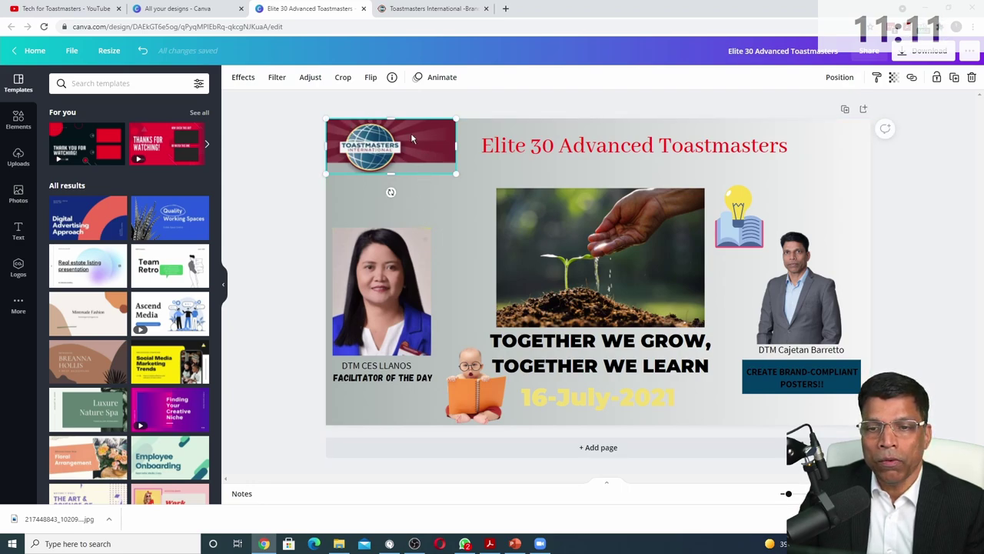
pyautogui.click(663, 147)
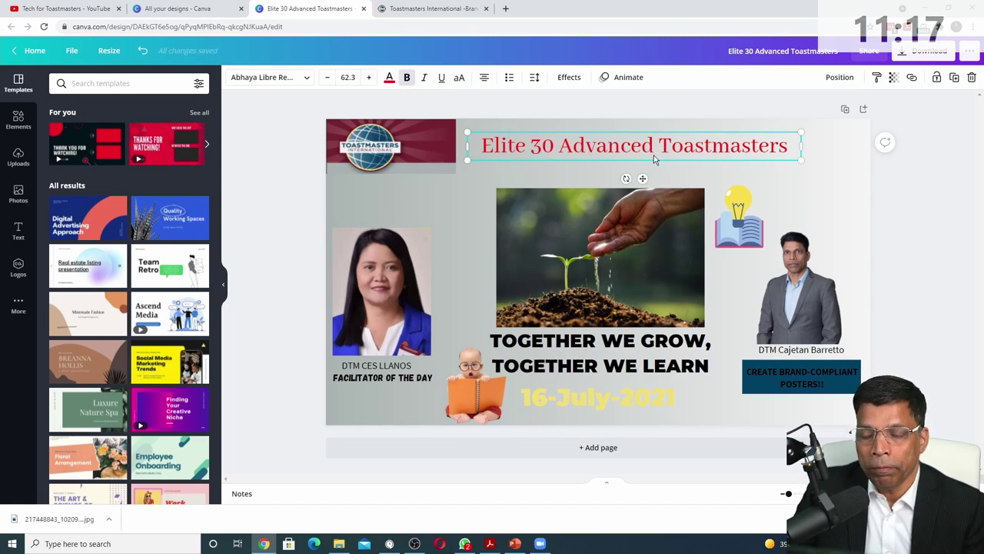
# Step: Enlarge the lightbulb-and-book graphic and make the seedling photo slightly smaller
pyautogui.click(744, 223)
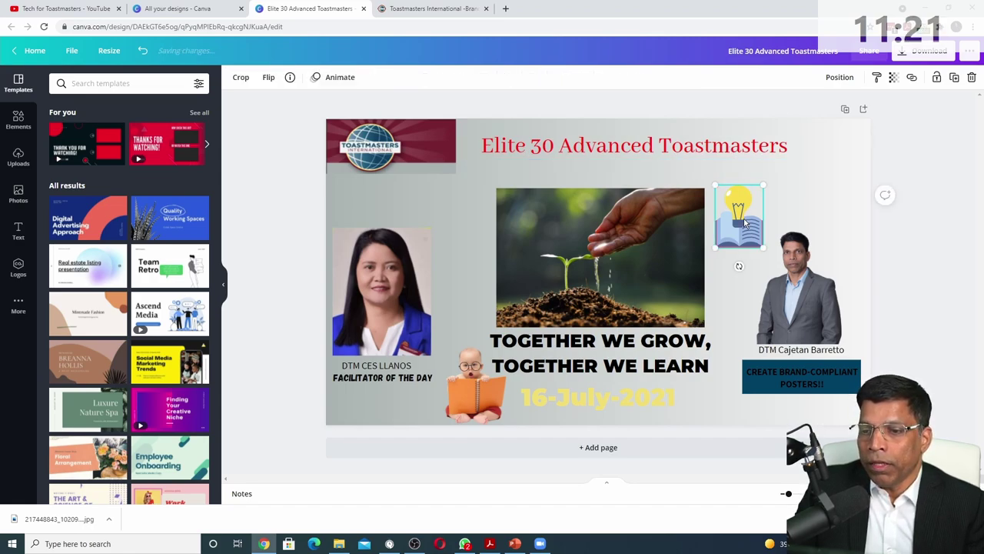
pyautogui.moveTo(760, 183); pyautogui.dragTo(815, 197)
pyautogui.click(593, 235)
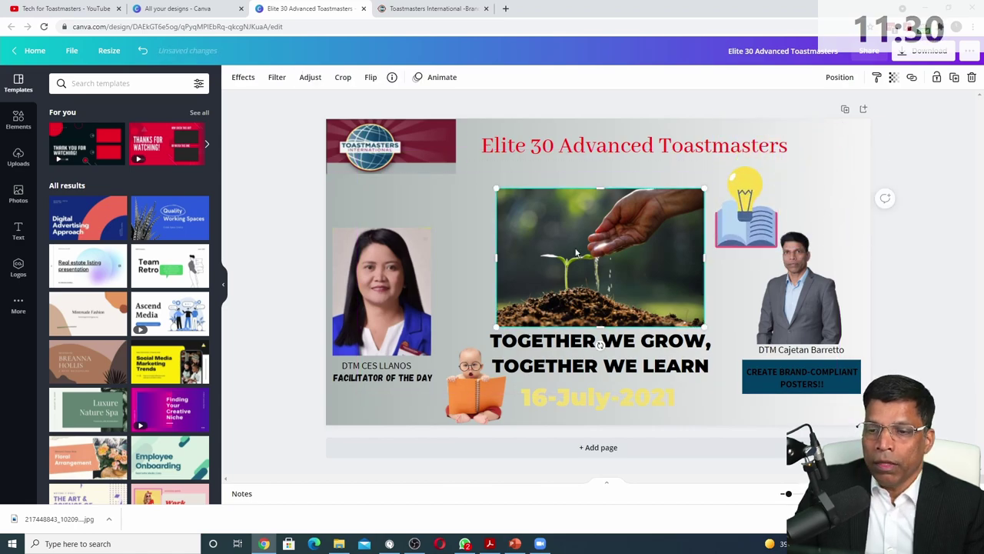
pyautogui.moveTo(499, 194)
pyautogui.mouseDown()
pyautogui.moveTo(415, 139)
pyautogui.moveTo(578, 255)
pyautogui.moveTo(442, 187)
pyautogui.moveTo(485, 181)
pyautogui.mouseUp()
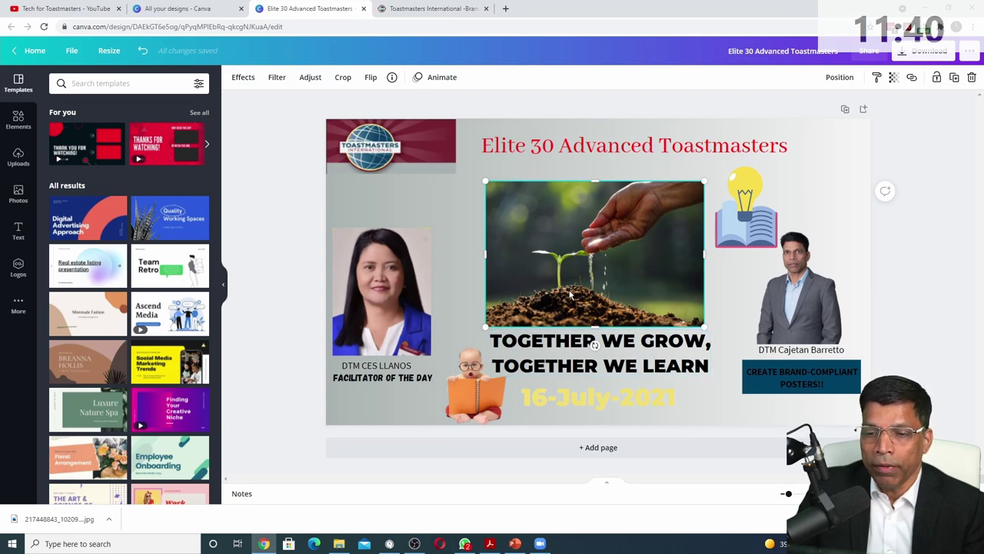
pyautogui.moveTo(489, 179)
pyautogui.mouseDown()
pyautogui.moveTo(385, 115)
pyautogui.moveTo(339, 107)
pyautogui.moveTo(435, 150)
pyautogui.moveTo(515, 213)
pyautogui.moveTo(498, 189)
pyautogui.mouseUp()
# Step: Resize the book-reading baby image beside the slogan and nudge the date text up slightly
pyautogui.click(476, 363)
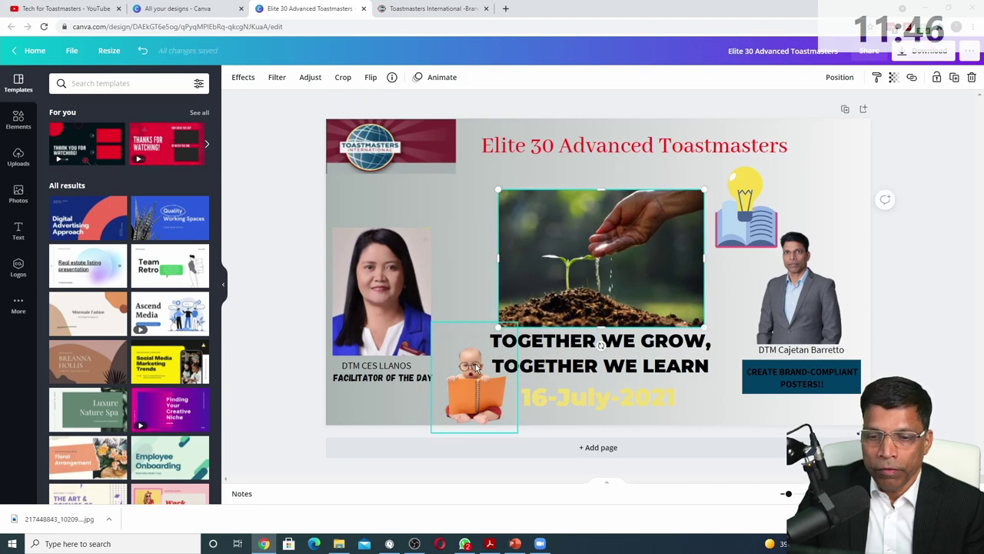
pyautogui.moveTo(518, 349); pyautogui.dragTo(682, 253)
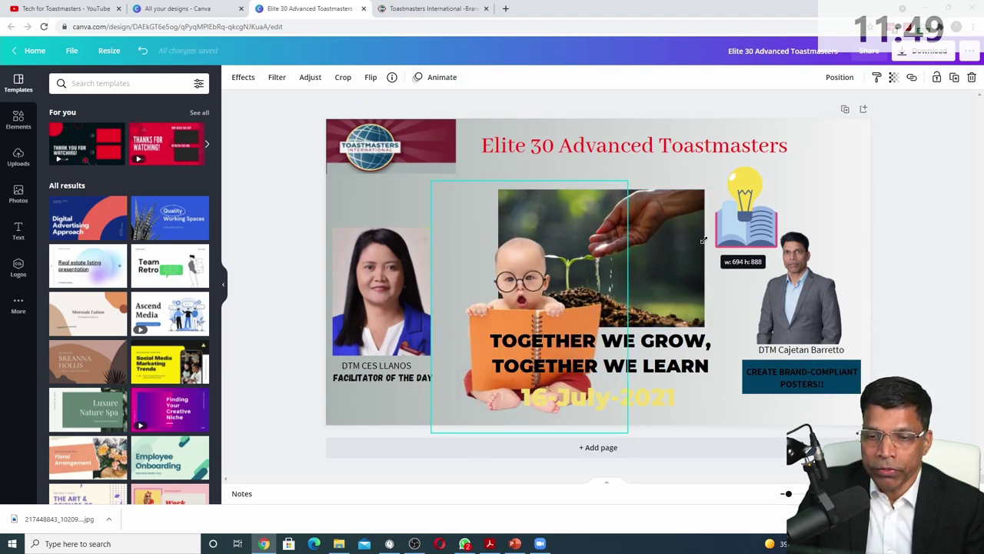
pyautogui.moveTo(607, 208); pyautogui.dragTo(509, 306)
pyautogui.moveTo(556, 395)
pyautogui.mouseDown()
pyautogui.moveTo(567, 395)
pyautogui.moveTo(558, 393)
pyautogui.mouseUp()
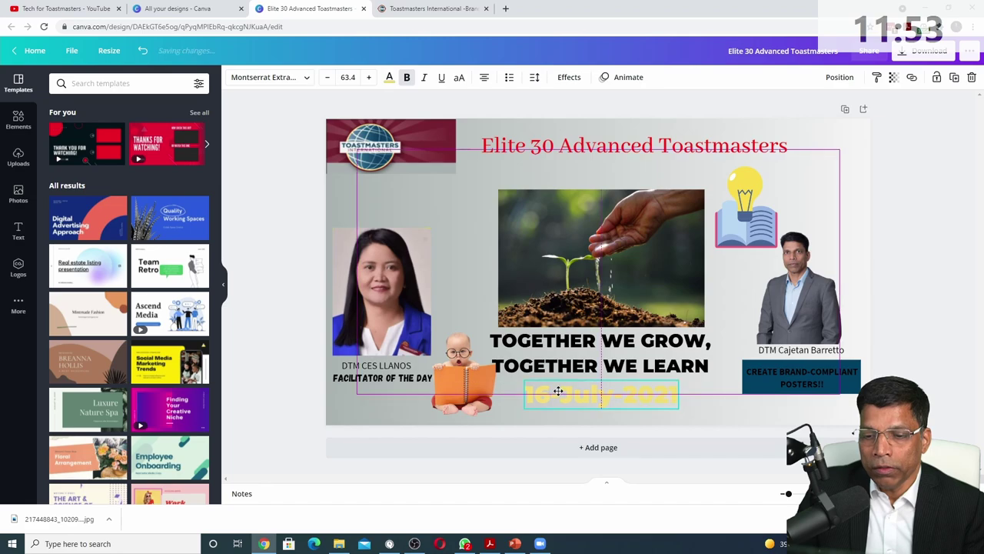
# Step: Make the 16-July-2021 date text maroon from the brand colours
pyautogui.click(389, 77)
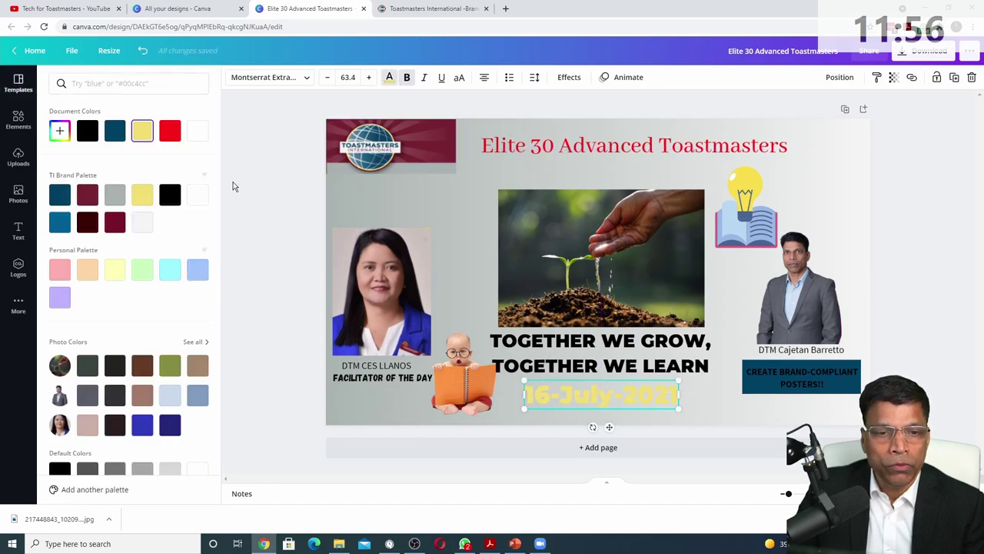
pyautogui.click(170, 196)
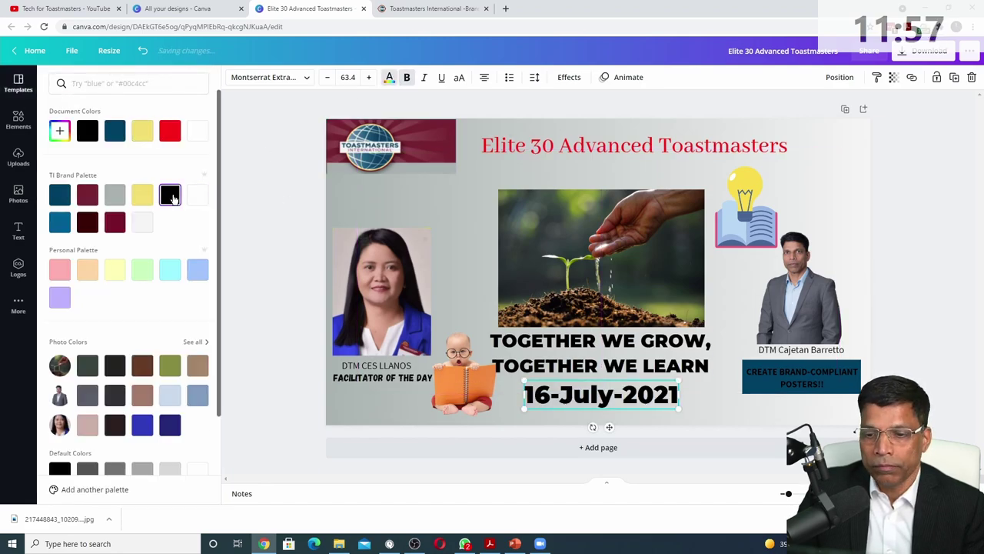
pyautogui.click(59, 196)
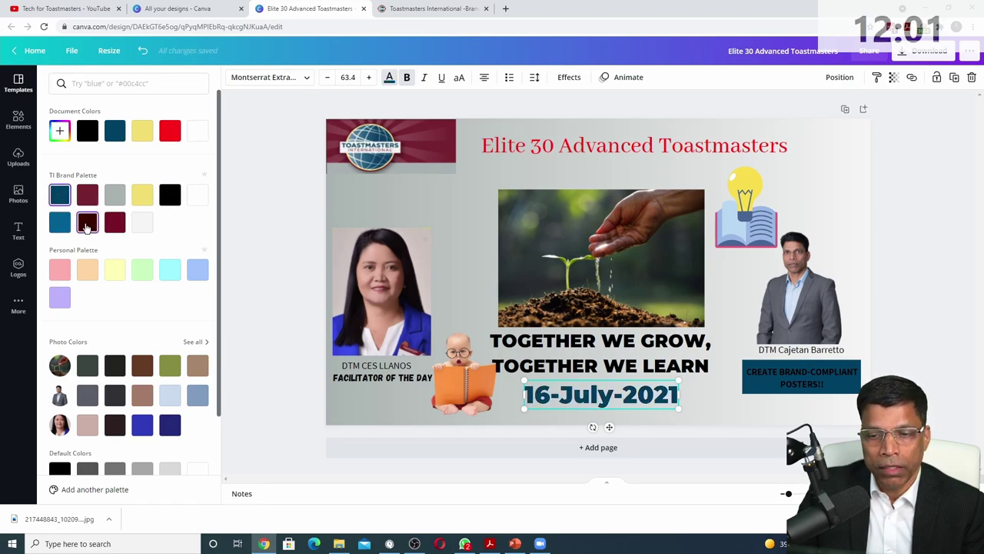
pyautogui.click(114, 222)
# Step: Turn the CREATE BRAND-COMPLIANT POSTERS!! text white
pyautogui.click(797, 382)
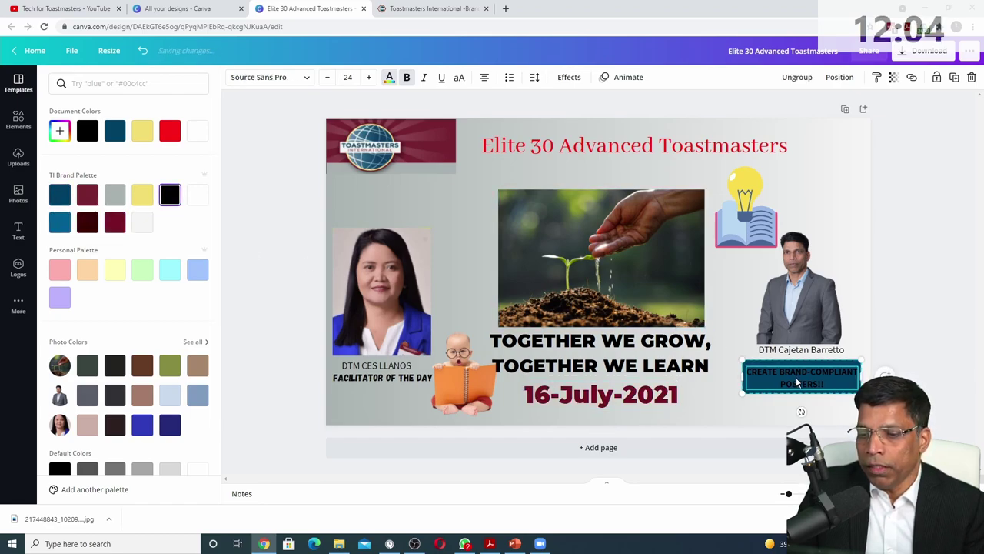
pyautogui.click(390, 80)
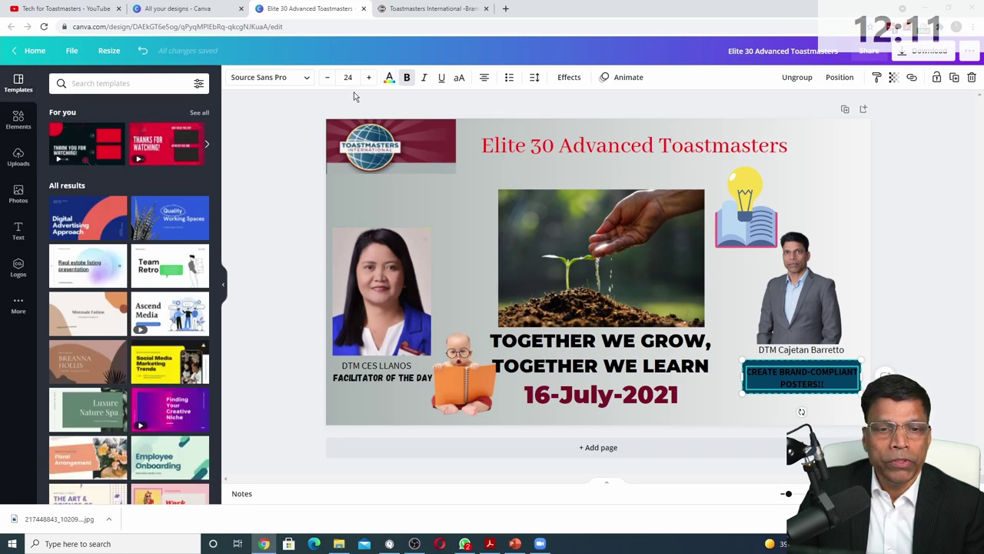
pyautogui.click(389, 79)
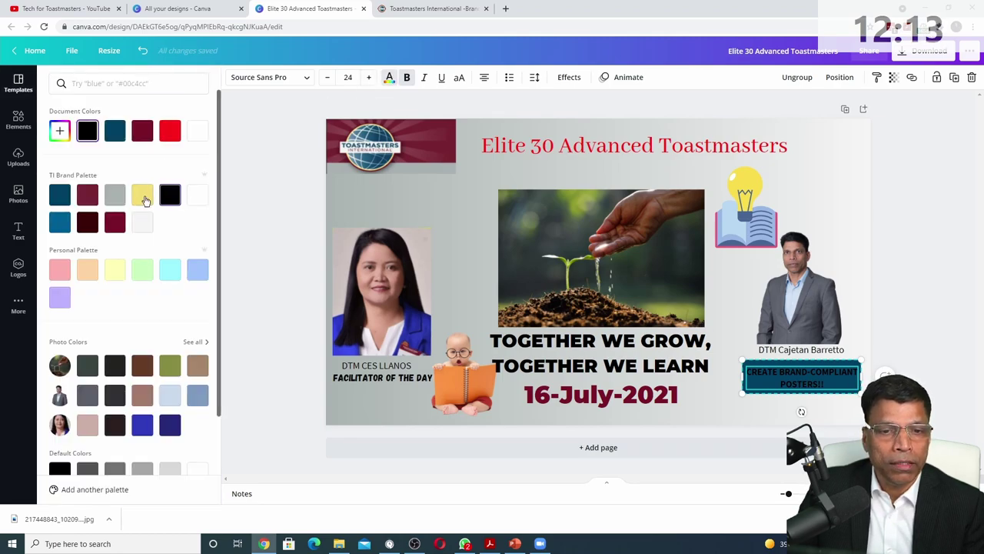
pyautogui.click(143, 194)
pyautogui.click(197, 196)
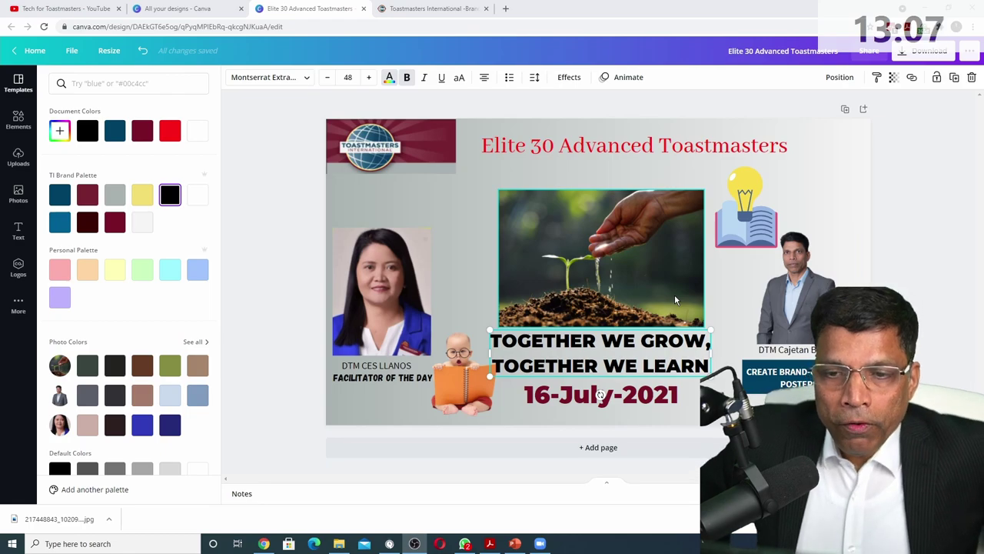
# Step: Duplicate the poster as Page 2, move its logo over the seedling photo, and bring up the Brand Manual PDF
pyautogui.click(844, 111)
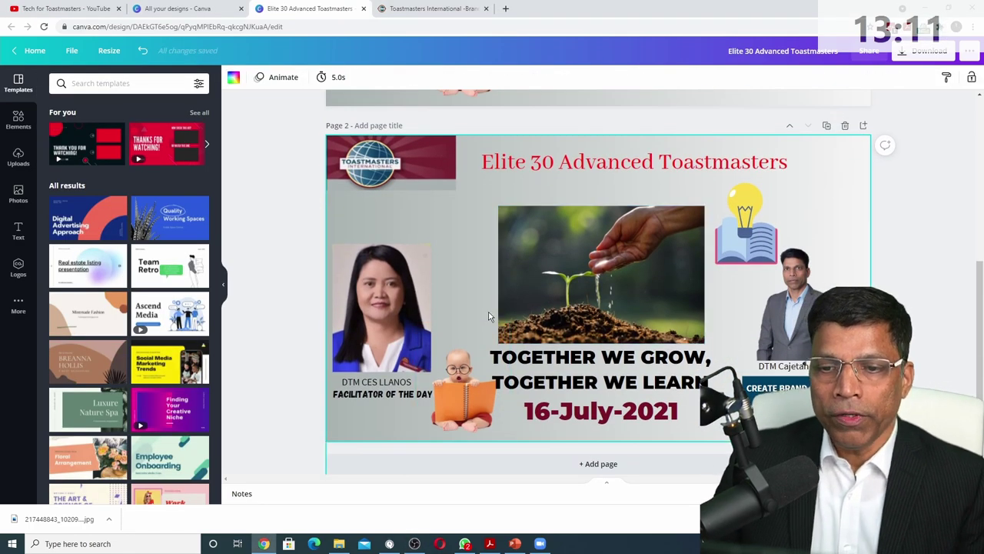
pyautogui.click(377, 158)
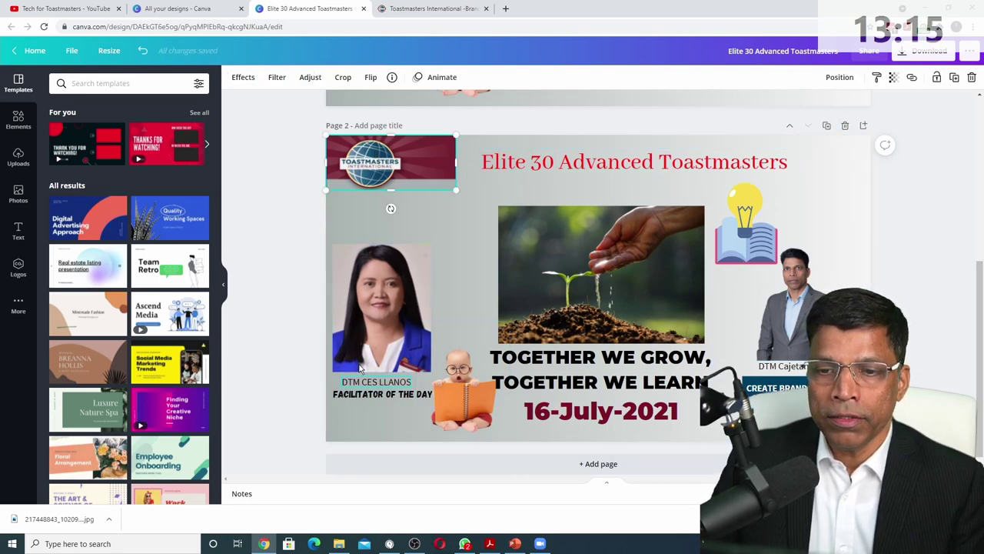
pyautogui.moveTo(420, 160); pyautogui.dragTo(586, 323)
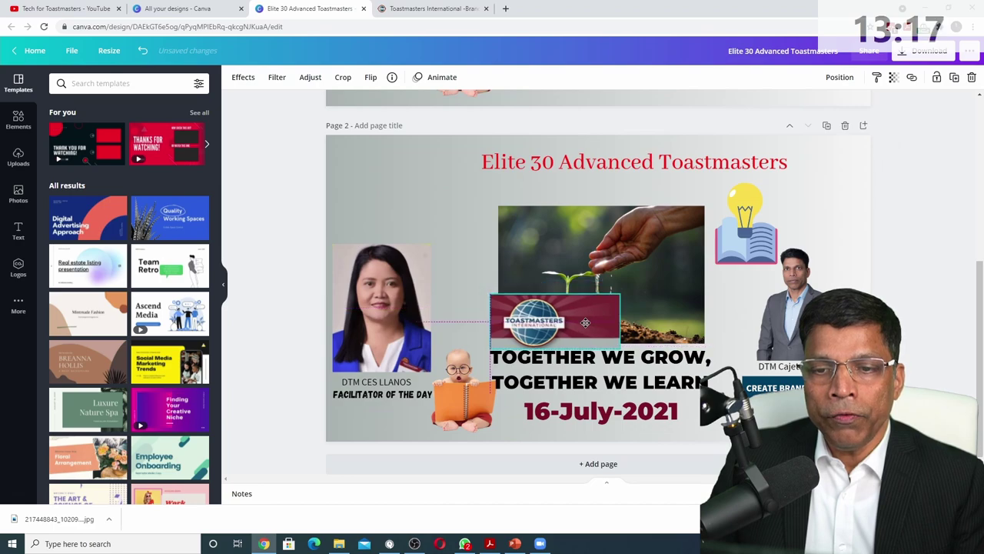
pyautogui.click(416, 195)
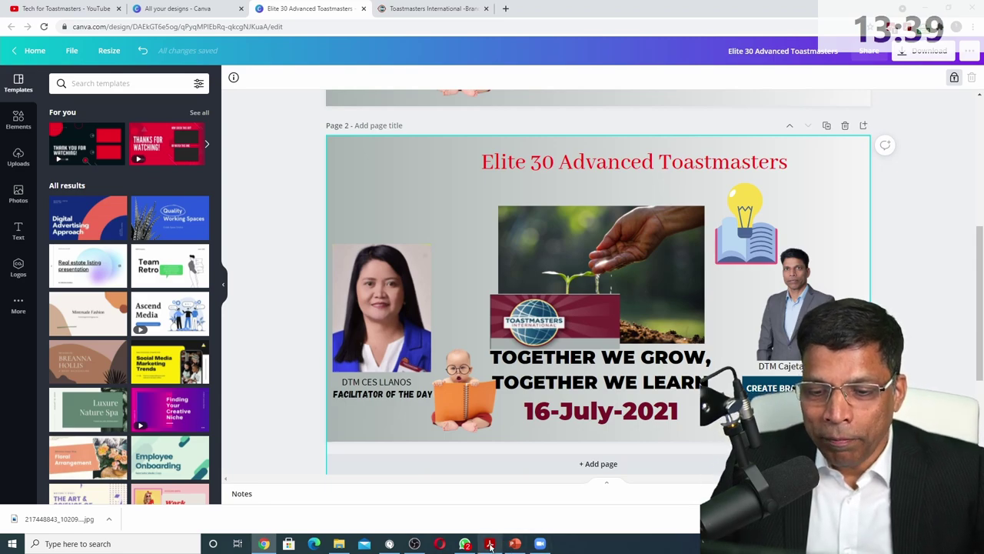
pyautogui.click(489, 544)
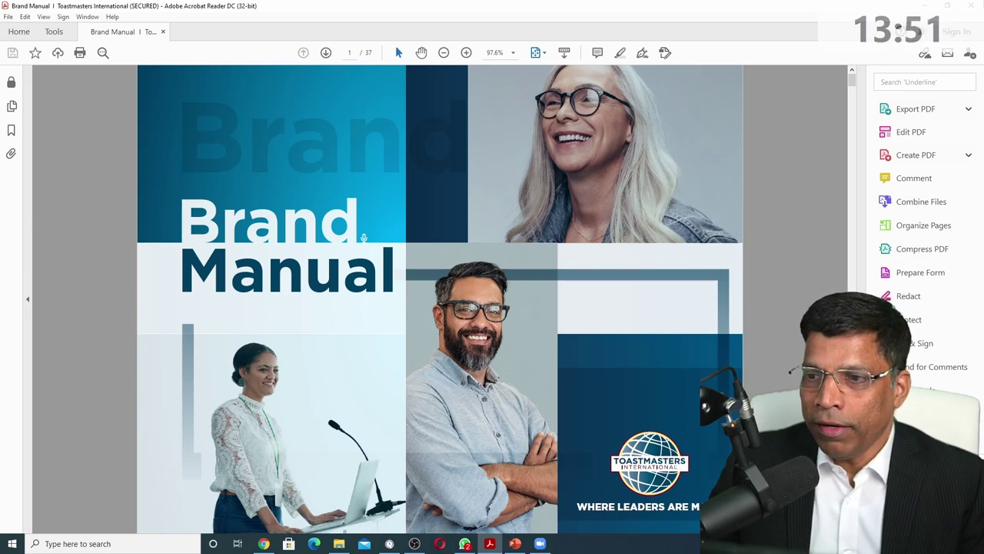
# Step: Review the Gradient Colors page, highlighting the Cool Gray, Maroon and Loyal Blue headings, then return to Canva
pyautogui.moveTo(852, 74); pyautogui.dragTo(853, 176)
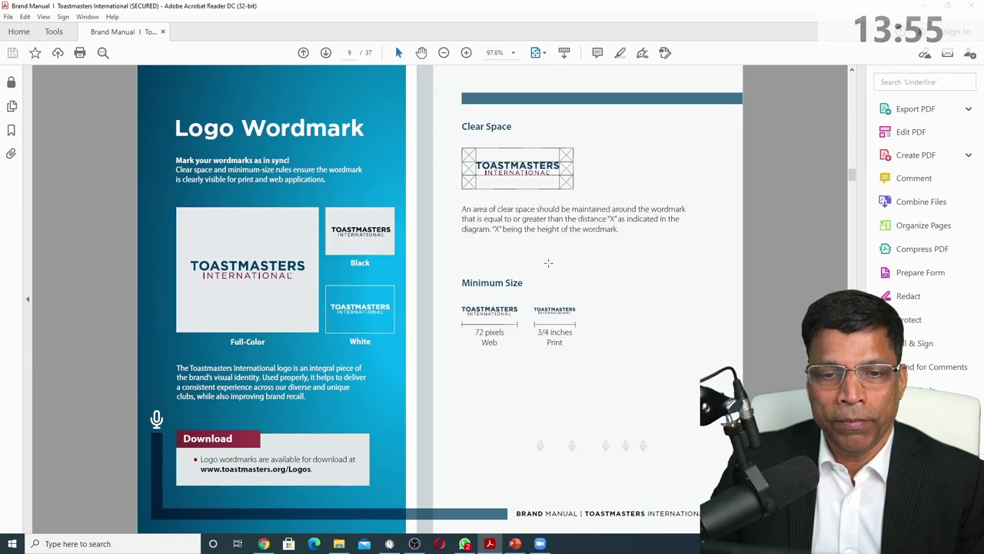
pyautogui.scroll(-2, 549, 263)
pyautogui.scroll(-4, 549, 263)
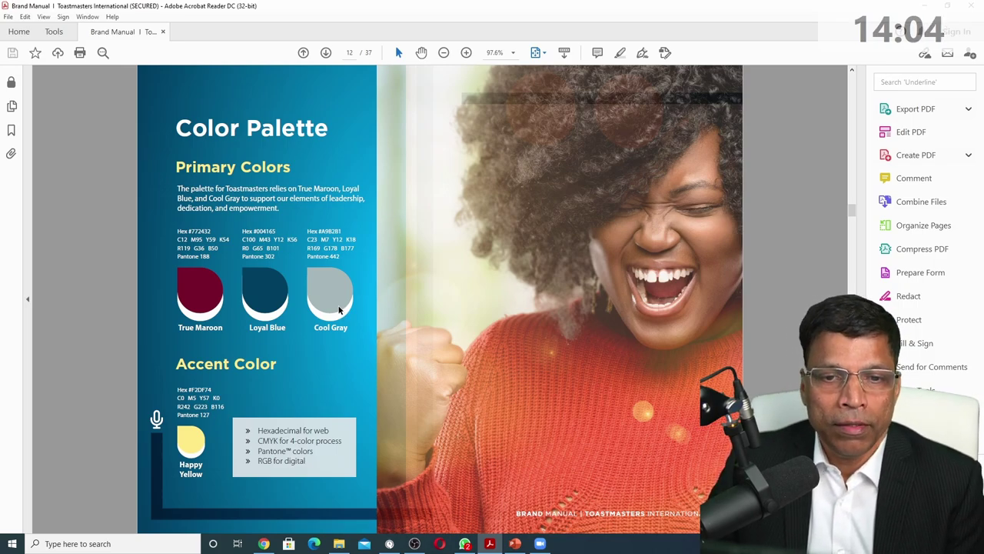
pyautogui.scroll(-3, 338, 310)
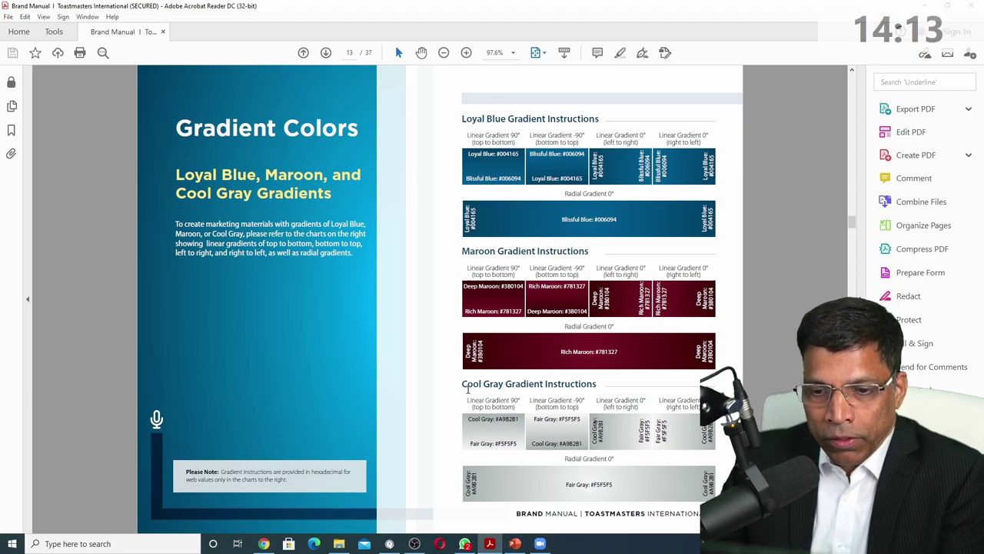
pyautogui.moveTo(463, 384); pyautogui.dragTo(544, 386)
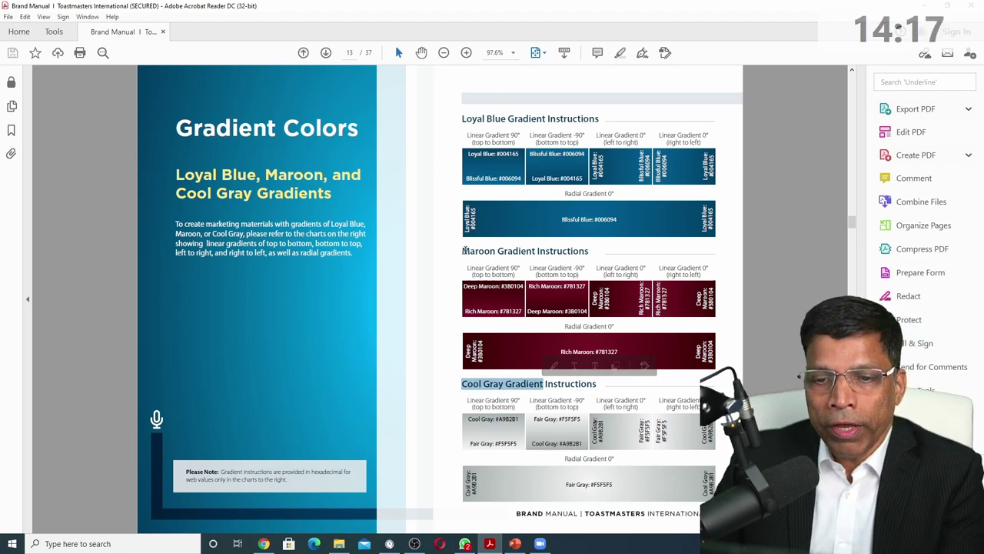
pyautogui.moveTo(462, 251); pyautogui.dragTo(536, 252)
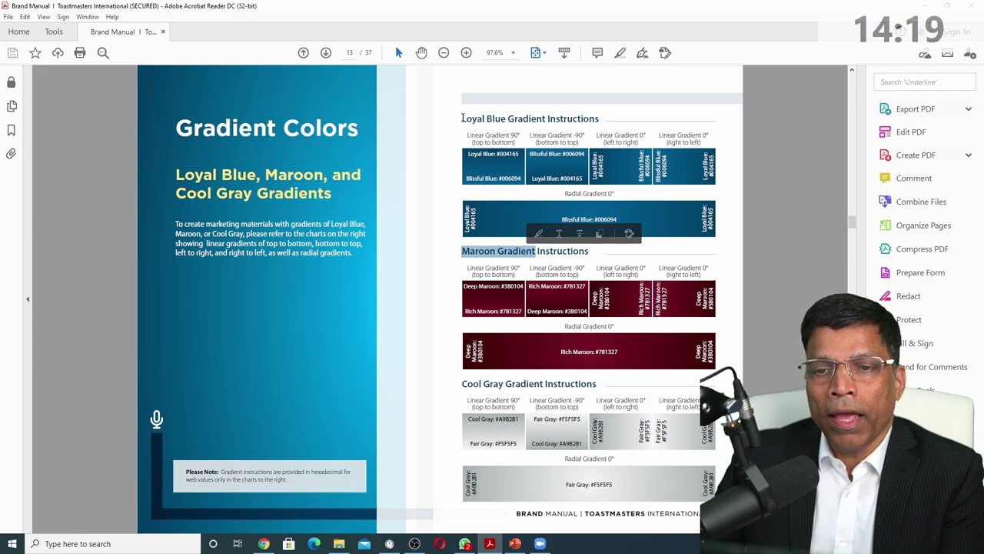
pyautogui.moveTo(463, 118); pyautogui.dragTo(498, 124)
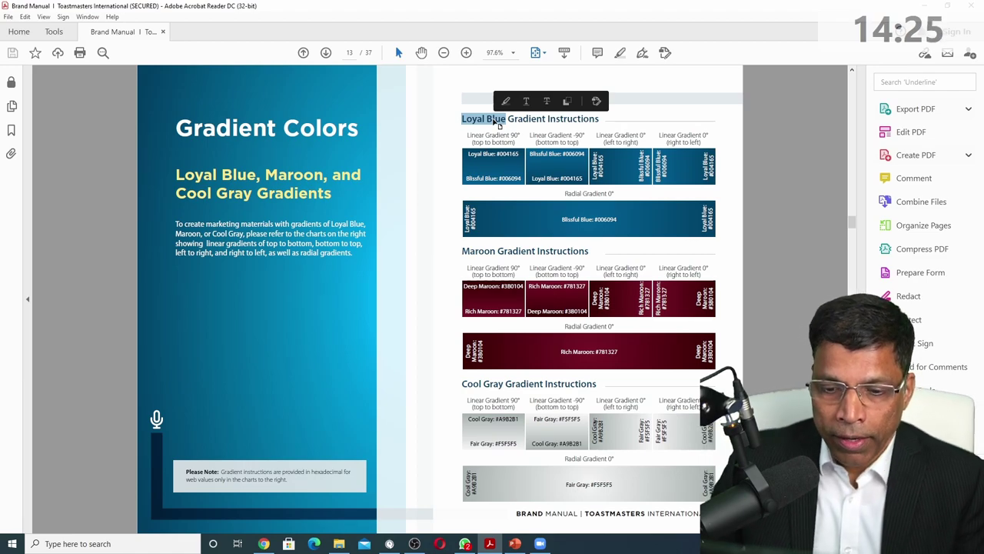
pyautogui.click(264, 544)
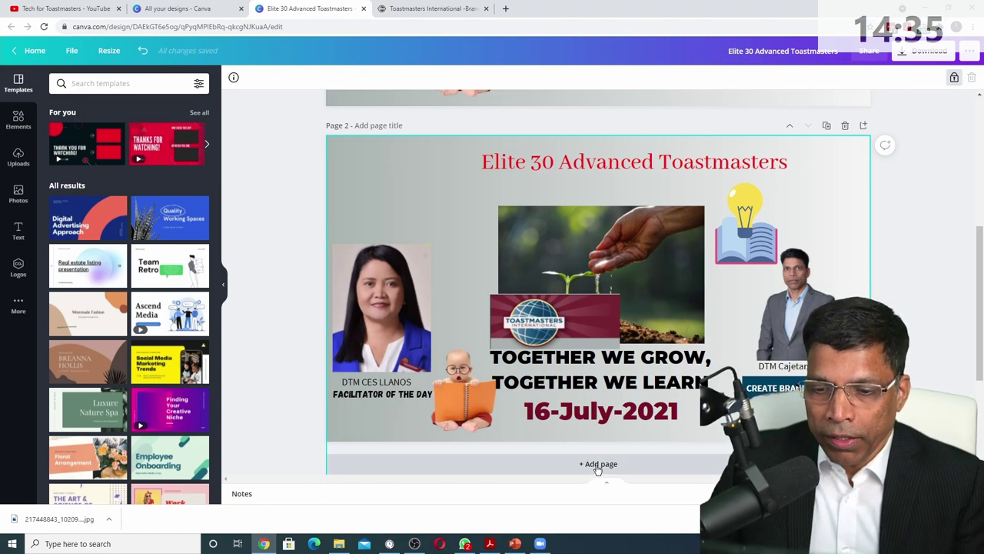
# Step: Add a blank Page 3 and try dark teal, crimson and grey from the TI Brand Palette as its background
pyautogui.scroll(-1, 602, 454)
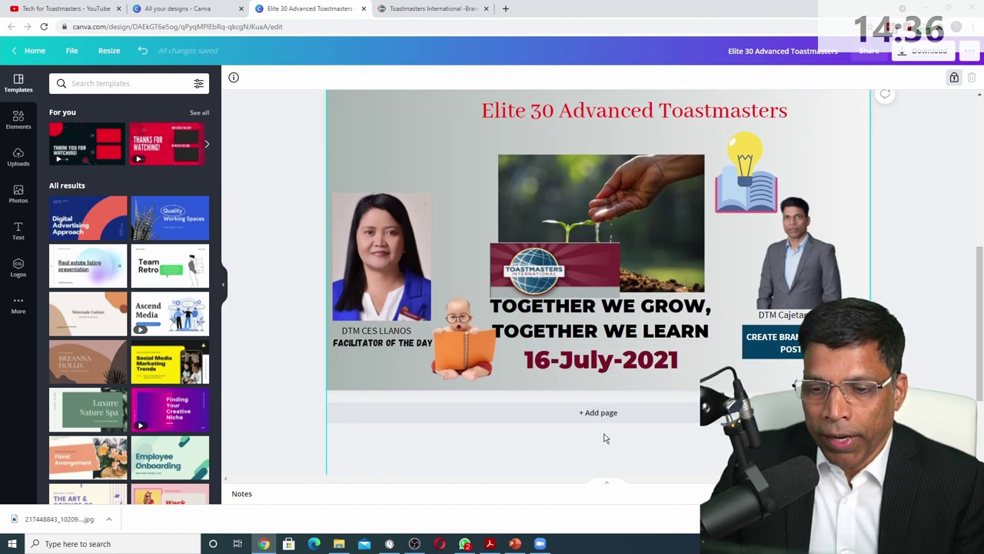
pyautogui.click(596, 416)
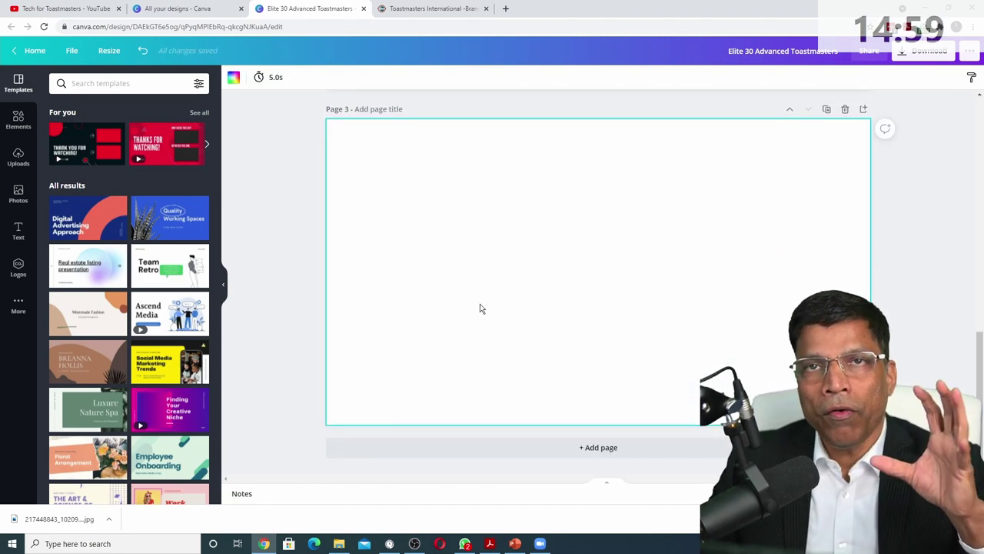
pyautogui.click(233, 77)
pyautogui.click(55, 197)
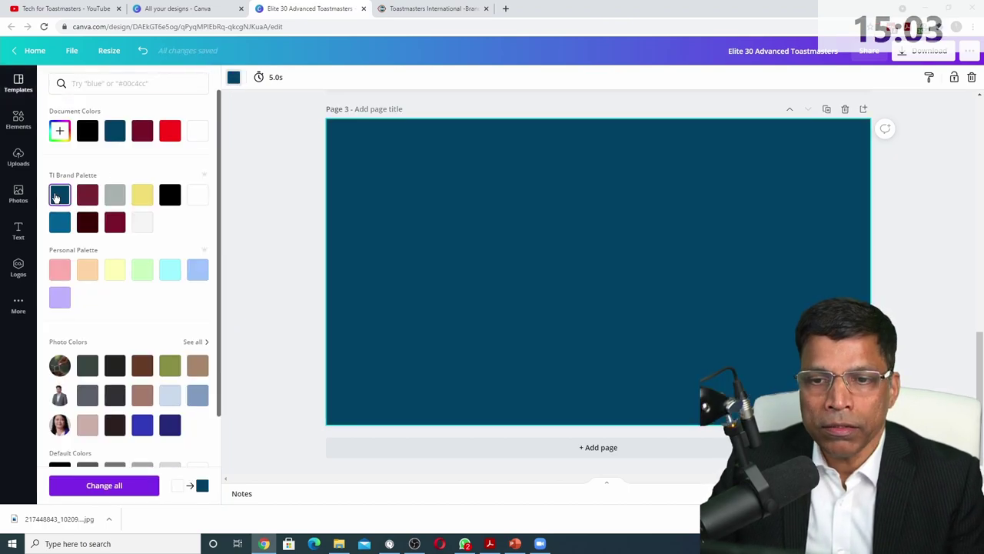
pyautogui.click(114, 222)
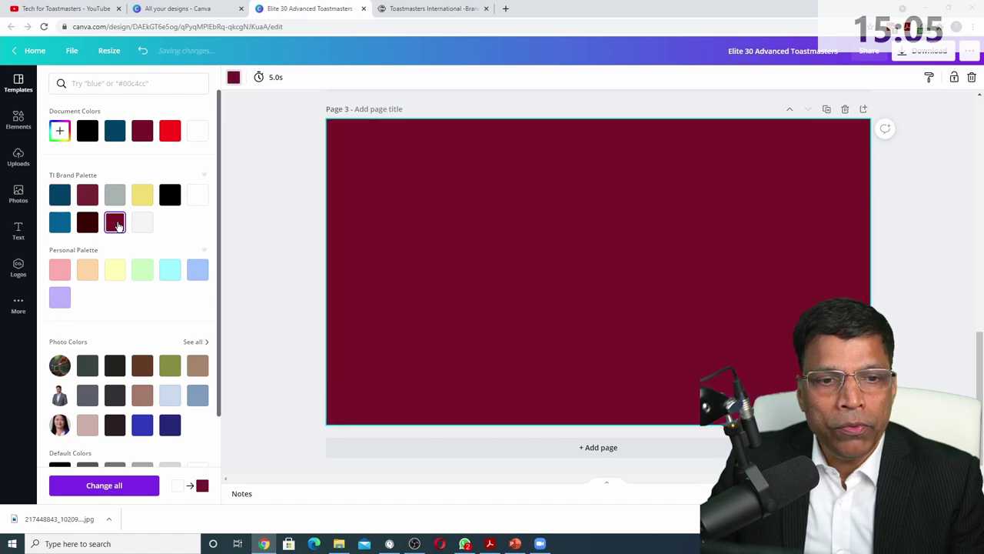
pyautogui.click(118, 196)
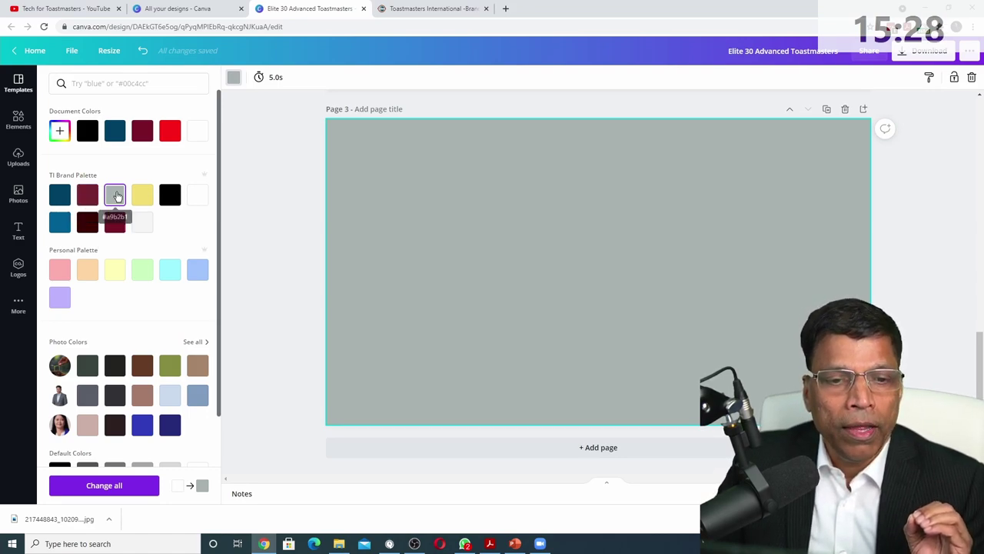
# Step: Try the remaining brand palette colours on the Page 3 background, settling on white
pyautogui.click(56, 199)
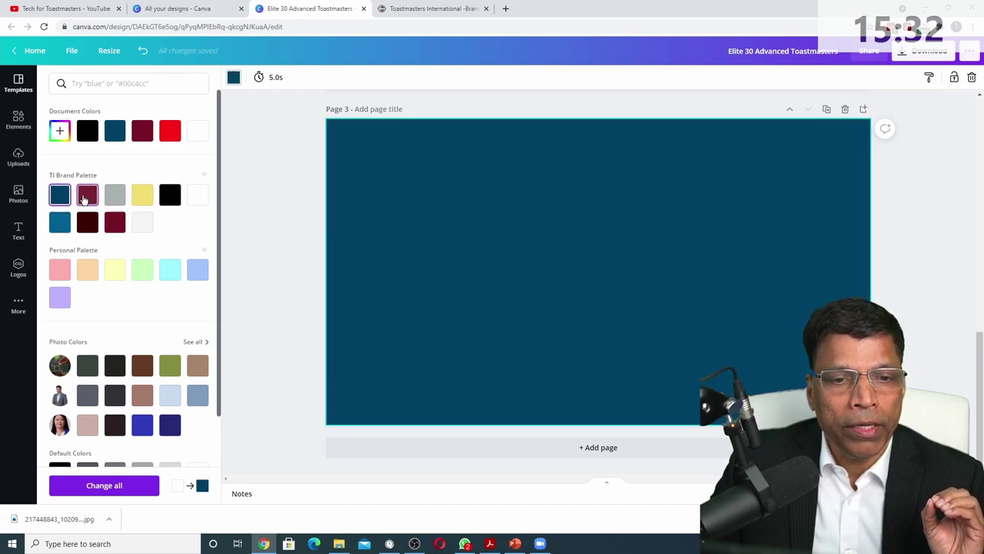
pyautogui.click(87, 196)
pyautogui.click(112, 200)
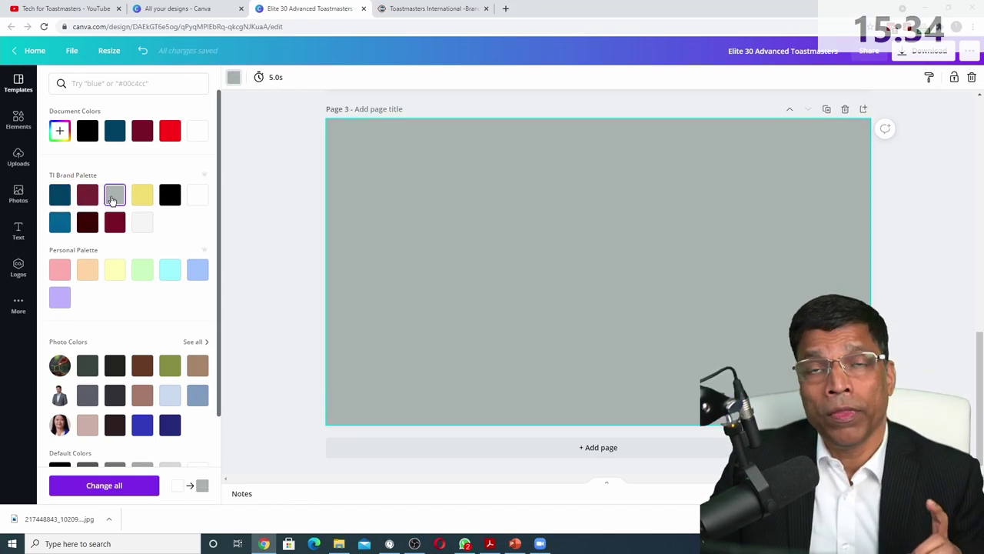
pyautogui.click(205, 202)
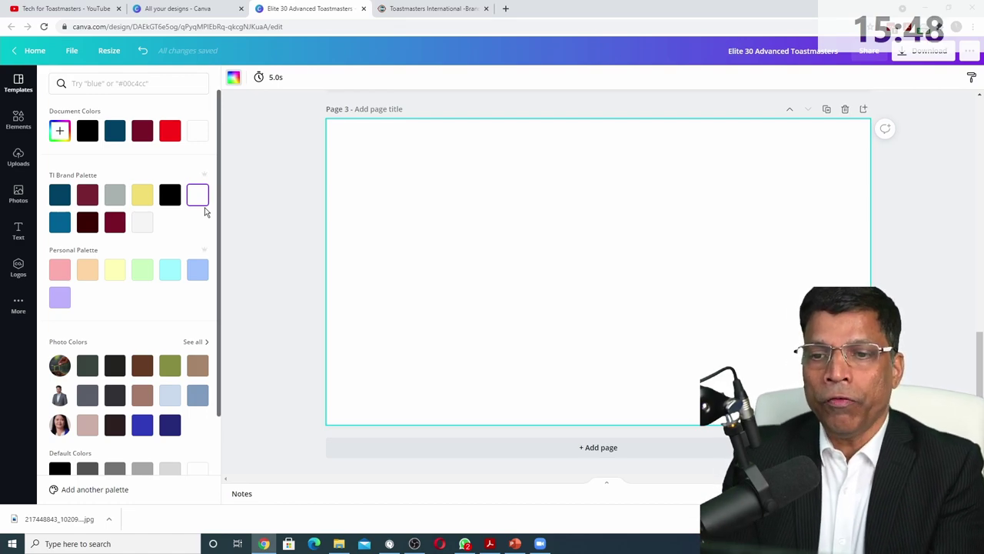
pyautogui.click(166, 198)
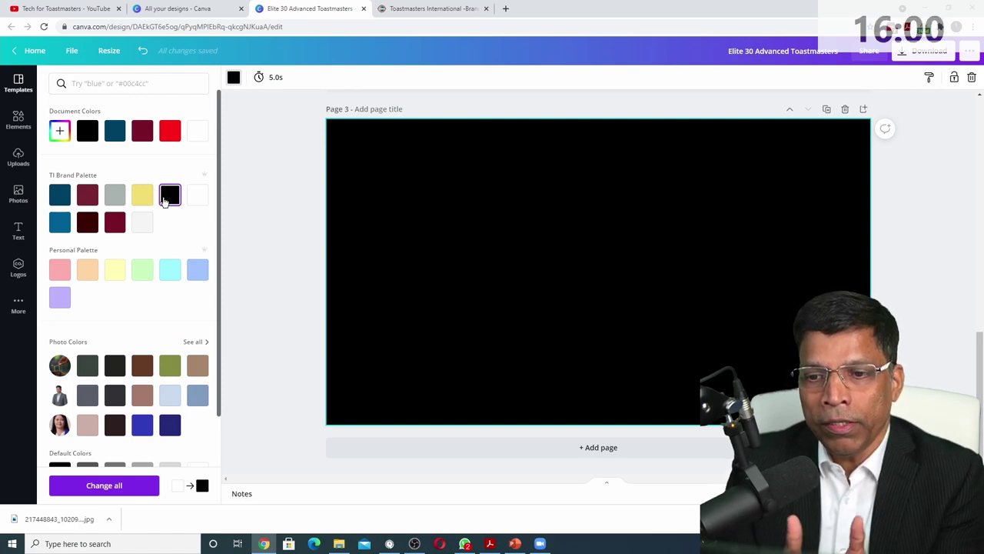
pyautogui.click(147, 198)
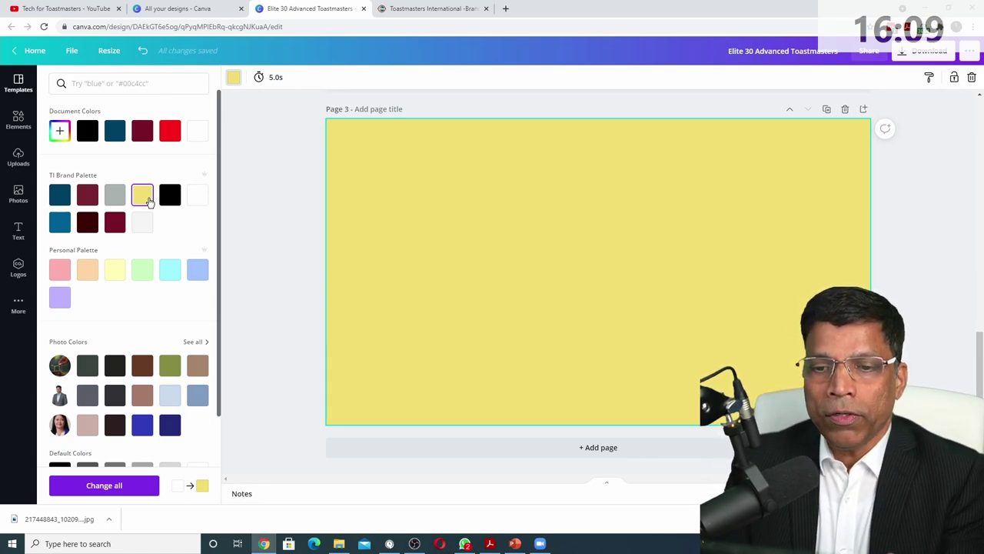
pyautogui.click(59, 197)
pyautogui.click(87, 197)
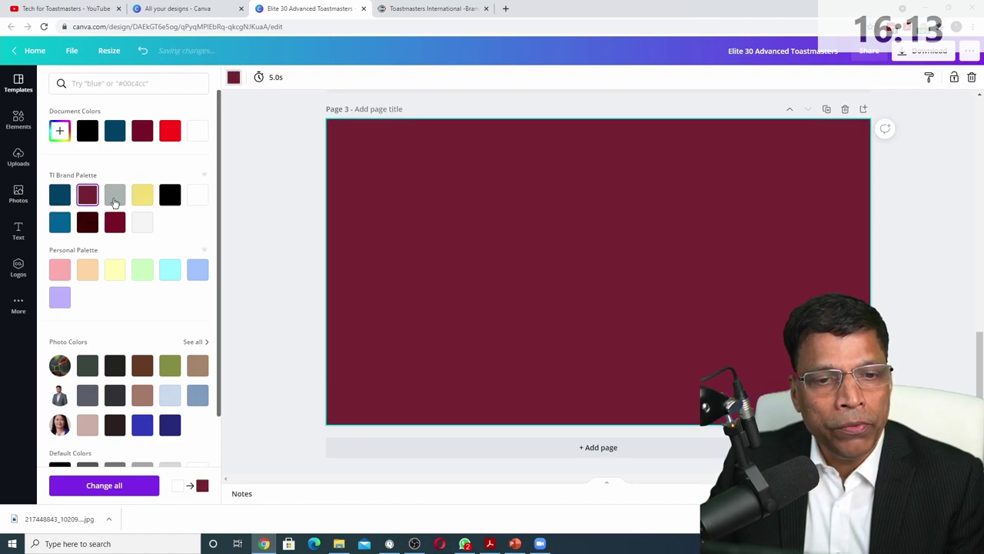
pyautogui.click(114, 197)
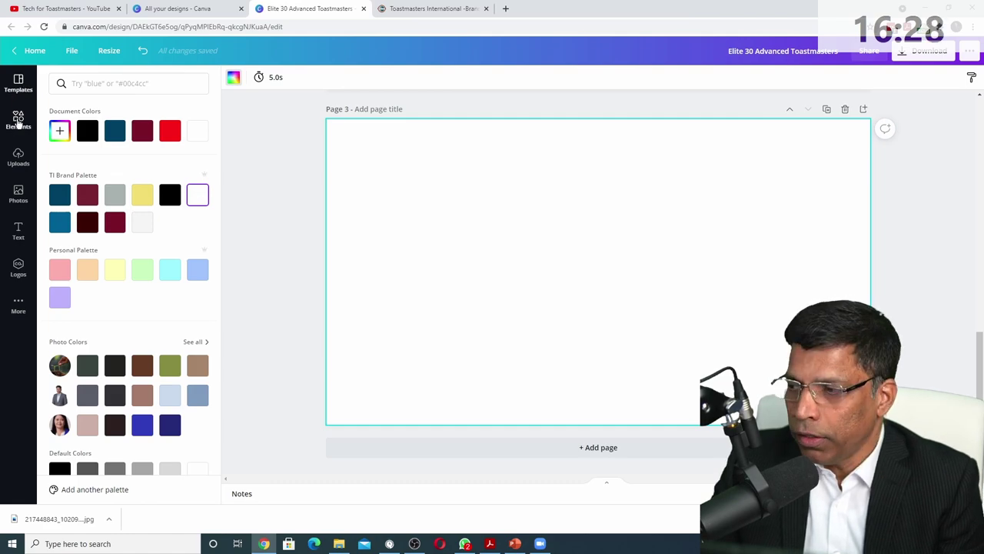
pyautogui.click(18, 121)
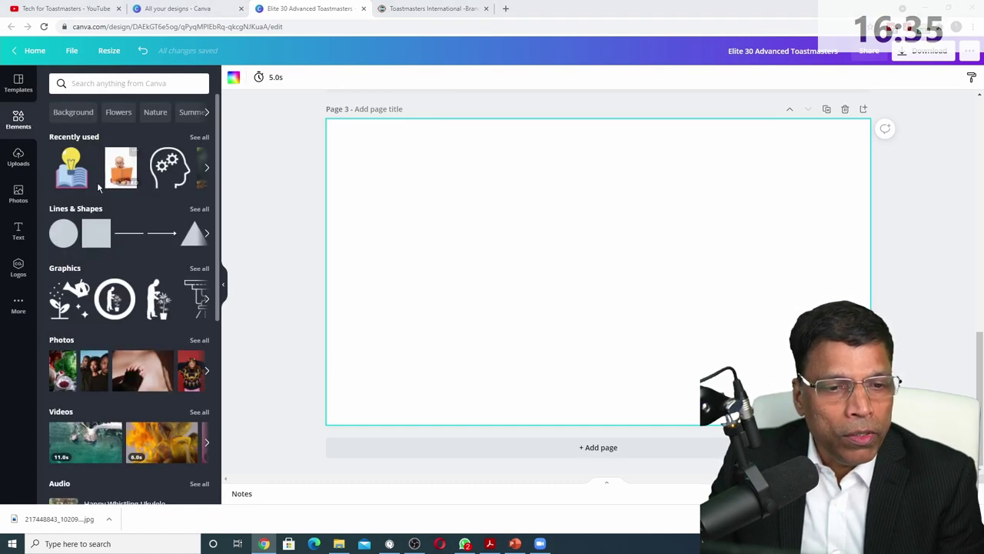
pyautogui.scroll(-3, 97, 184)
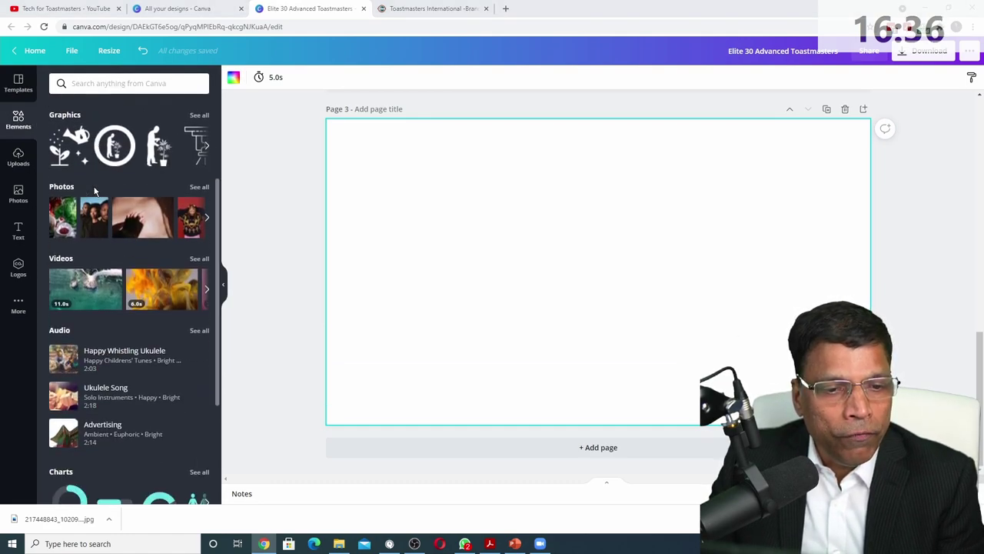
# Step: Browse Graphics results for Gradient and view the free Square gradient's details
pyautogui.scroll(2, 95, 191)
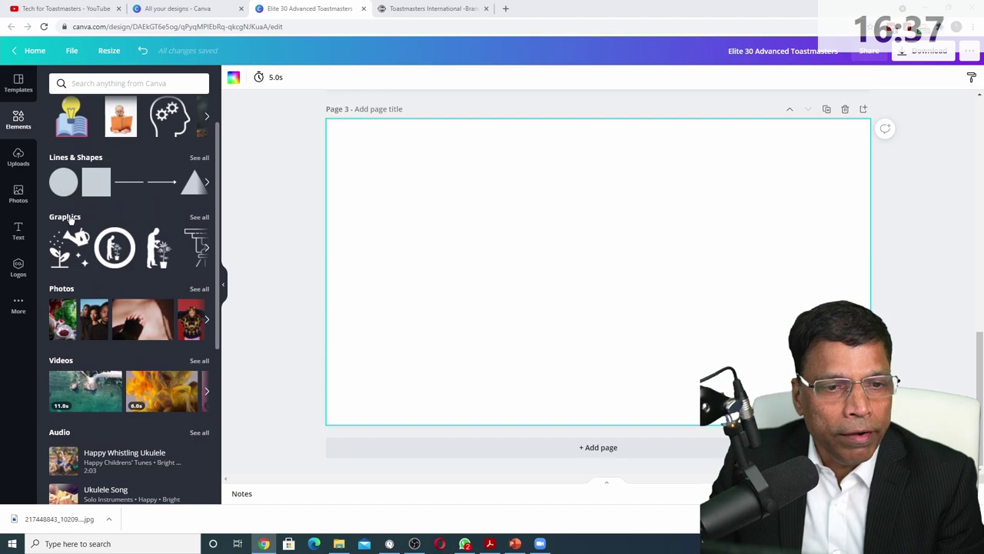
pyautogui.click(62, 218)
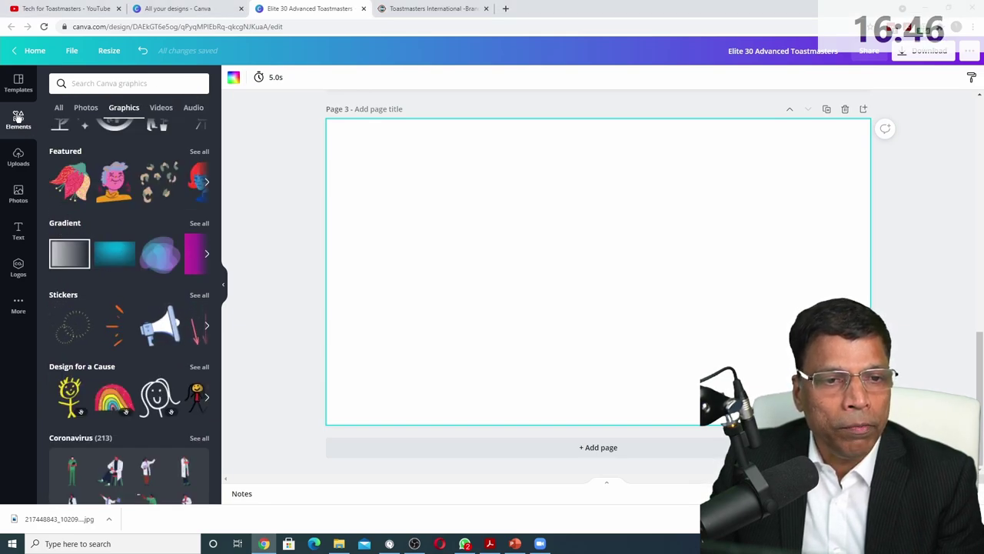
pyautogui.scroll(3, 69, 186)
pyautogui.scroll(-1, 61, 256)
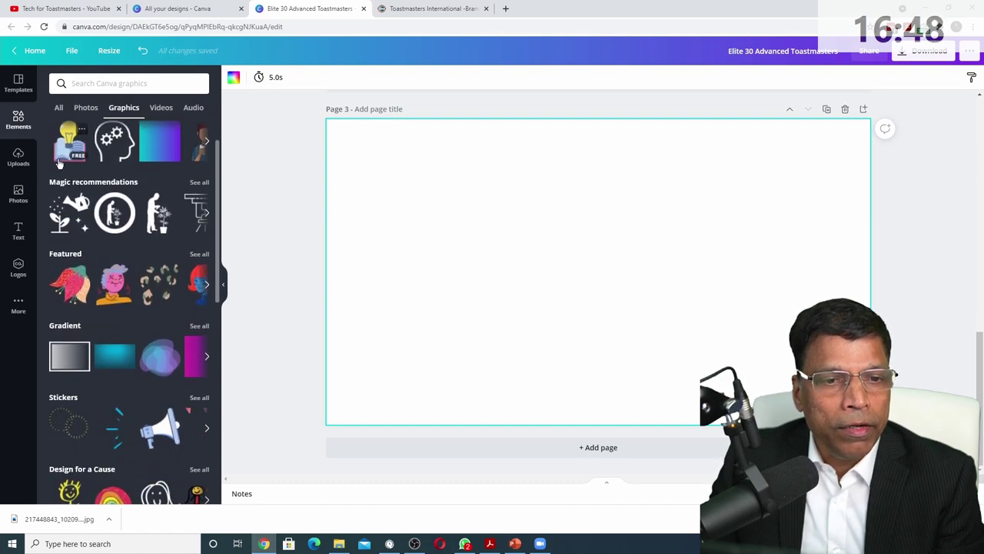
pyautogui.scroll(-1, 60, 257)
pyautogui.scroll(-3, 66, 279)
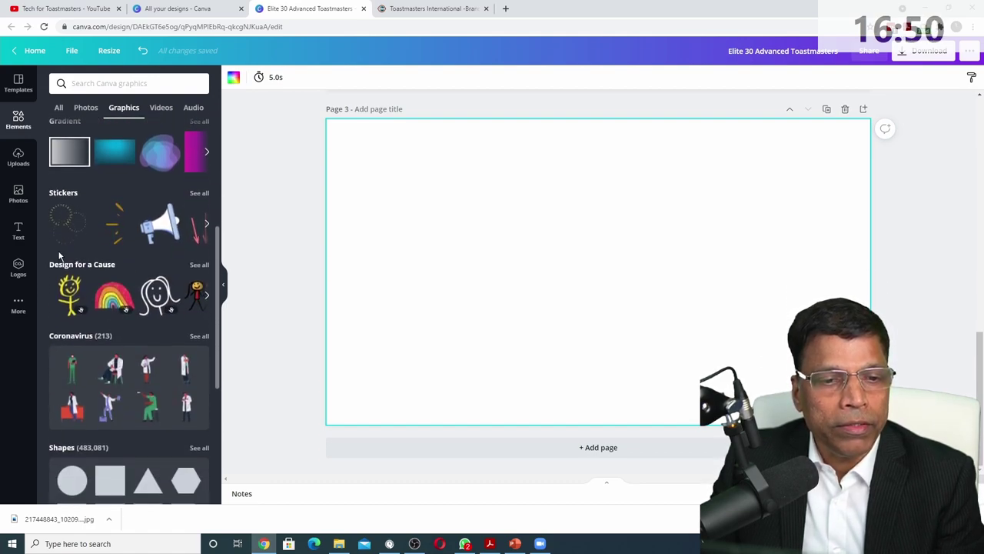
pyautogui.click(66, 123)
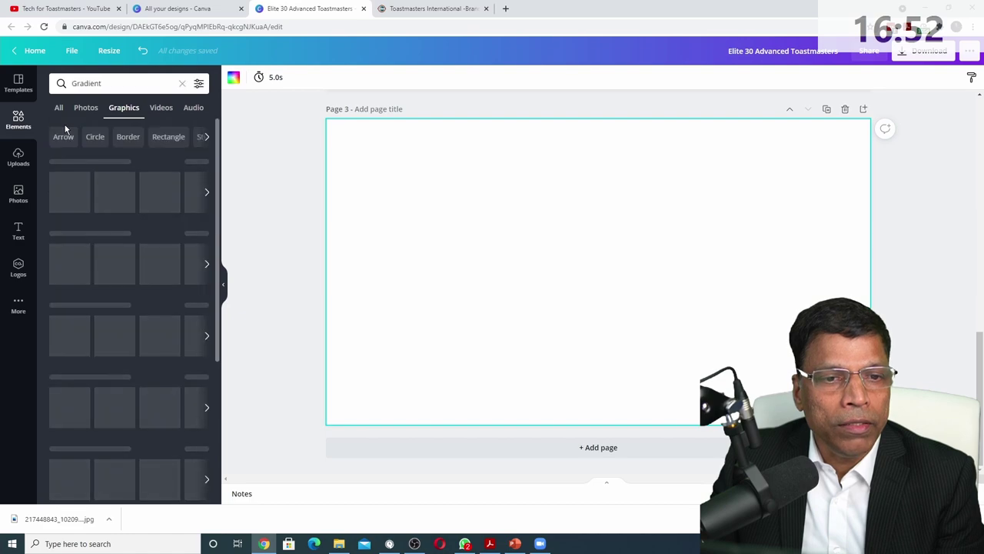
pyautogui.scroll(-3, 96, 216)
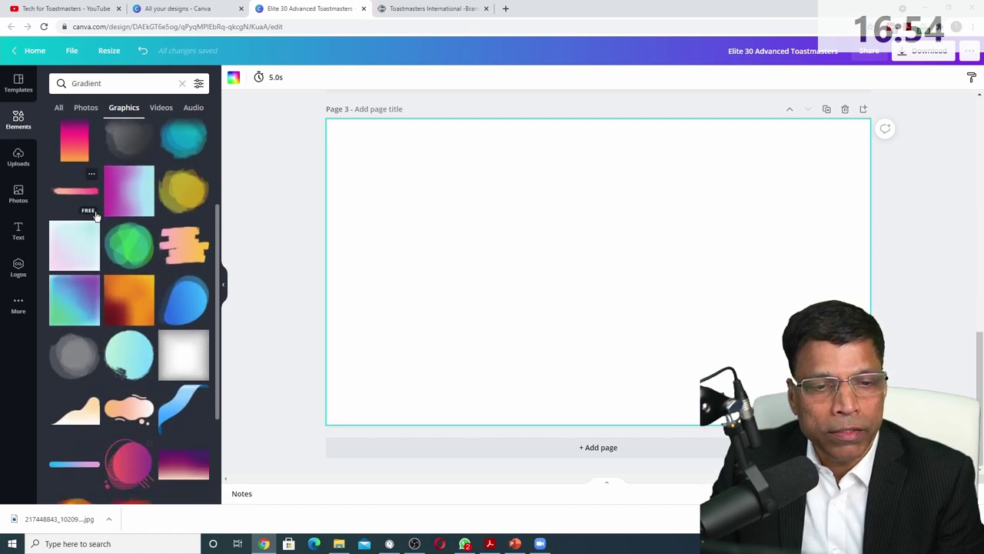
pyautogui.scroll(-5, 95, 216)
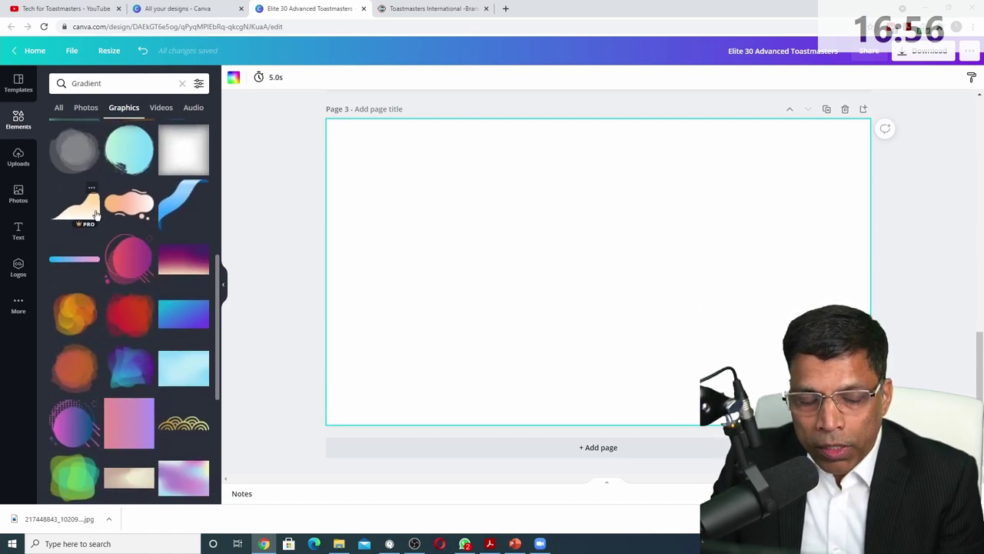
pyautogui.scroll(-5, 95, 213)
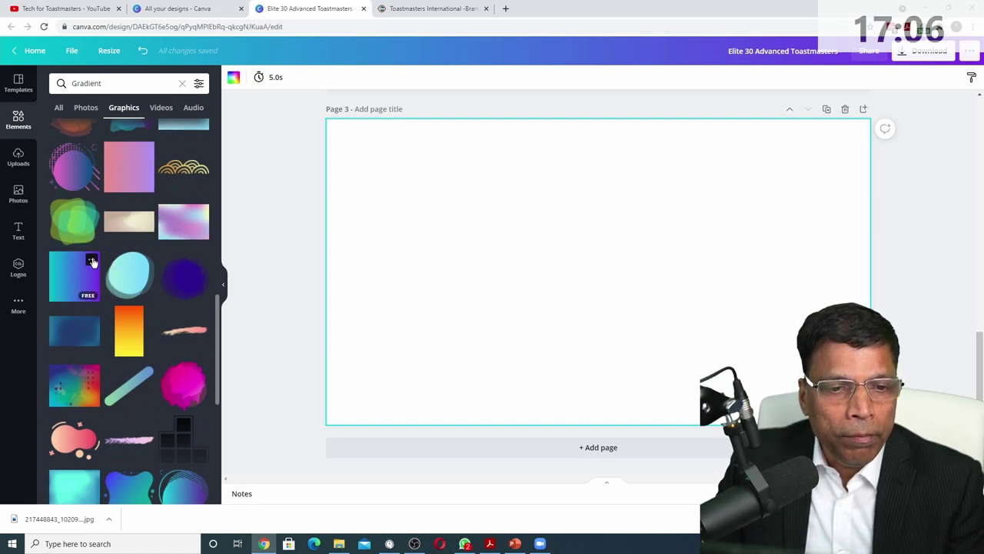
pyautogui.click(92, 260)
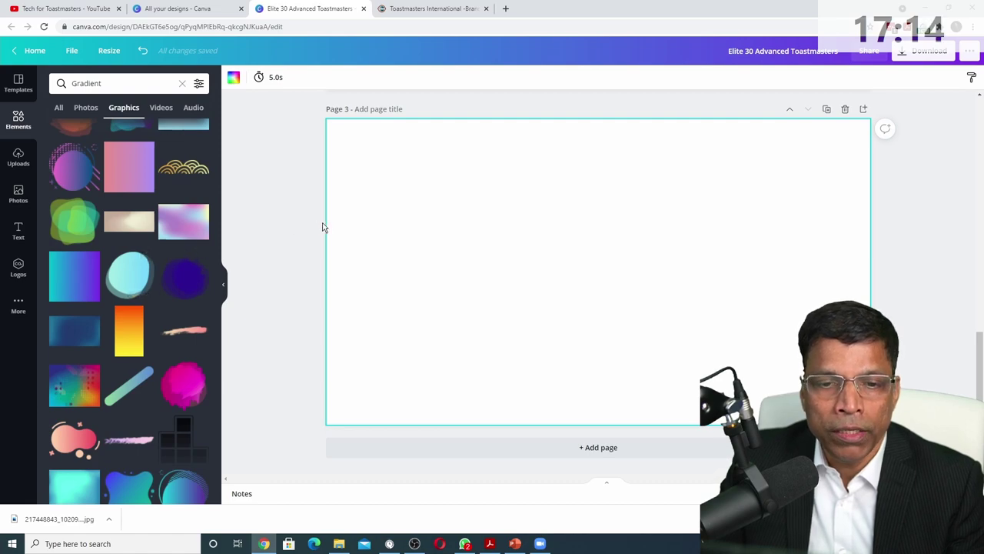
# Step: Place the Square gradient on Page 3 and colour it dark maroon to maroon
pyautogui.moveTo(86, 258); pyautogui.dragTo(416, 208)
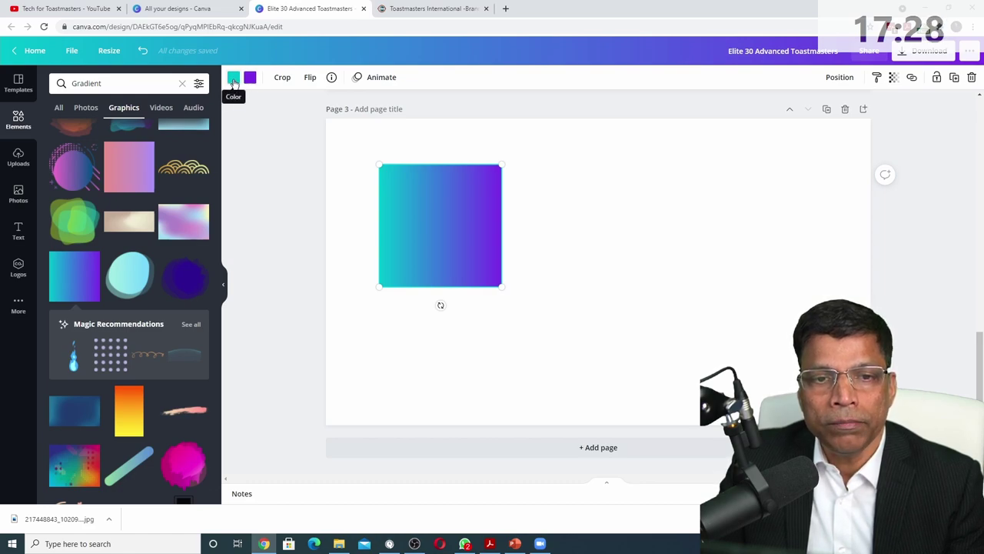
pyautogui.click(233, 78)
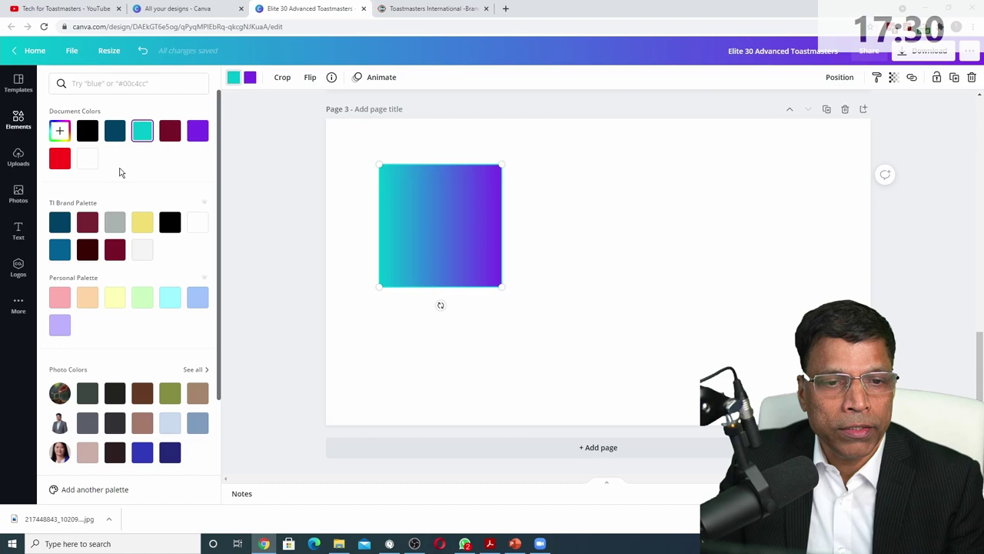
pyautogui.click(87, 250)
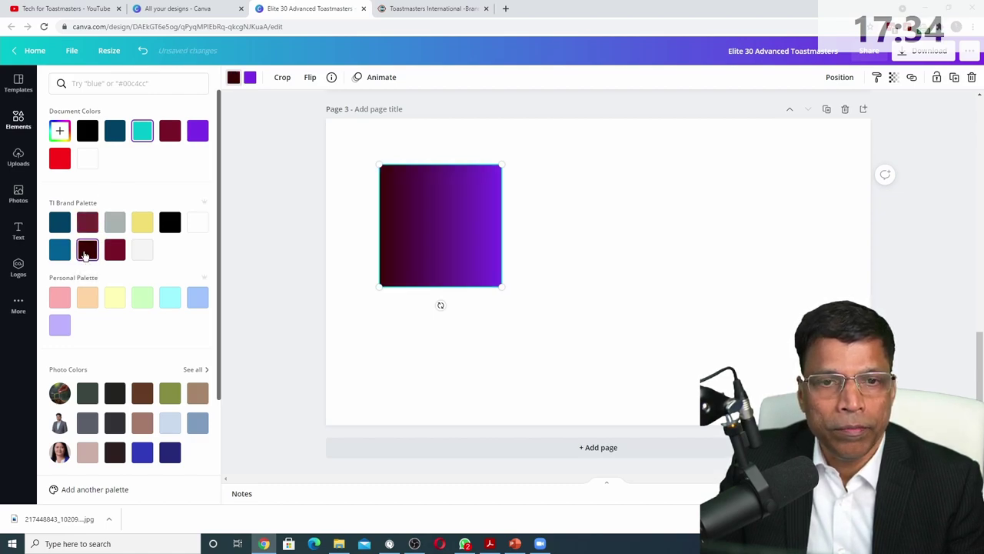
pyautogui.click(252, 78)
pyautogui.click(114, 250)
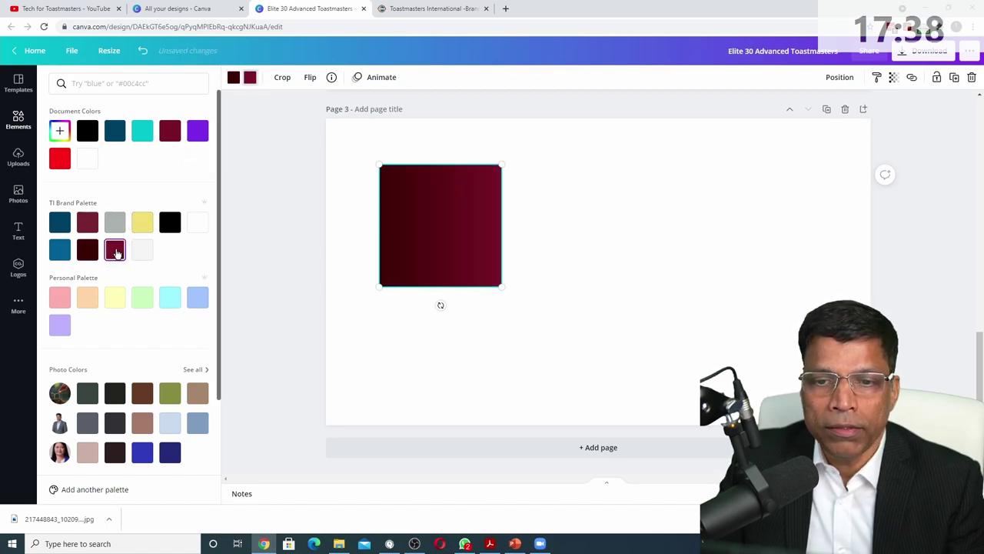
# Step: Stretch the gradient over Page 3 and recolour it cool gray fading to light gray
pyautogui.moveTo(424, 213); pyautogui.dragTo(370, 165)
pyautogui.moveTo(448, 241); pyautogui.dragTo(871, 473)
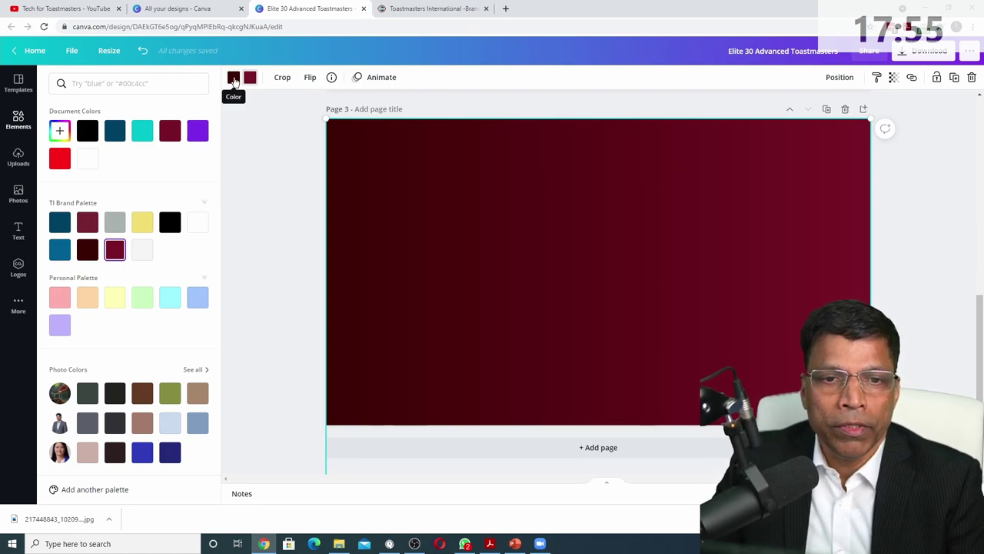
pyautogui.click(87, 249)
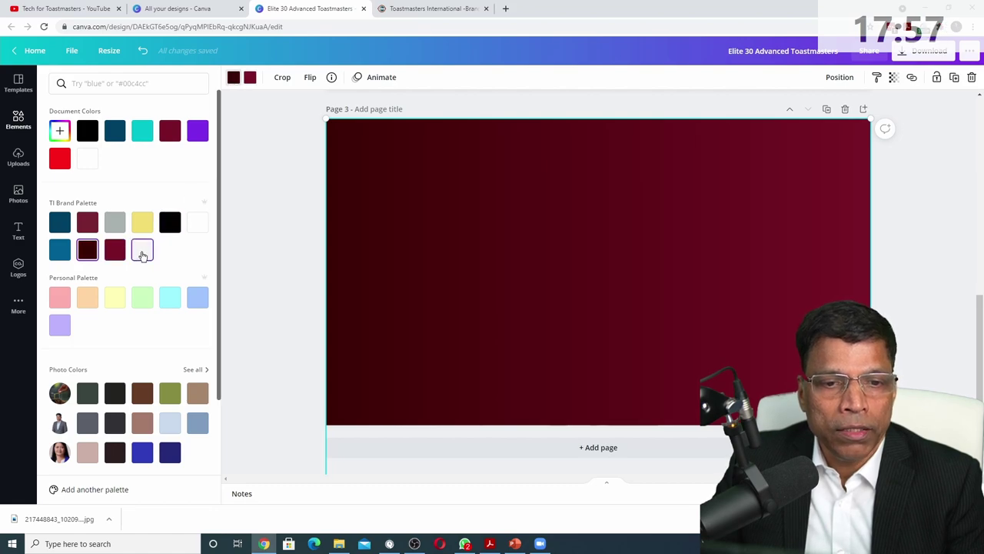
pyautogui.click(113, 223)
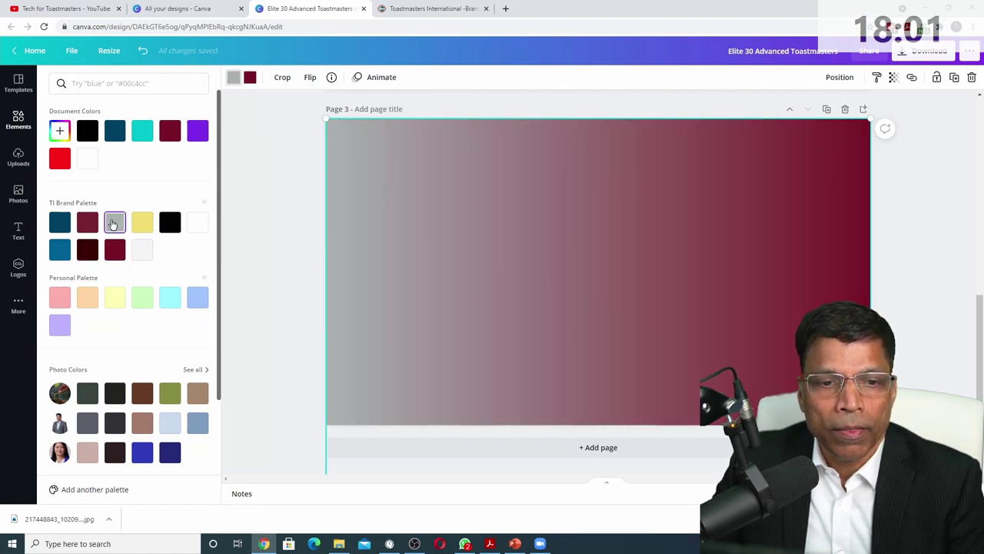
pyautogui.click(250, 79)
pyautogui.click(142, 250)
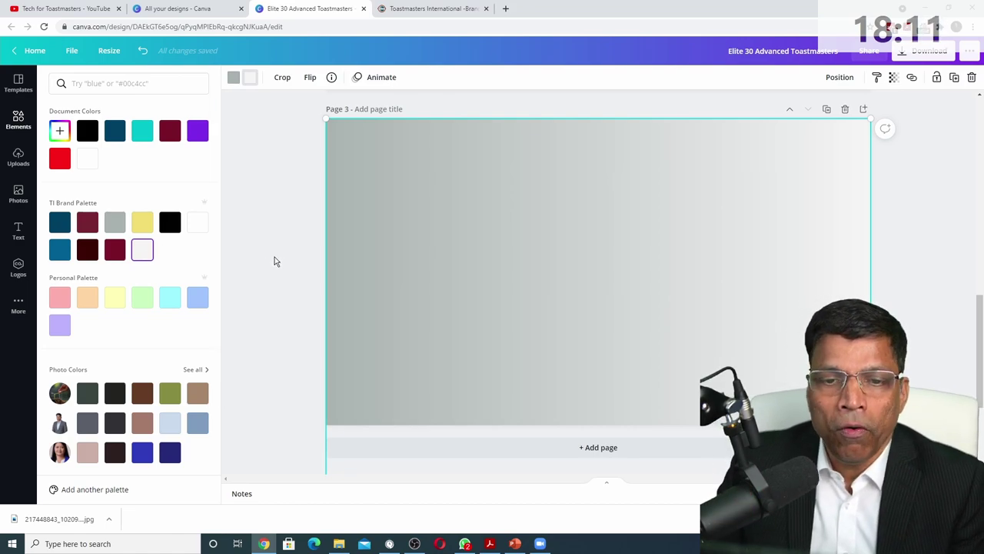
pyautogui.scroll(5, 275, 262)
pyautogui.scroll(-5, 274, 261)
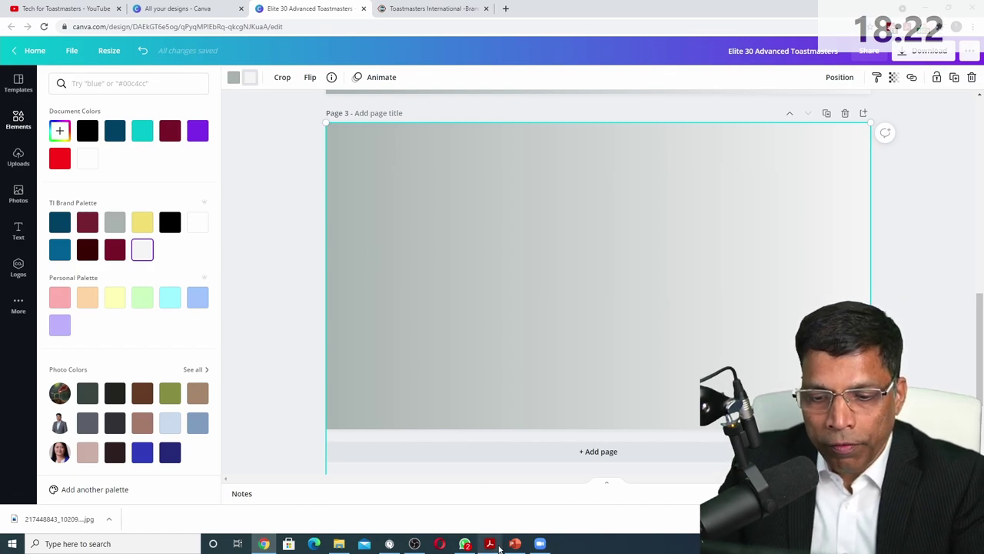
pyautogui.click(489, 544)
pyautogui.moveTo(462, 119); pyautogui.dragTo(505, 120)
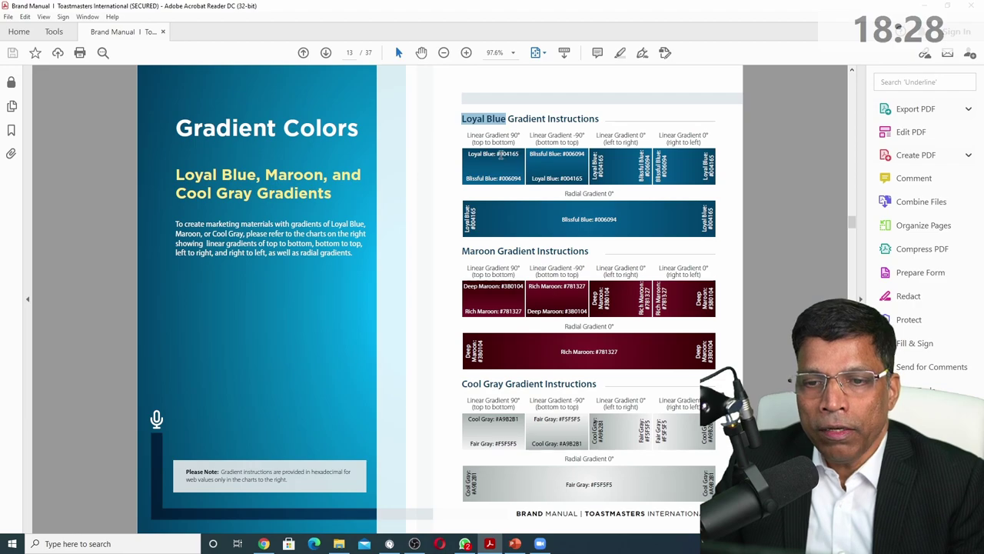
pyautogui.click(501, 154)
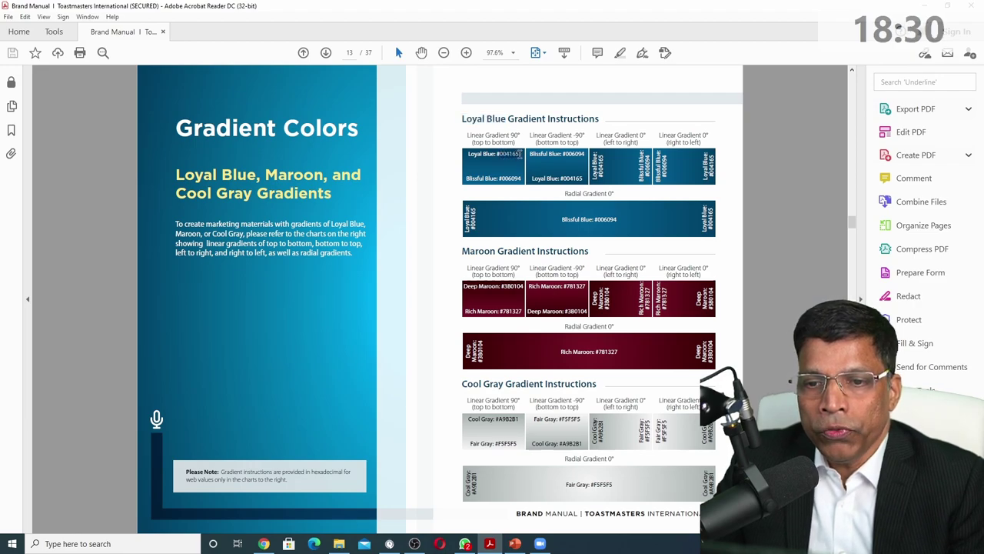
pyautogui.scroll(5, 481, 216)
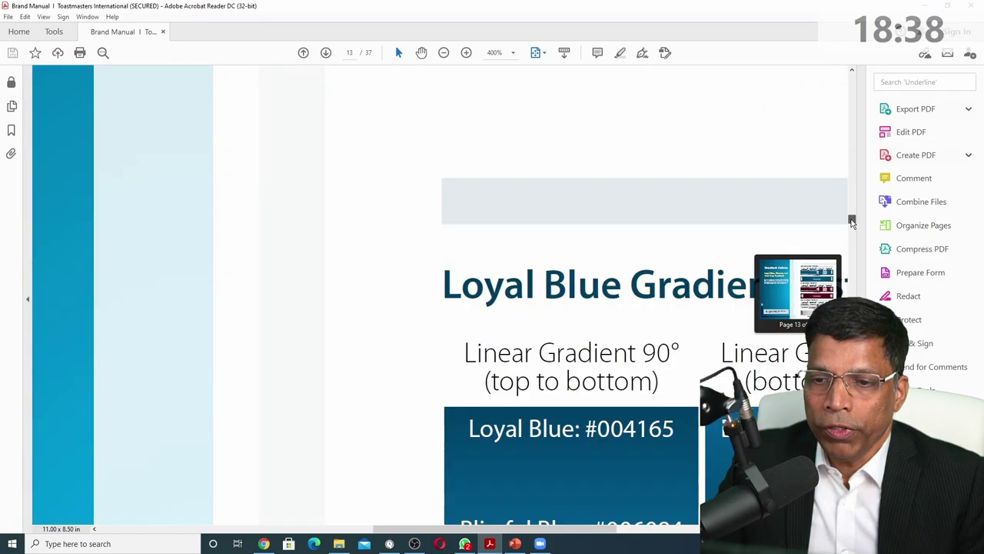
pyautogui.scroll(-3, 822, 228)
pyautogui.scroll(-2, 822, 229)
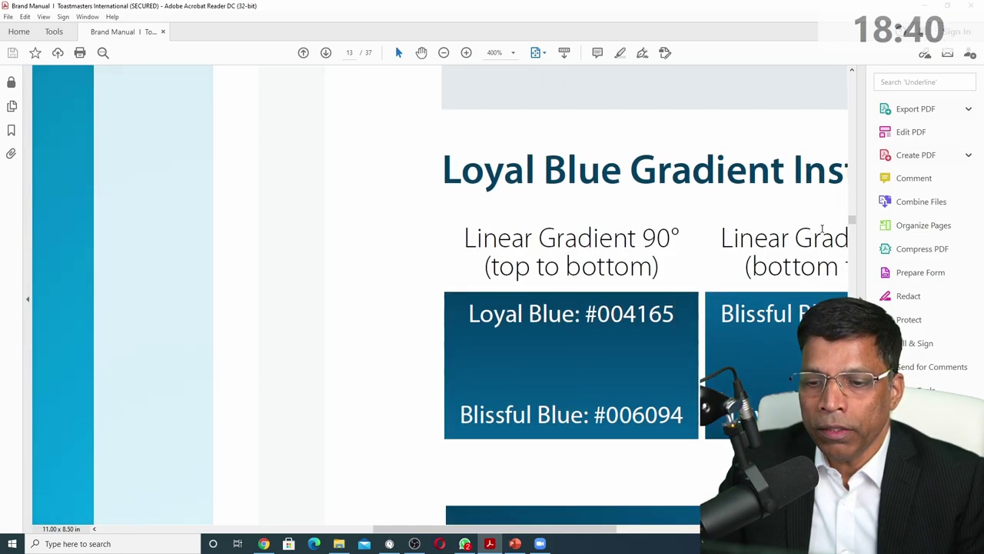
pyautogui.moveTo(597, 297); pyautogui.dragTo(676, 298)
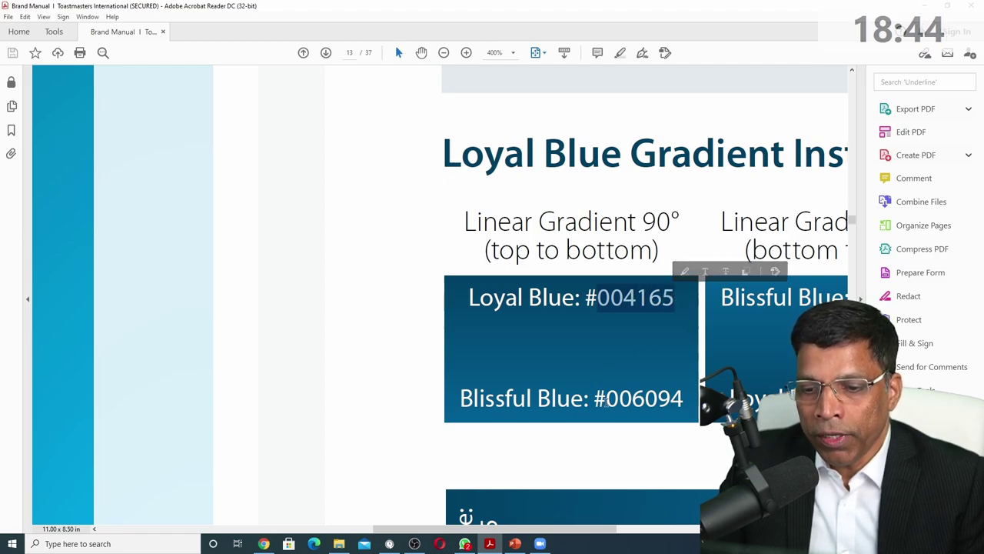
pyautogui.moveTo(607, 397); pyautogui.dragTo(682, 398)
pyautogui.scroll(-3, 662, 315)
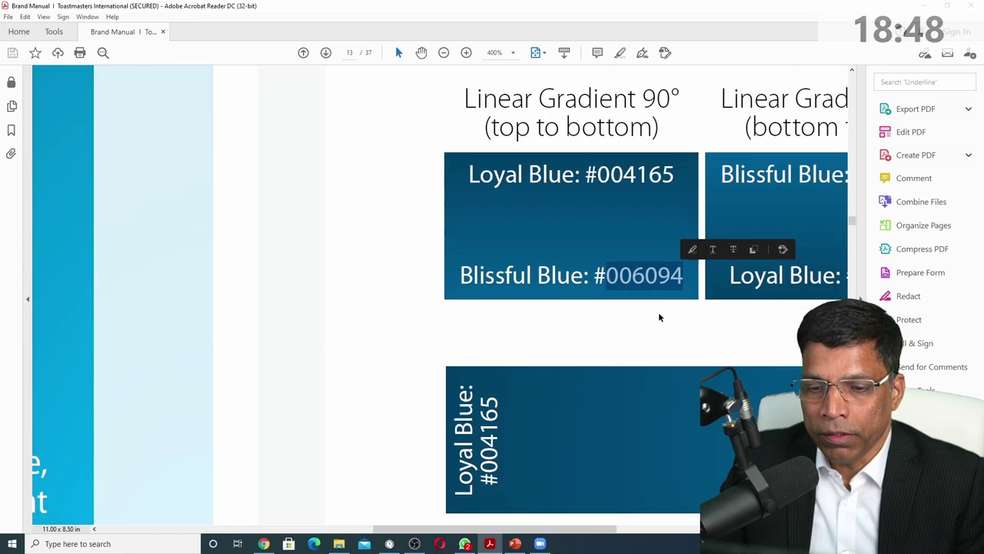
pyautogui.scroll(-8, 658, 317)
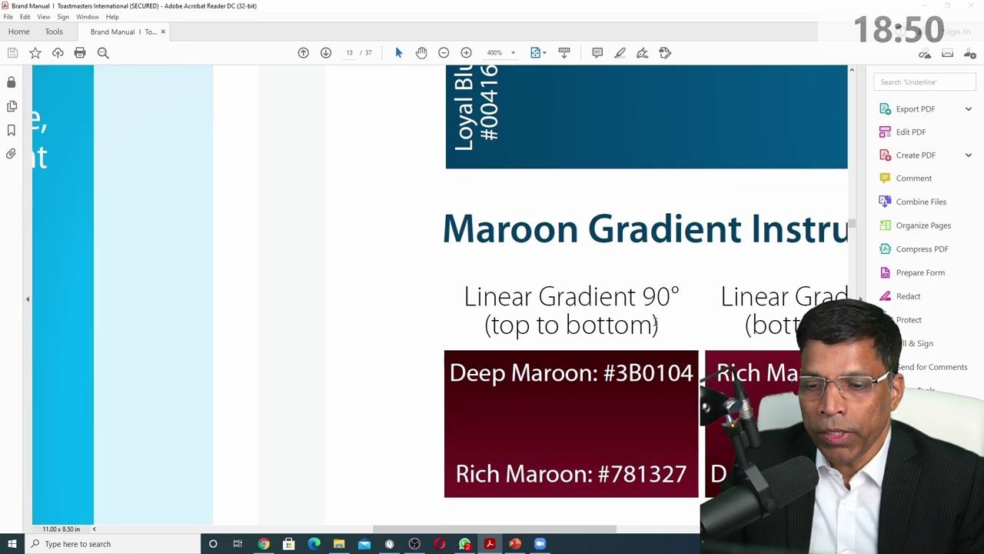
pyautogui.scroll(-4, 656, 323)
pyautogui.moveTo(618, 233); pyautogui.dragTo(693, 233)
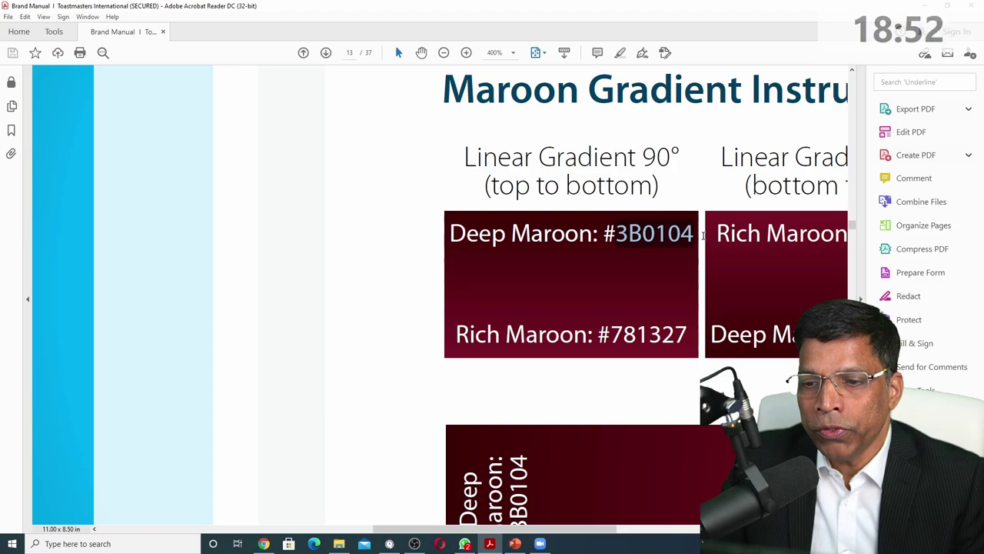
pyautogui.moveTo(612, 334); pyautogui.dragTo(675, 334)
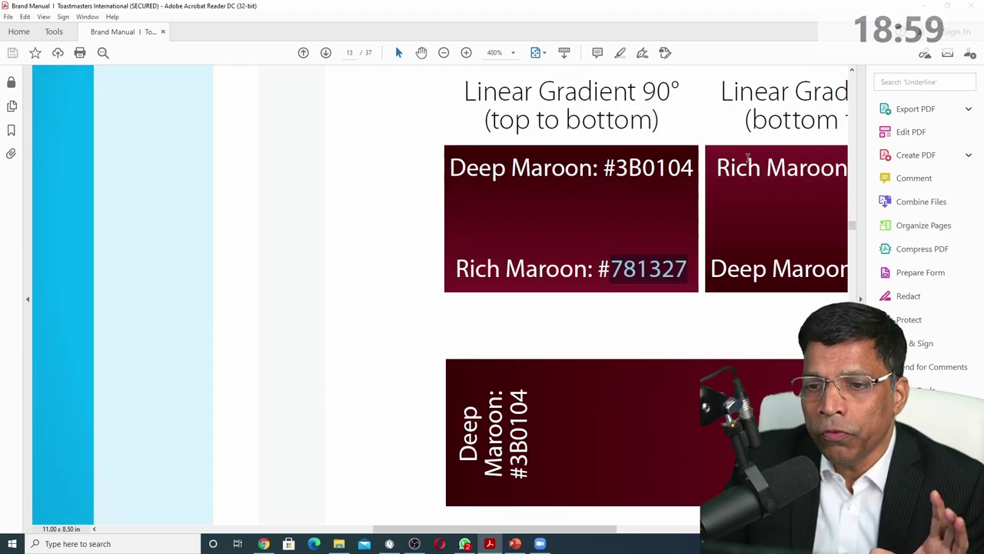
pyautogui.scroll(-10, 723, 292)
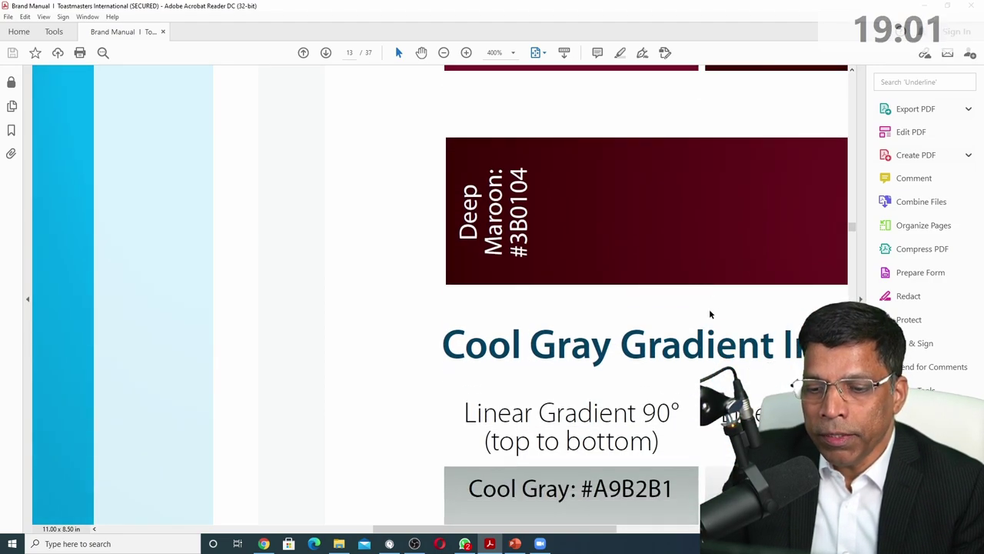
pyautogui.scroll(-3, 707, 319)
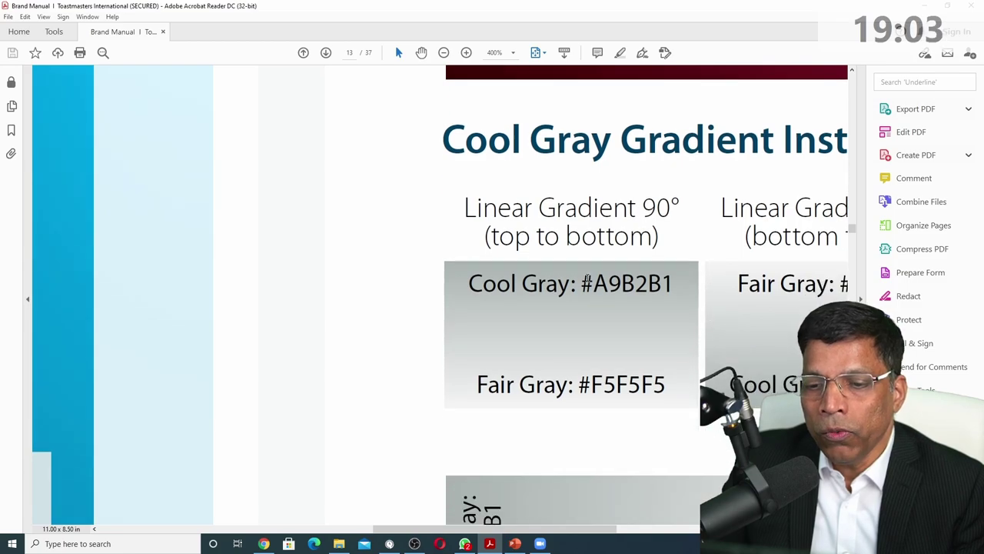
pyautogui.moveTo(594, 281); pyautogui.dragTo(675, 284)
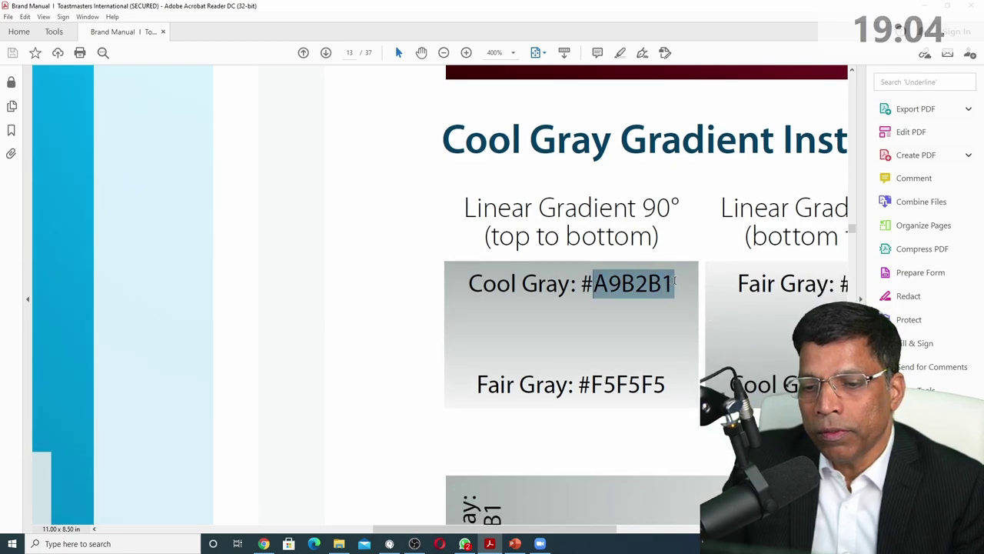
pyautogui.click(590, 383)
pyautogui.moveTo(579, 385); pyautogui.dragTo(667, 388)
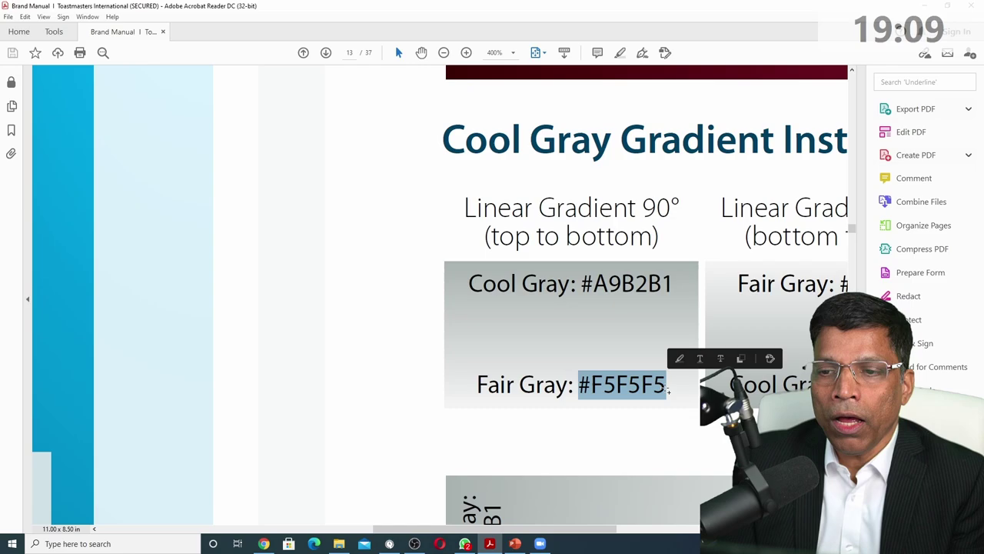
pyautogui.scroll(-5, 668, 392)
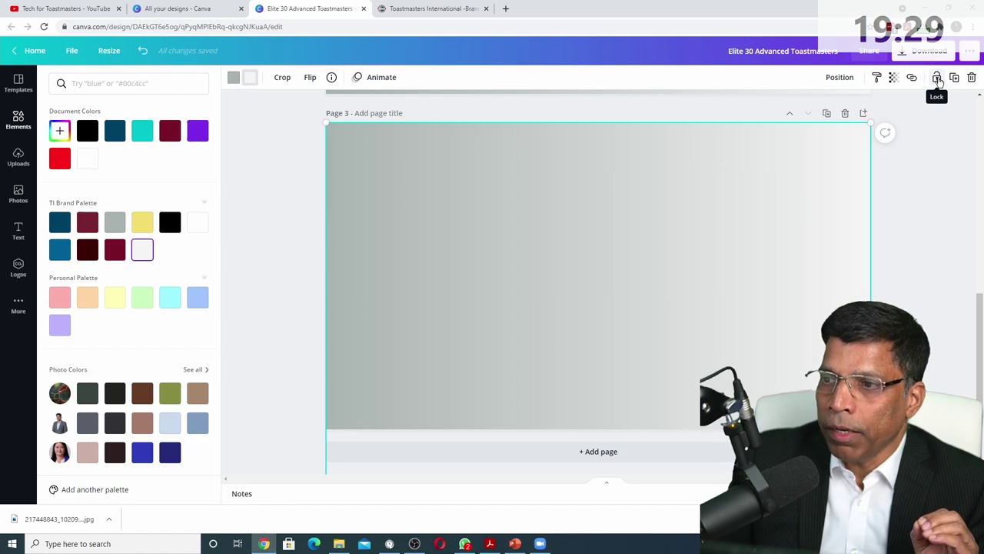
# Step: Lock the gray gradient background and confirm it no longer moves when dragged
pyautogui.click(937, 78)
pyautogui.moveTo(624, 209); pyautogui.dragTo(559, 254)
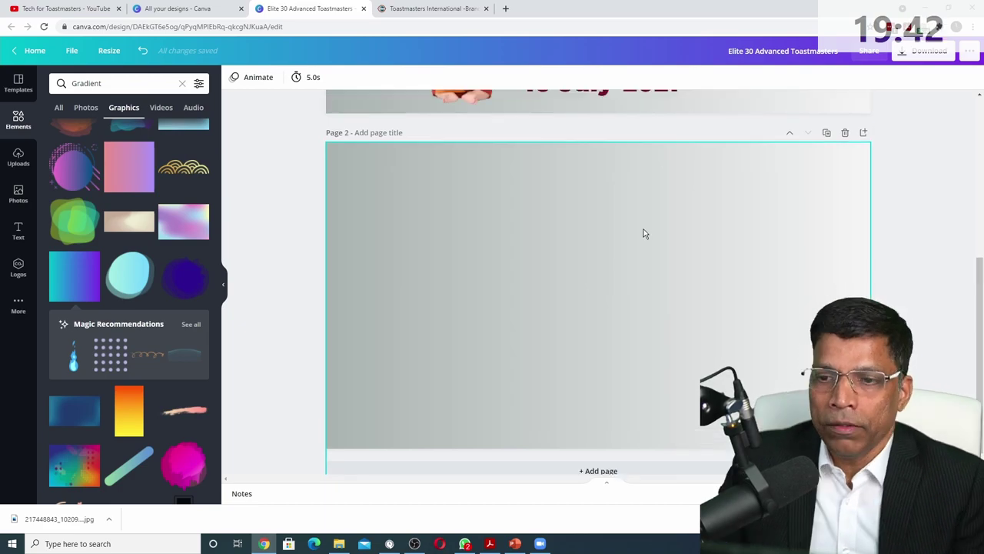
pyautogui.scroll(10, 644, 231)
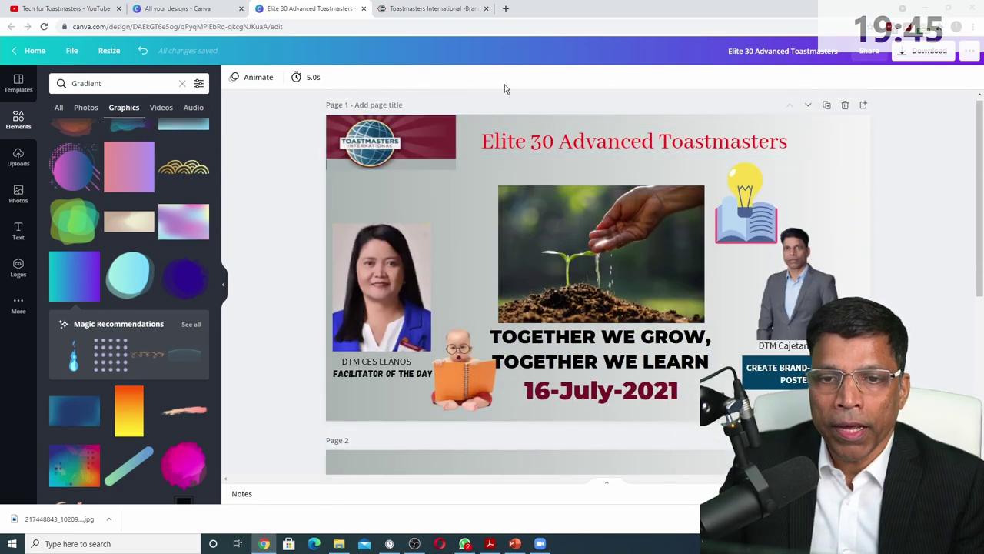
pyautogui.scroll(-3, 485, 302)
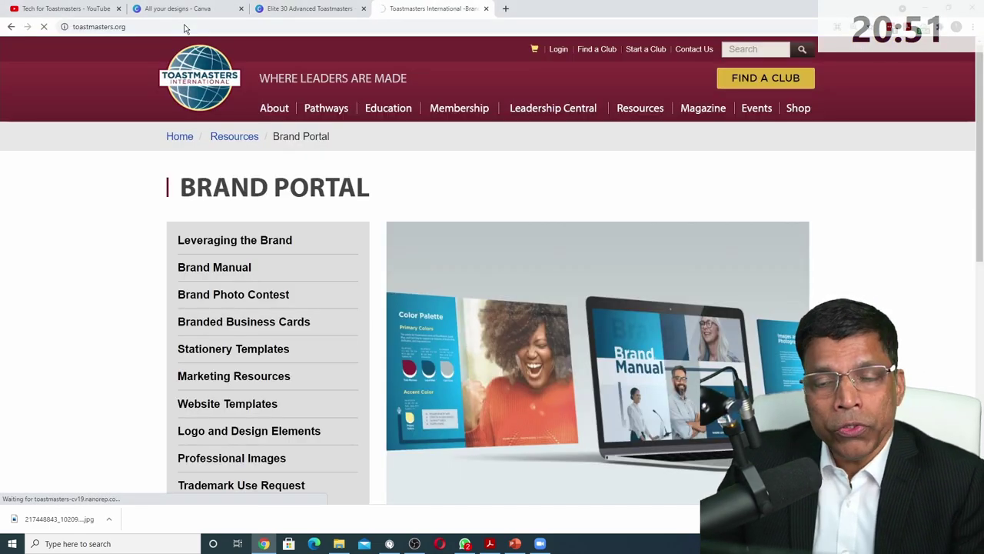
# Step: On toastmasters.org, go via Resources to Brand Portal, then to the Logo and Design Elements downloads
pyautogui.click(187, 35)
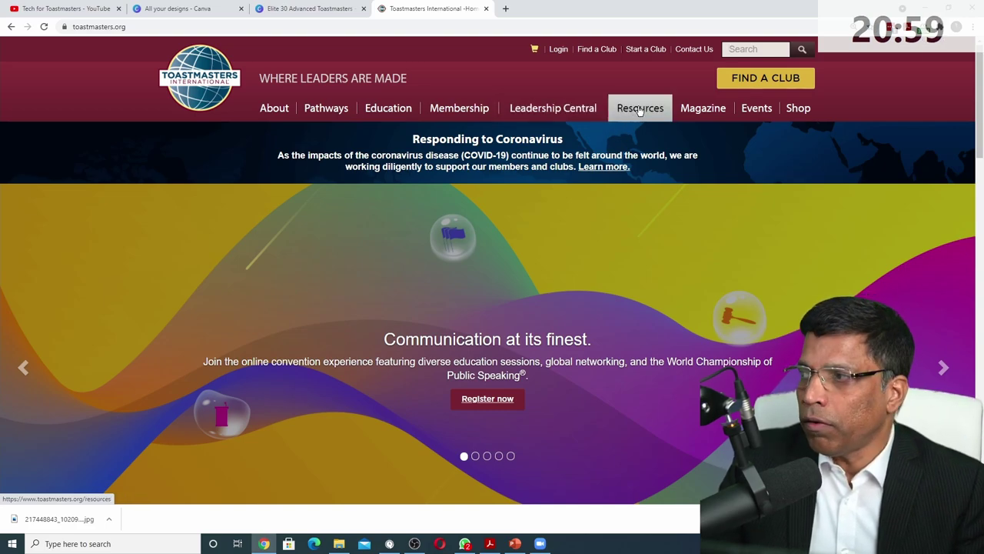
pyautogui.moveTo(639, 110)
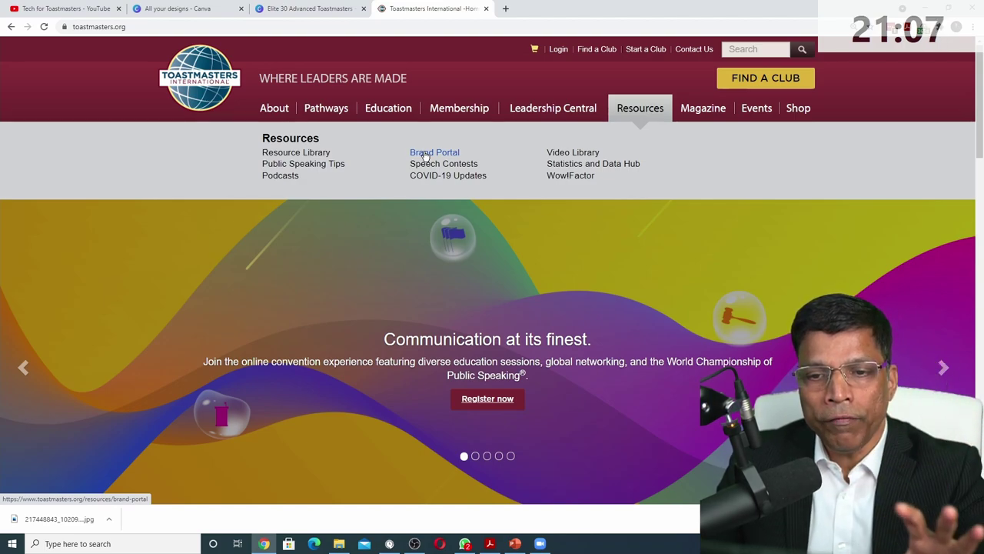
pyautogui.click(426, 156)
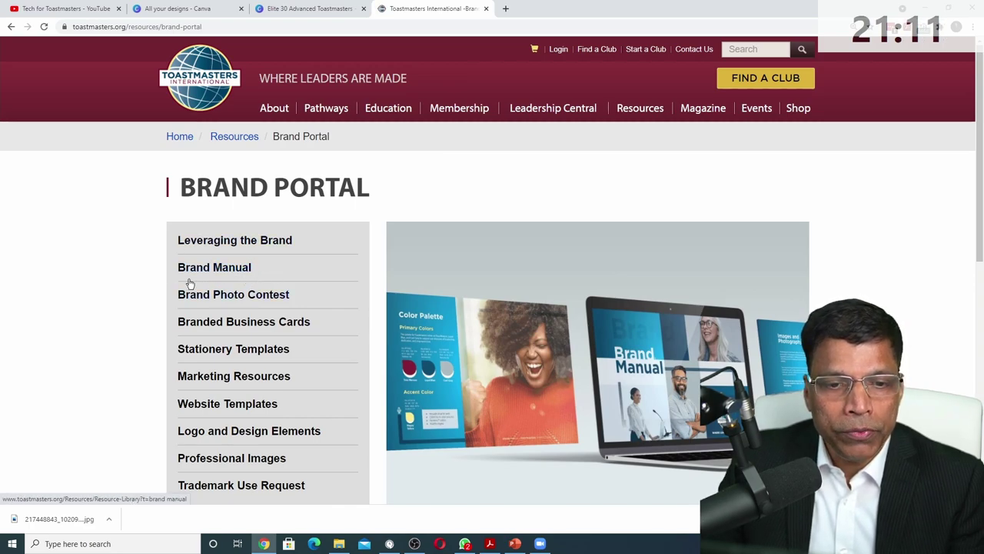
pyautogui.scroll(-2, 214, 274)
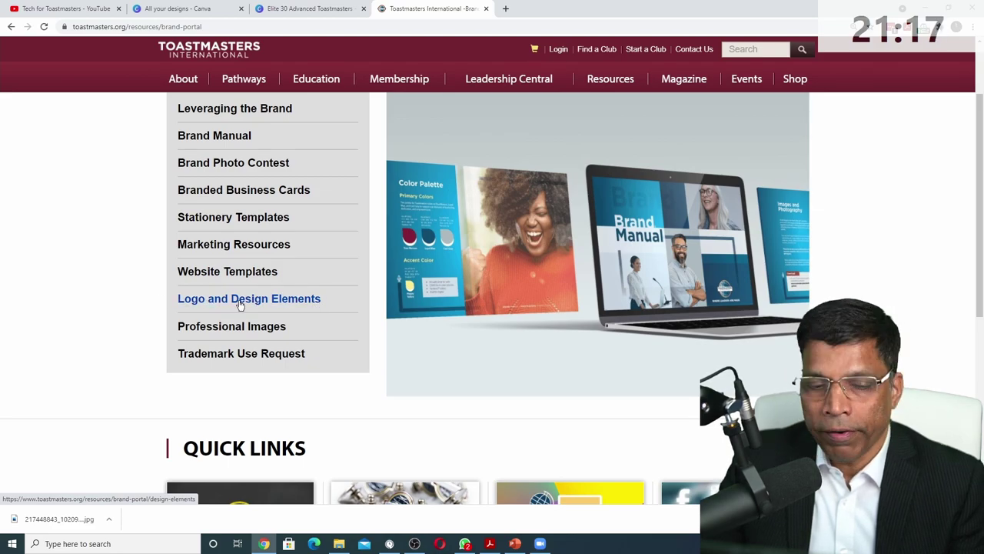
pyautogui.click(240, 305)
pyautogui.scroll(-2, 279, 261)
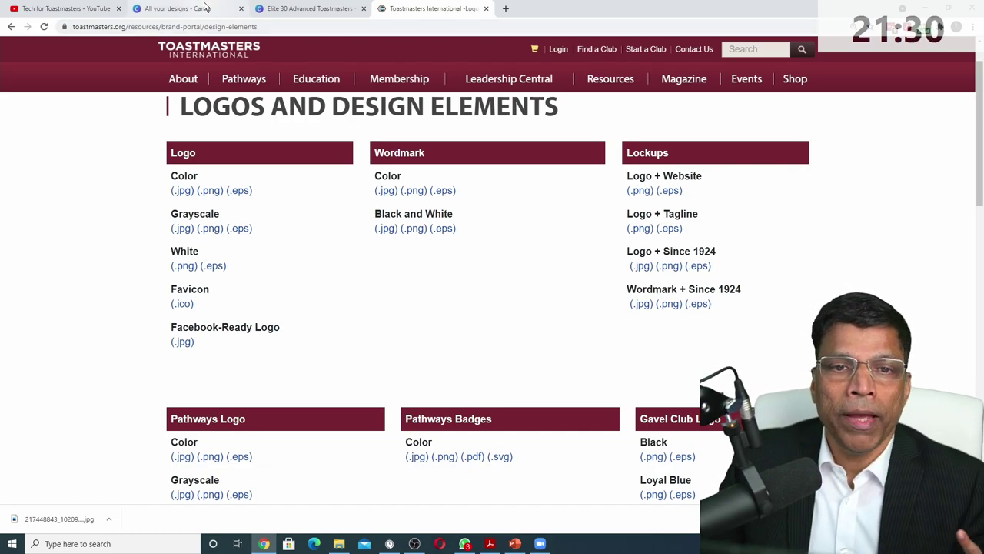
# Step: Back in the Elite 30 design, resize the Toastmasters logo at page 1's top-left by its corner
pyautogui.click(206, 9)
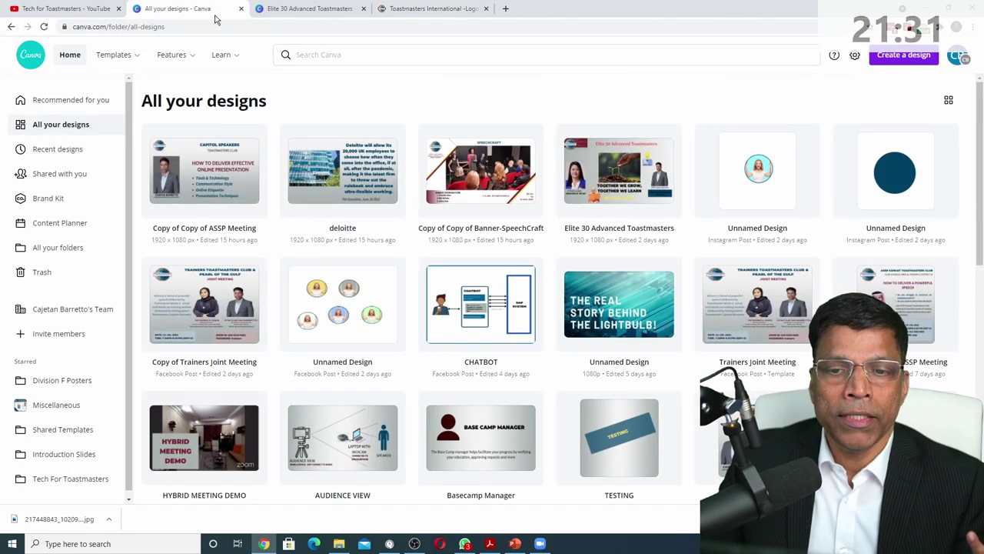
pyautogui.click(323, 9)
pyautogui.scroll(3, 356, 114)
pyautogui.click(446, 169)
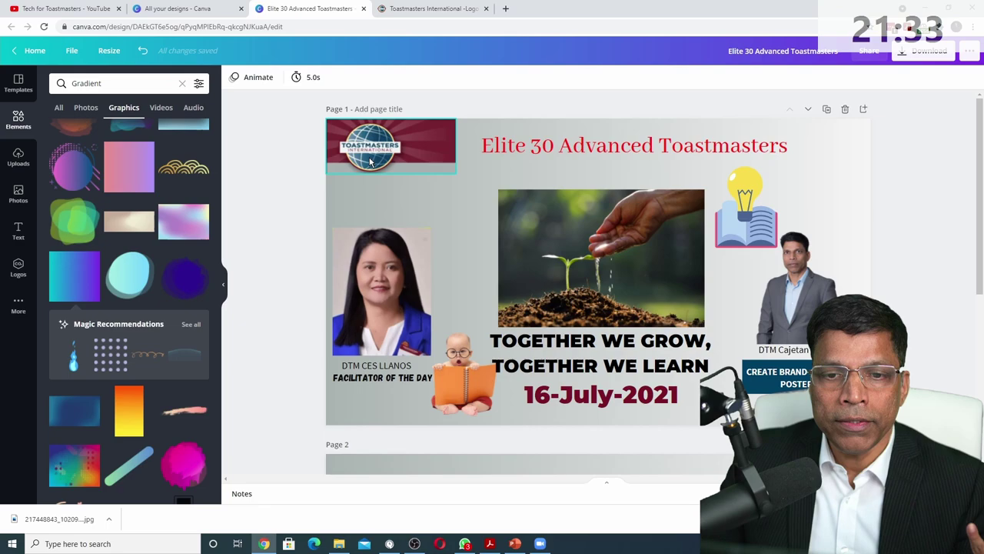
pyautogui.moveTo(454, 172); pyautogui.dragTo(430, 163)
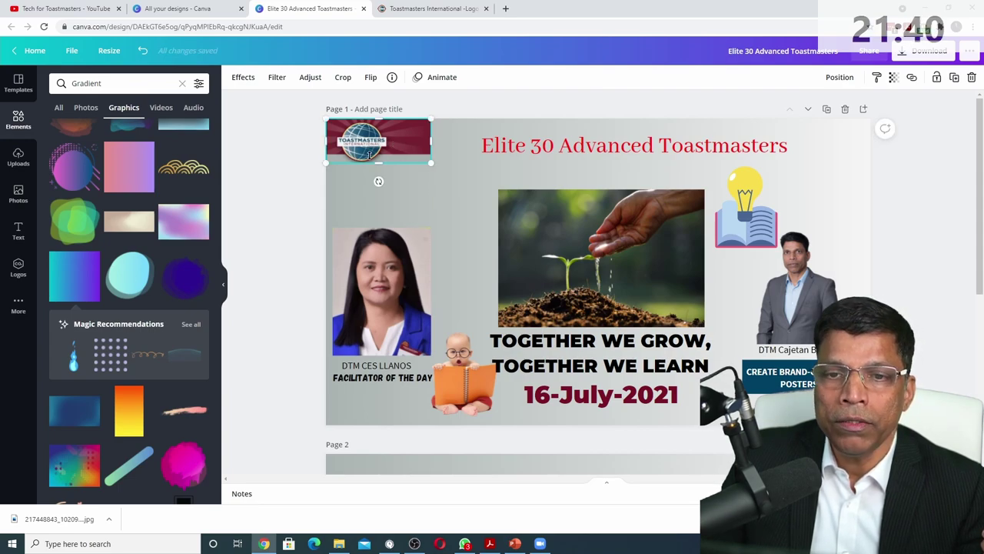
# Step: Open the Logo Color (.png) file in a new tab and copy the logo image
pyautogui.click(434, 8)
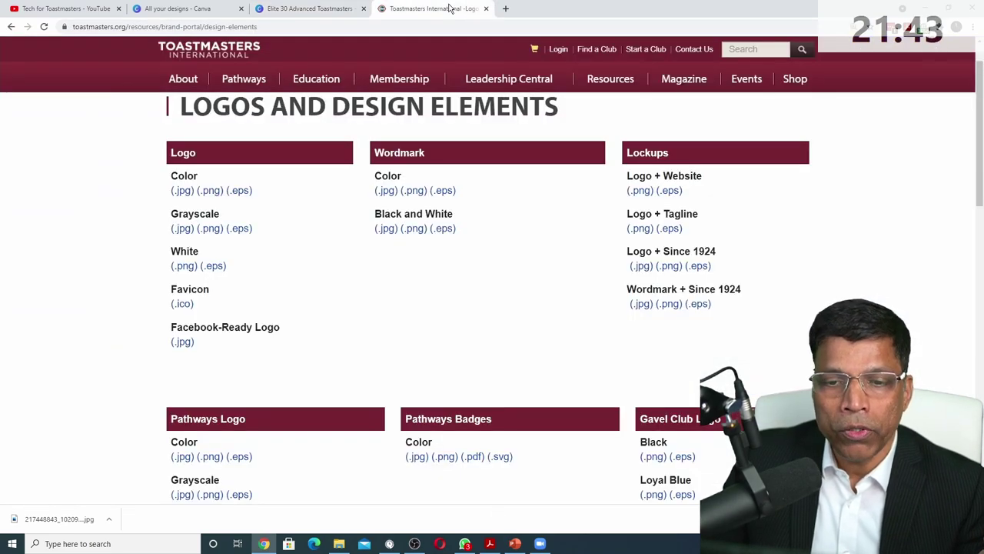
pyautogui.click(215, 194)
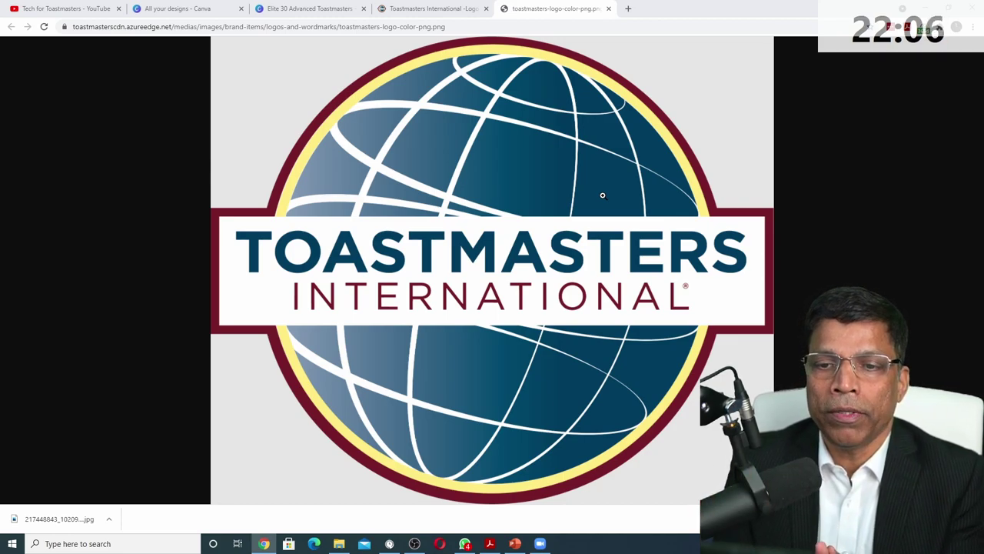
pyautogui.rightClick(509, 141)
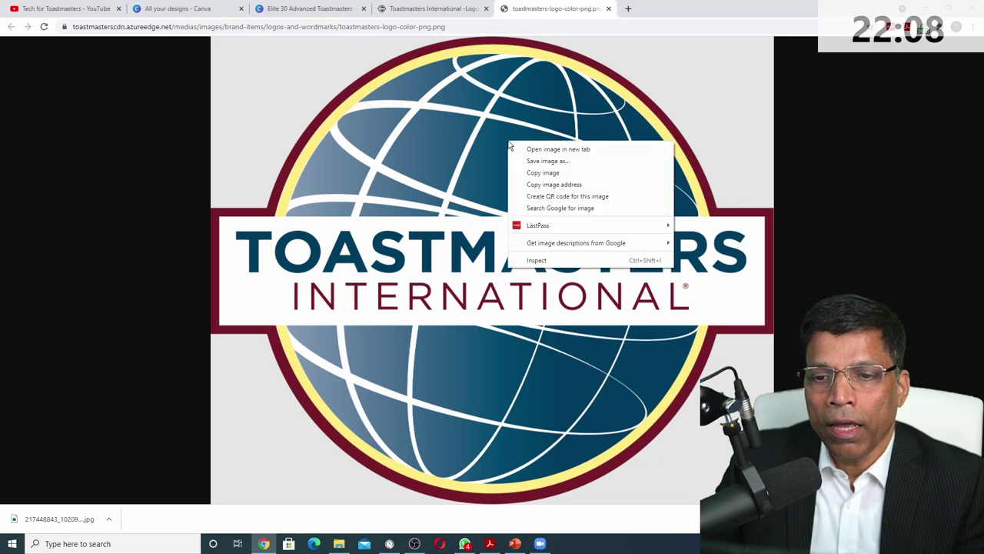
pyautogui.click(549, 174)
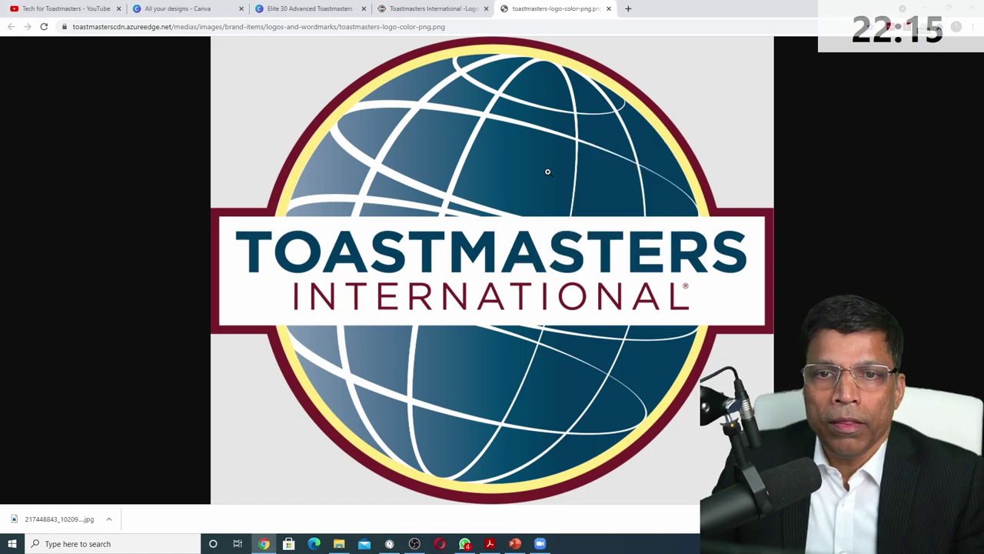
# Step: Place the pasted colour logo on Page 2, shrink it and move it to the top-left corner
pyautogui.click(303, 8)
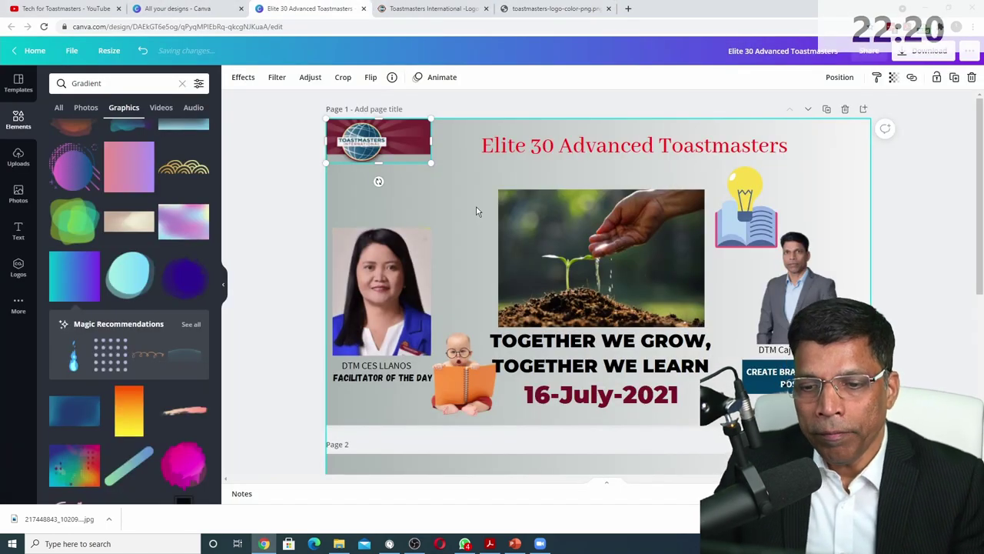
pyautogui.scroll(-5, 477, 211)
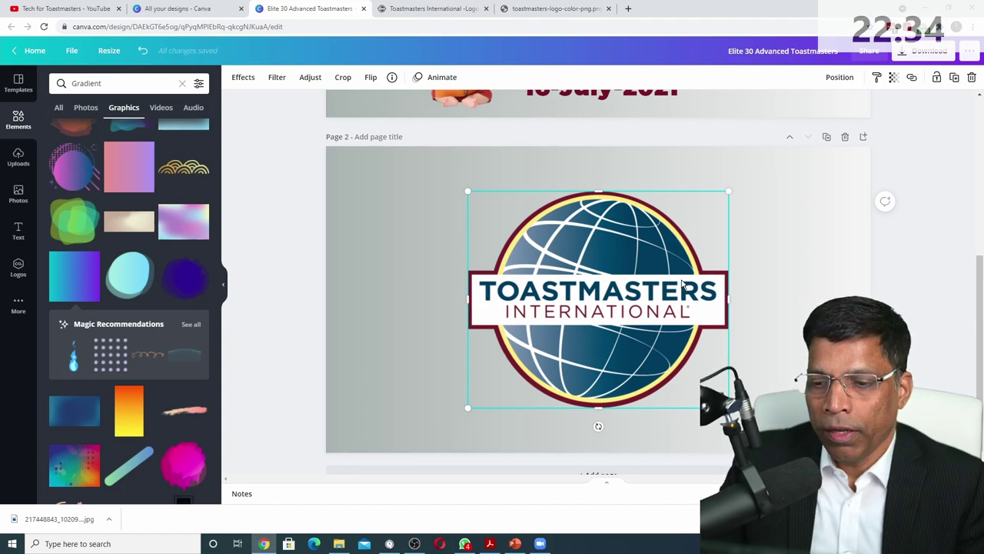
pyautogui.moveTo(729, 408); pyautogui.dragTo(544, 264)
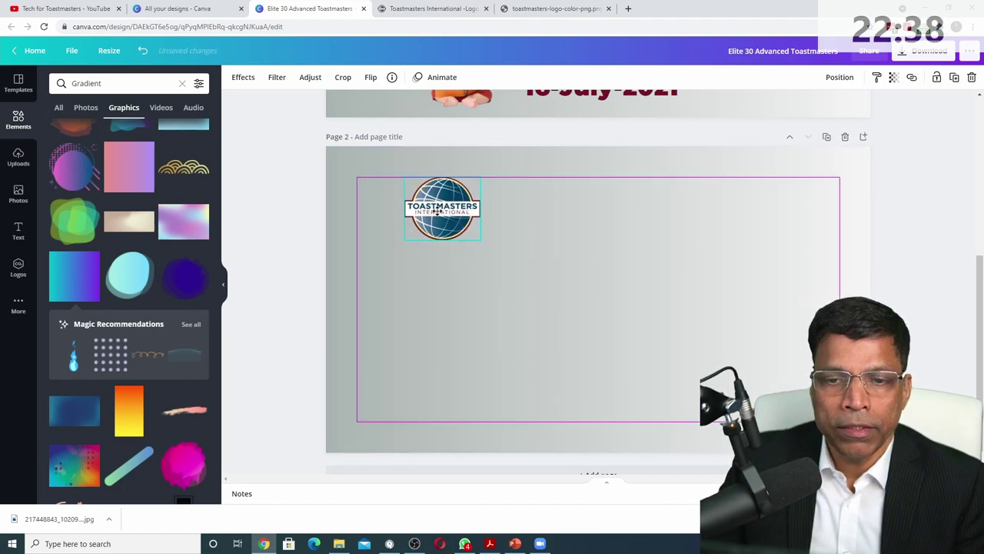
pyautogui.moveTo(439, 201); pyautogui.dragTo(366, 202)
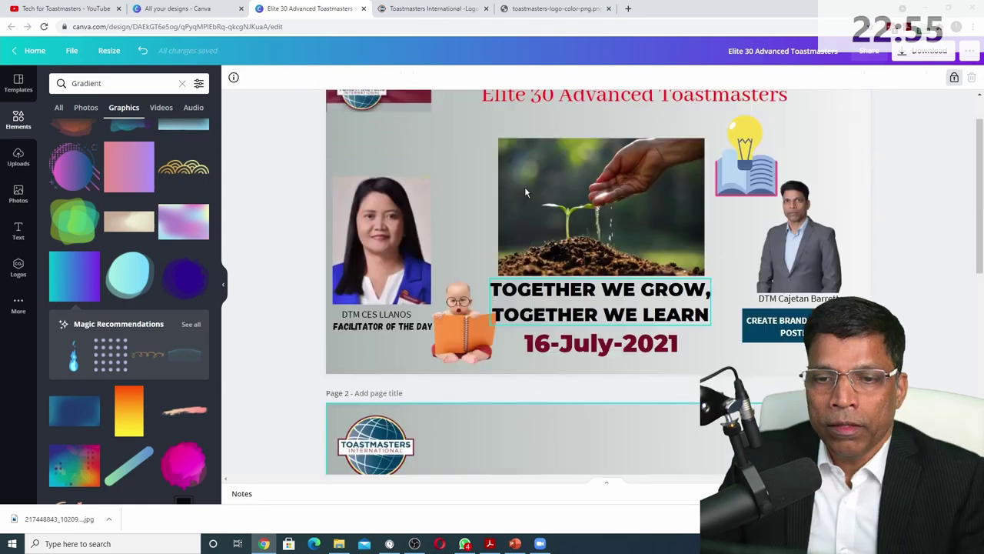
# Step: Paste the 'Elite 30 Advanced Toastmasters' title from page 1 near Page 2's top, beside the logo
pyautogui.scroll(1, 526, 189)
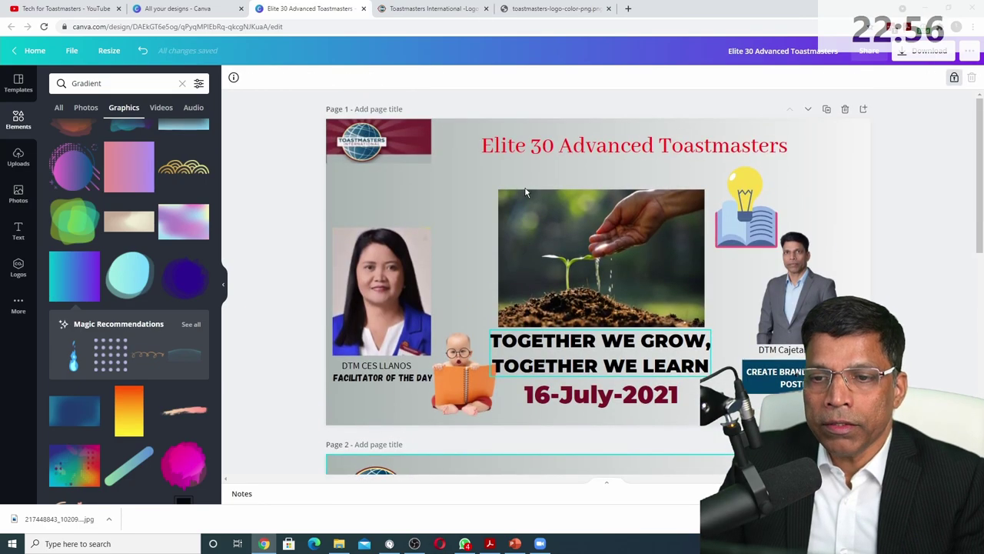
pyautogui.click(586, 154)
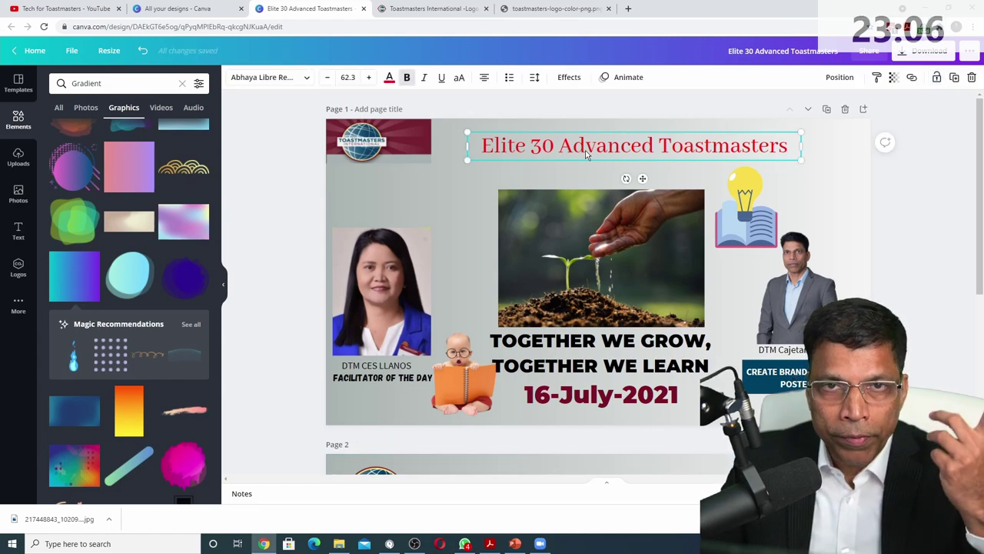
pyautogui.scroll(-4, 586, 155)
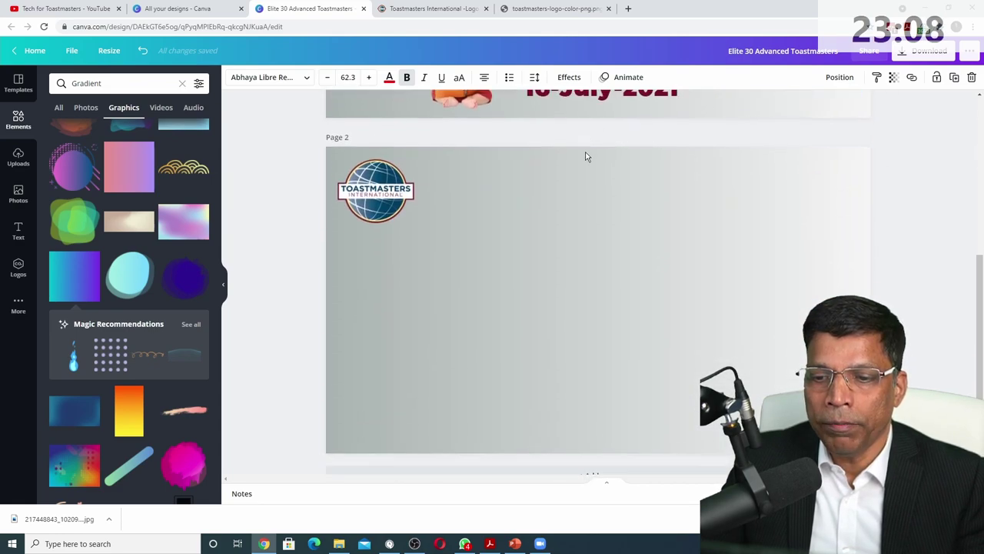
pyautogui.click(590, 206)
pyautogui.write('Elite 30 Advanced Toastmasters')
pyautogui.moveTo(619, 181); pyautogui.dragTo(652, 189)
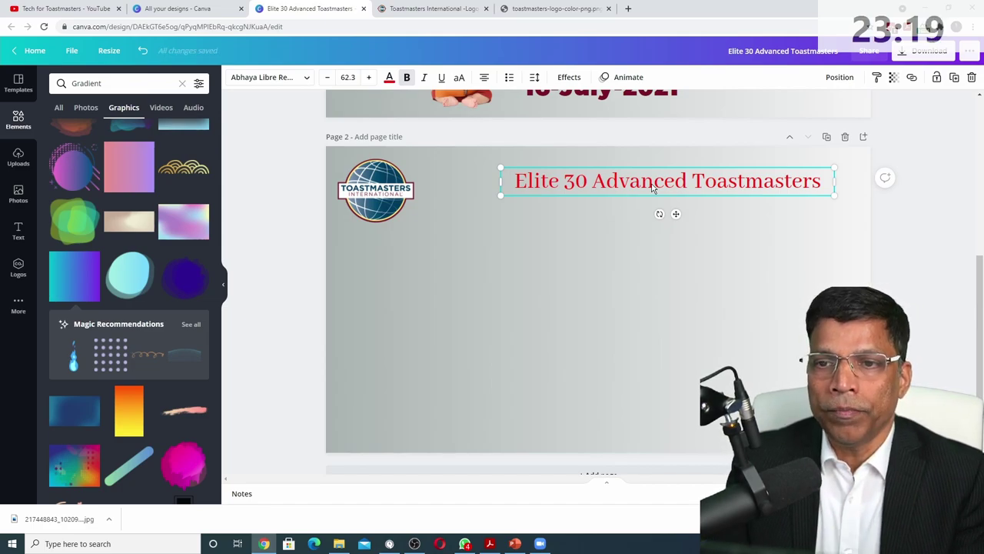
# Step: Try TI Brand Palette dark blue, gray, yellow, black and white on the title, then settle on maroon
pyautogui.click(389, 77)
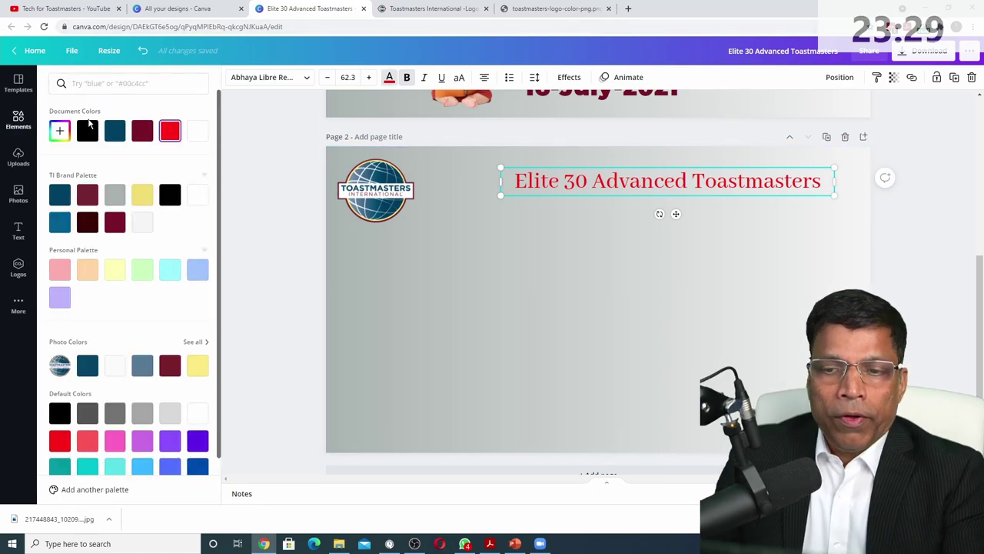
pyautogui.click(59, 195)
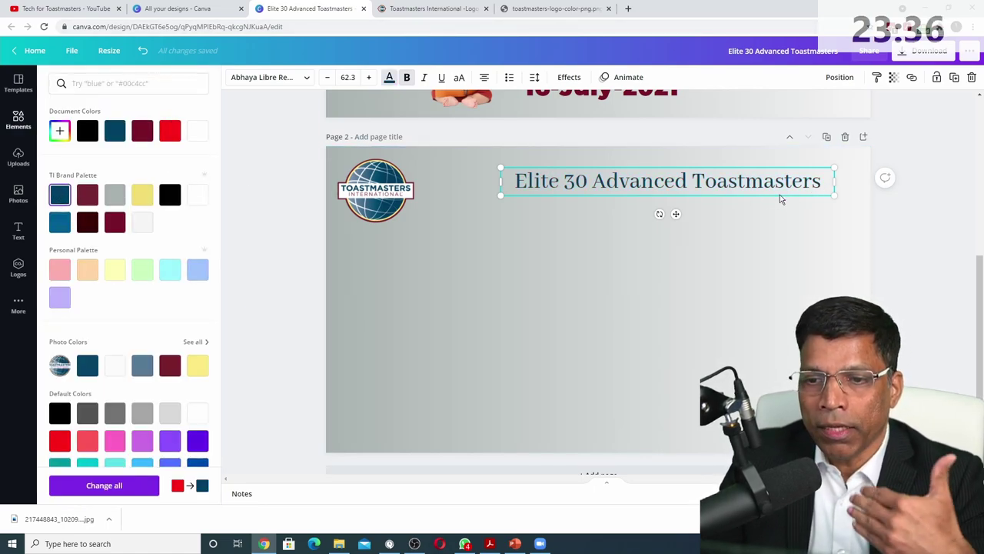
pyautogui.click(116, 198)
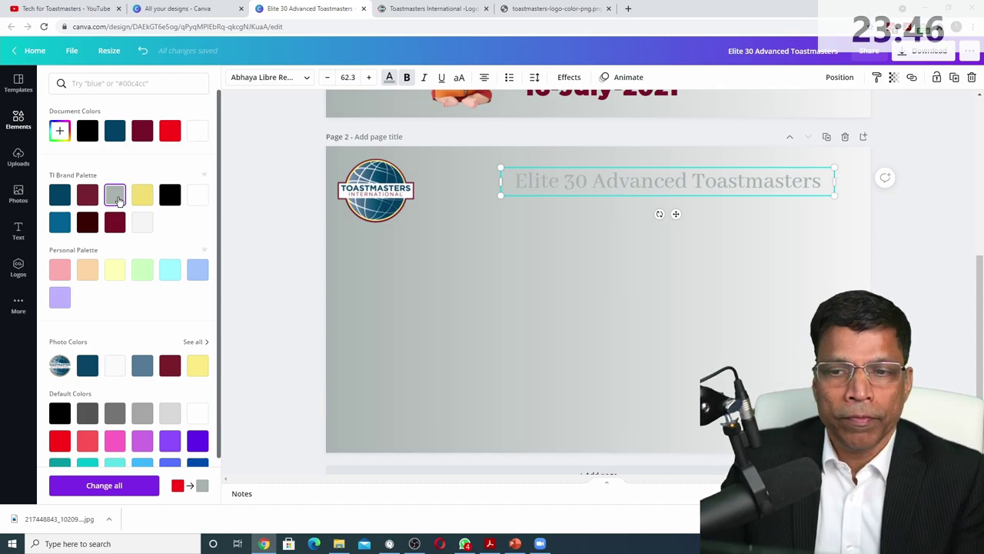
pyautogui.click(138, 197)
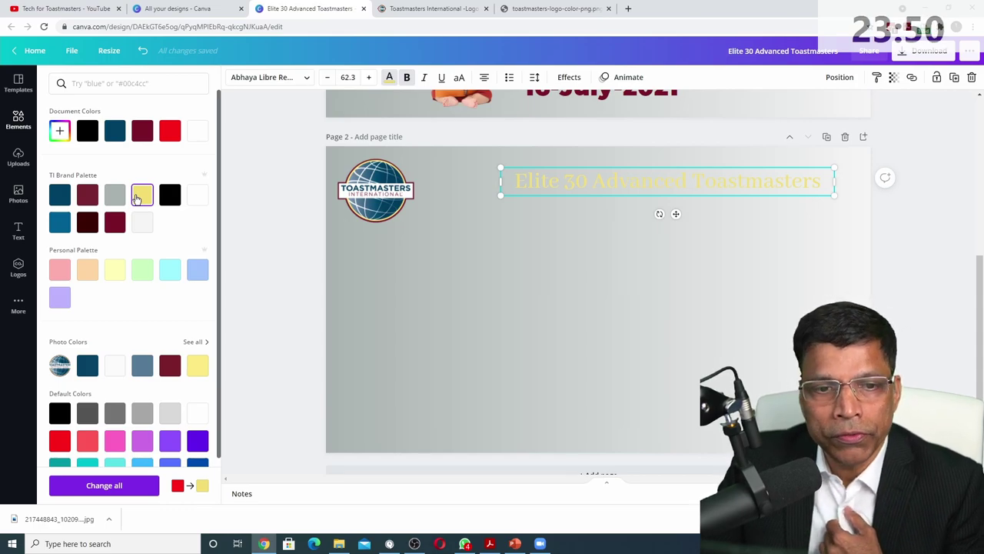
pyautogui.click(171, 197)
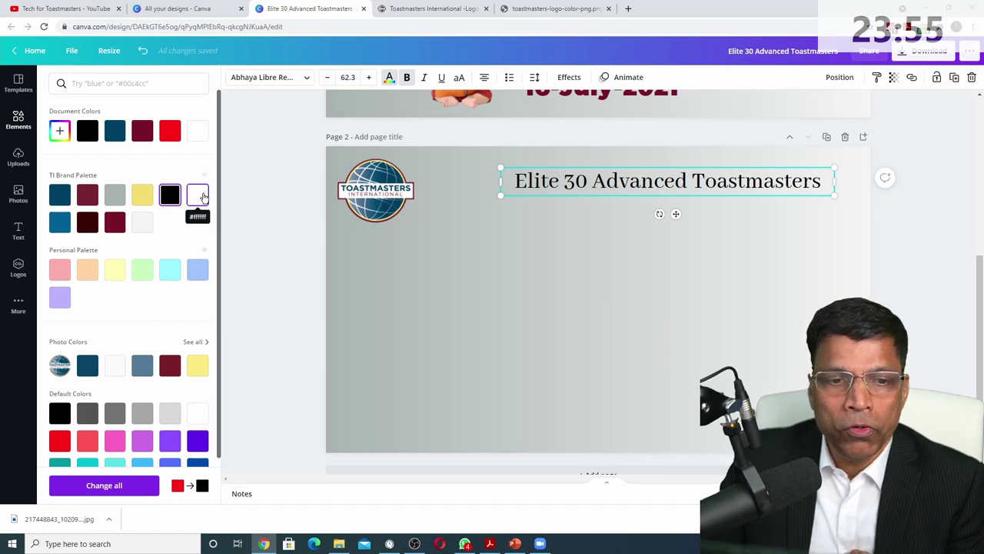
pyautogui.click(202, 197)
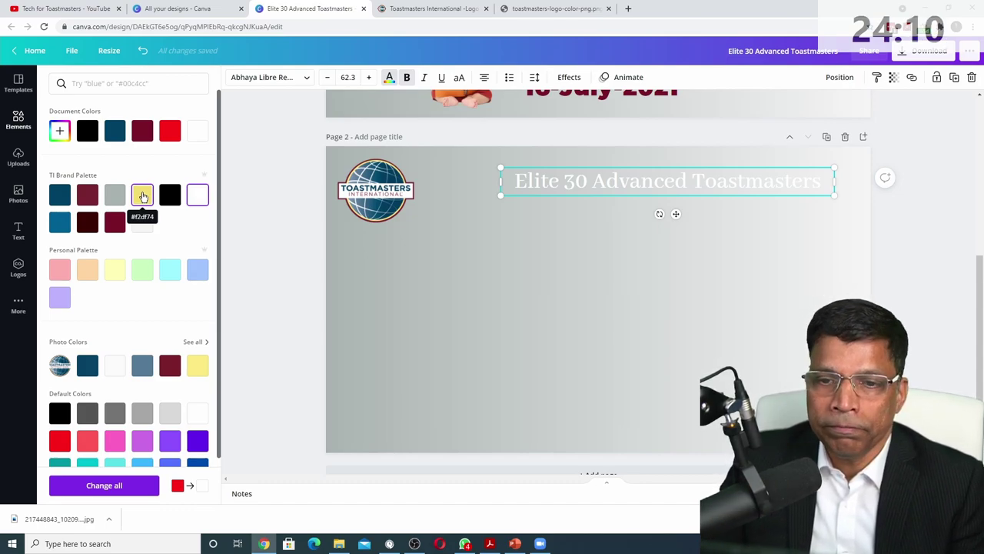
pyautogui.click(88, 196)
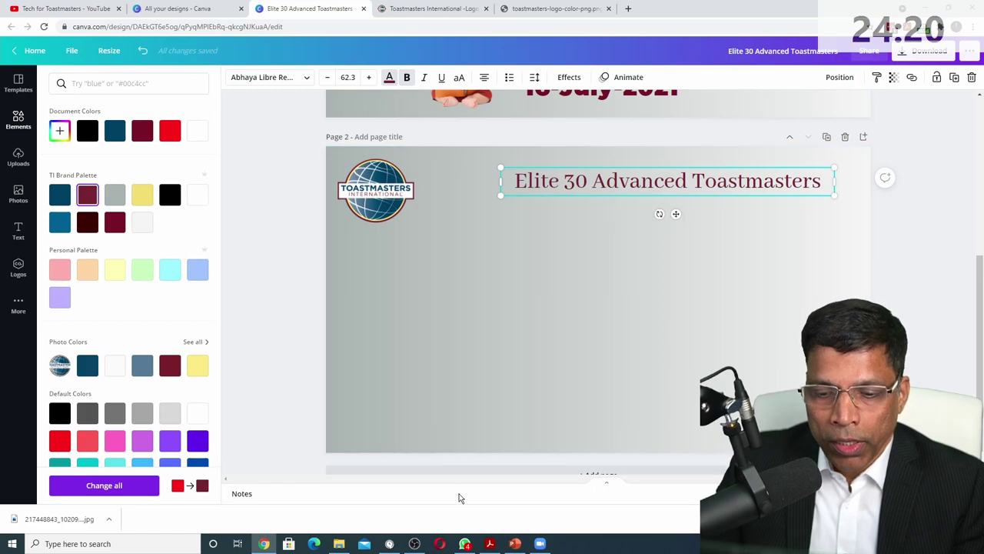
# Step: In the Brand Manual PDF, scroll to the Fonts pages and highlight the Gotham font name
pyautogui.click(490, 547)
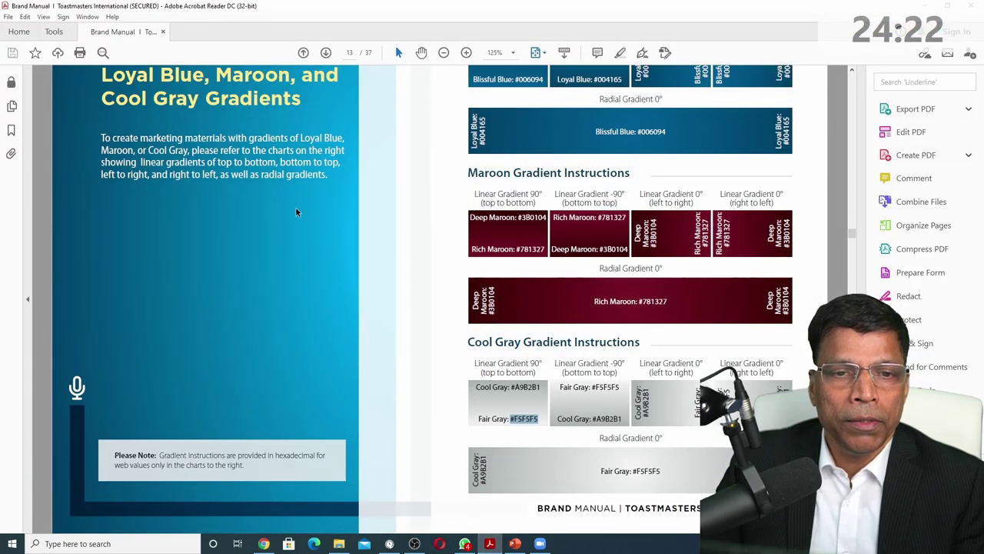
pyautogui.scroll(1, 295, 208)
pyautogui.scroll(10, 295, 208)
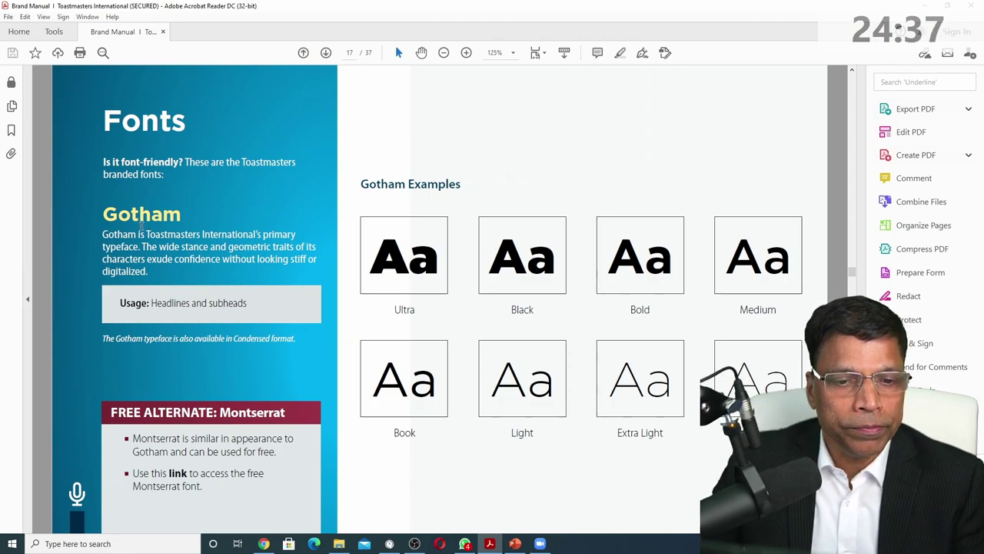
pyautogui.moveTo(104, 214); pyautogui.dragTo(182, 215)
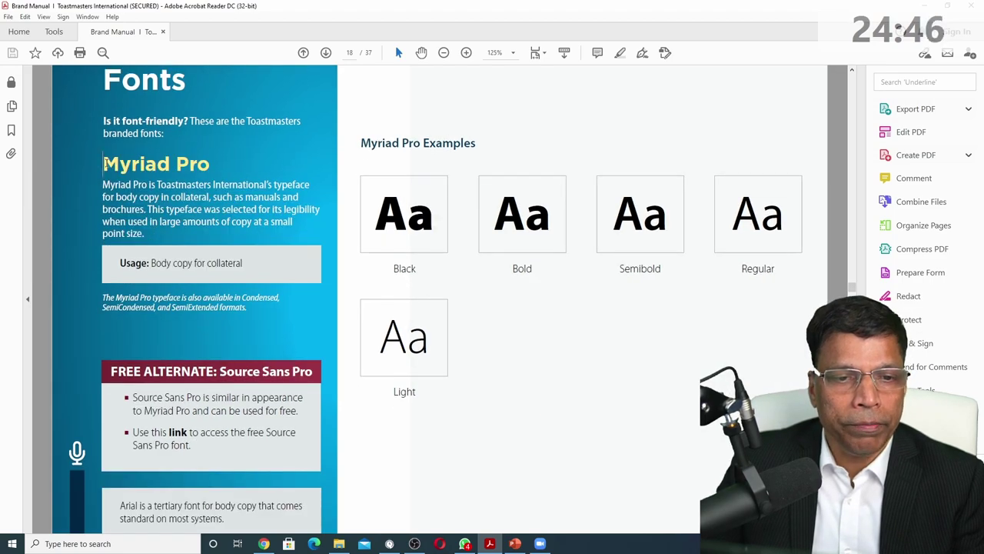
pyautogui.moveTo(104, 163); pyautogui.dragTo(210, 164)
pyautogui.scroll(1, 228, 233)
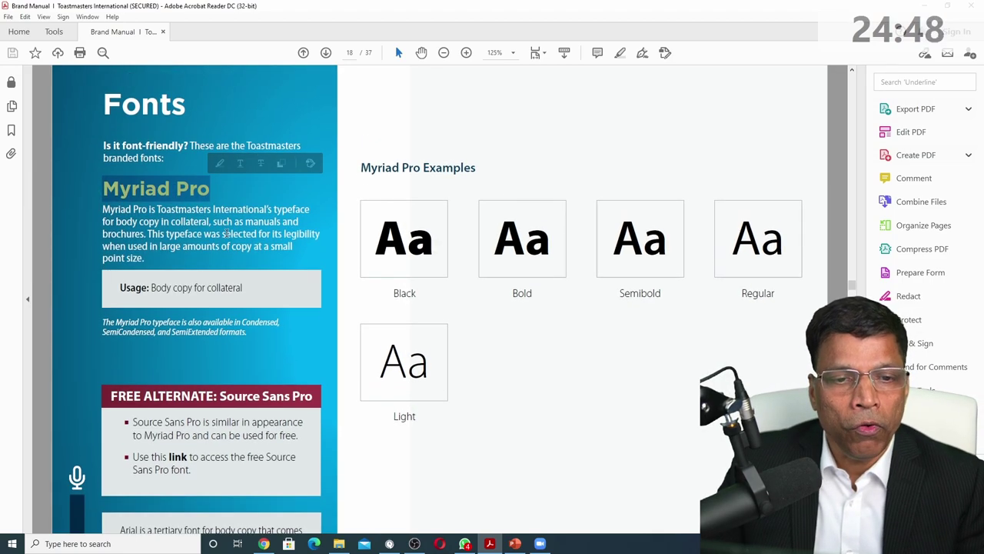
pyautogui.scroll(-2, 227, 234)
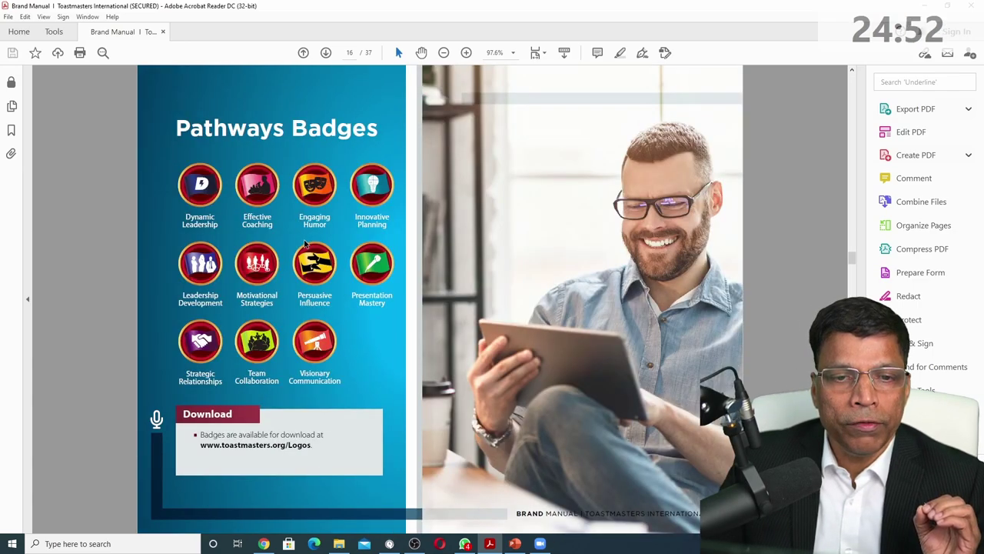
pyautogui.scroll(-2, 305, 245)
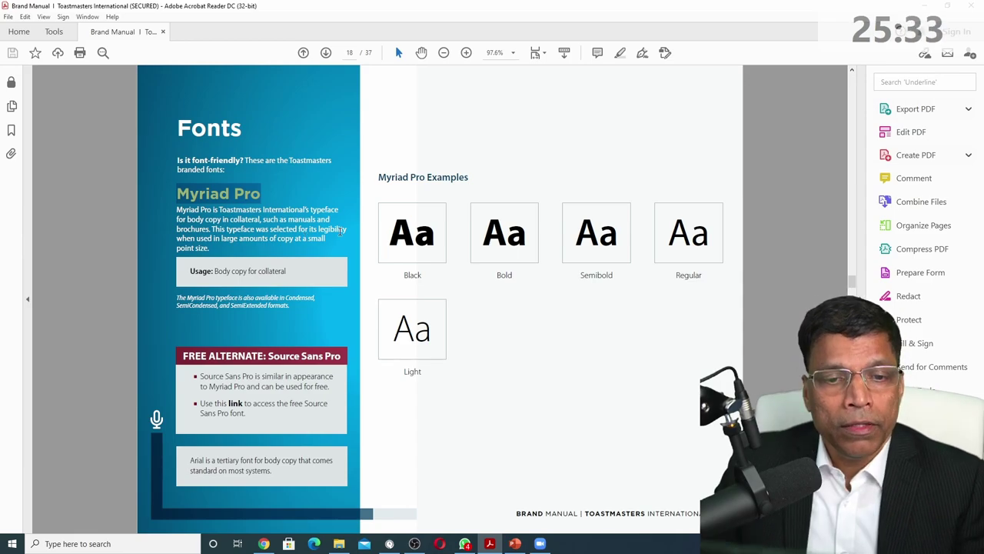
pyautogui.scroll(2, 337, 232)
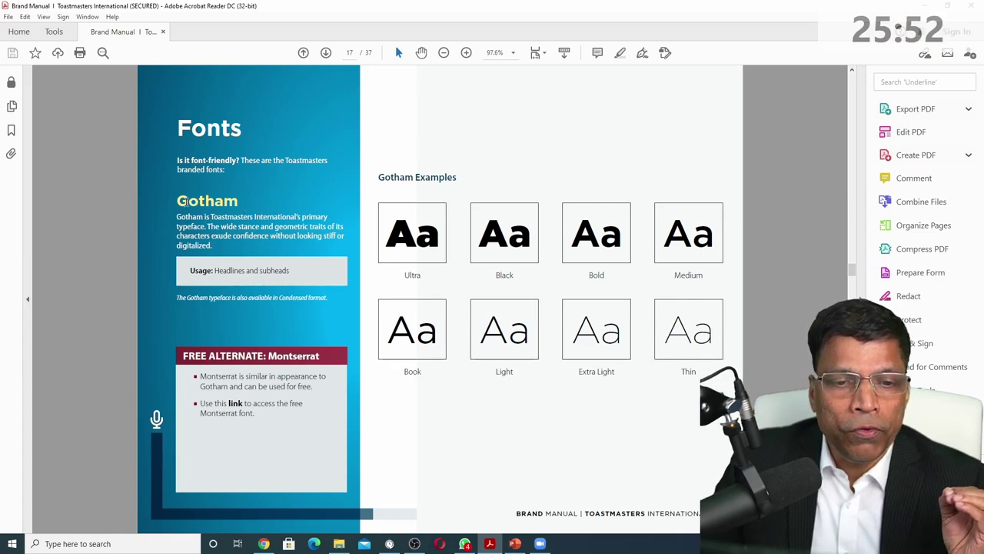
pyautogui.scroll(-1, 185, 201)
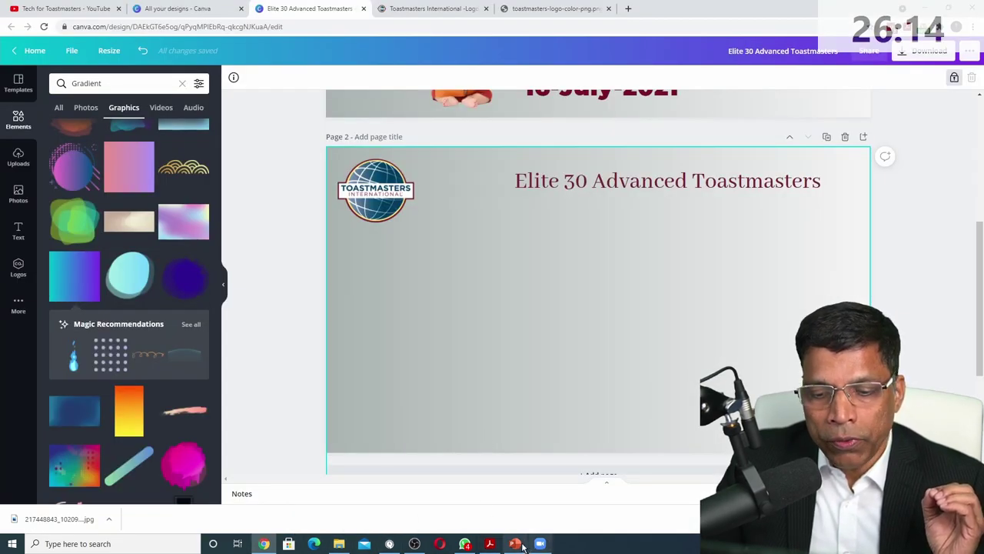
# Step: Highlight Montserrat and the free alternate Source Sans Pro in the manual's font headings
pyautogui.click(489, 544)
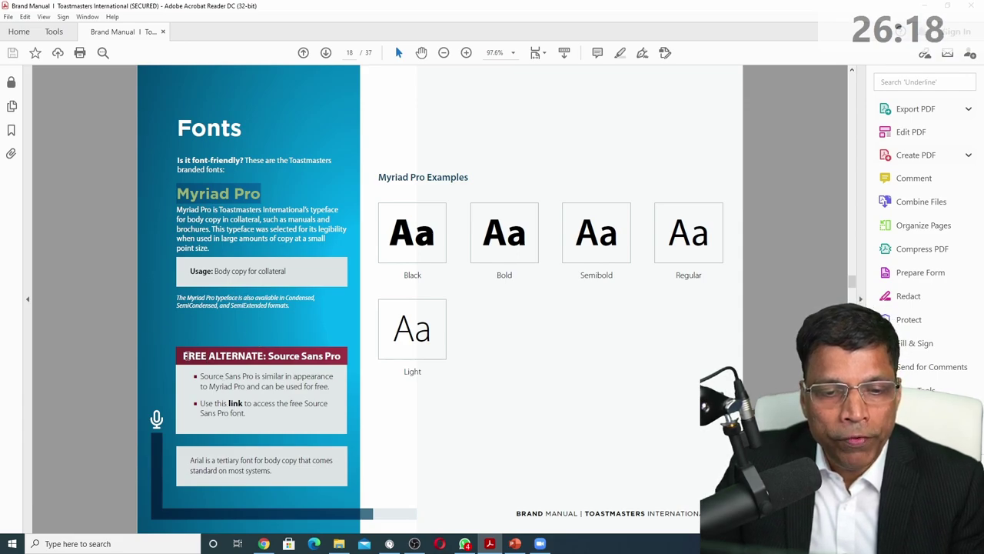
pyautogui.moveTo(180, 356); pyautogui.dragTo(336, 353)
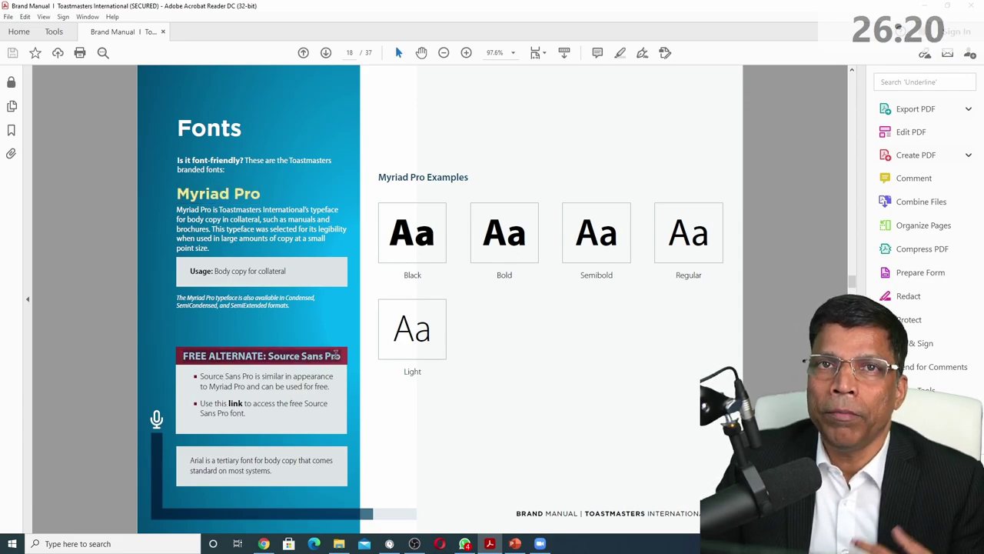
pyautogui.moveTo(336, 354); pyautogui.dragTo(339, 356)
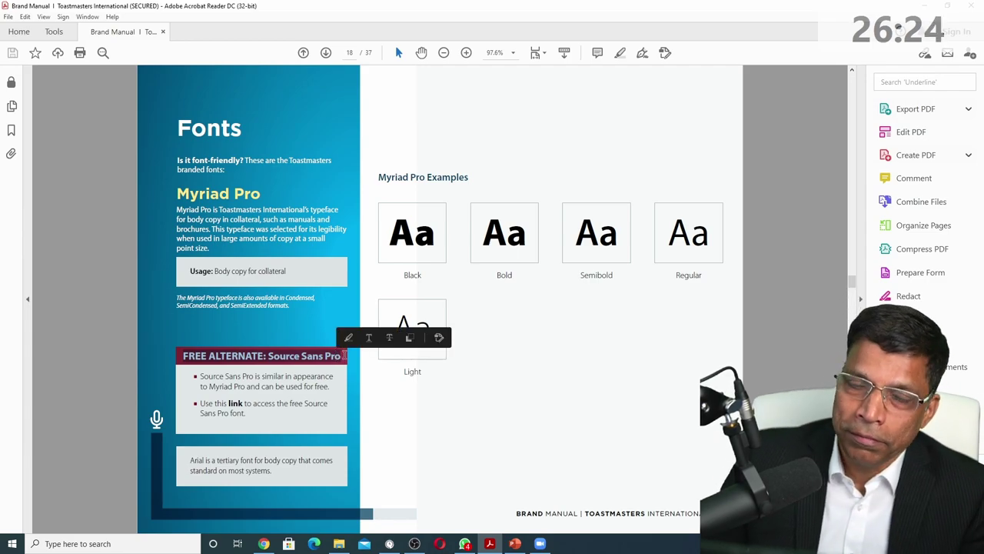
pyautogui.scroll(-1, 344, 356)
pyautogui.scroll(1, 344, 355)
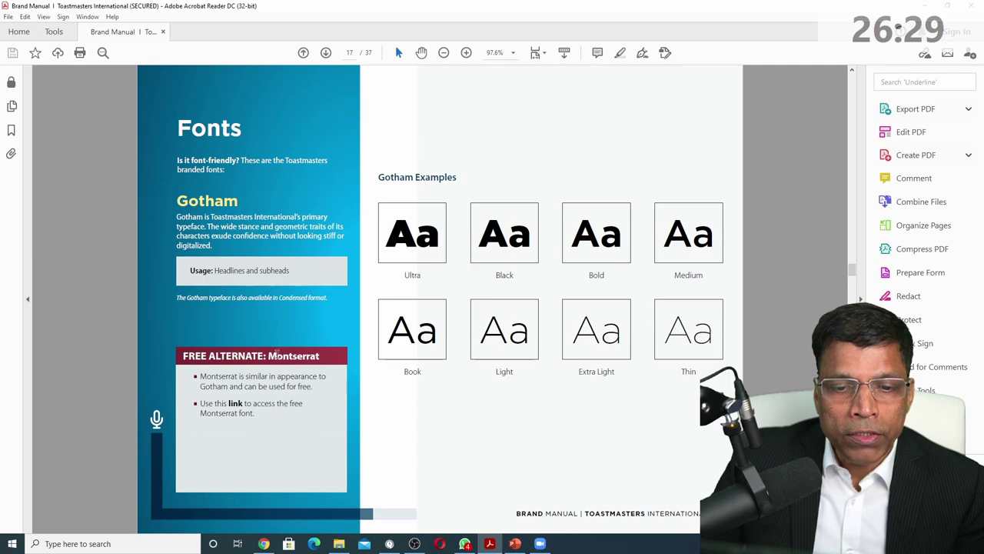
pyautogui.moveTo(275, 355); pyautogui.dragTo(323, 356)
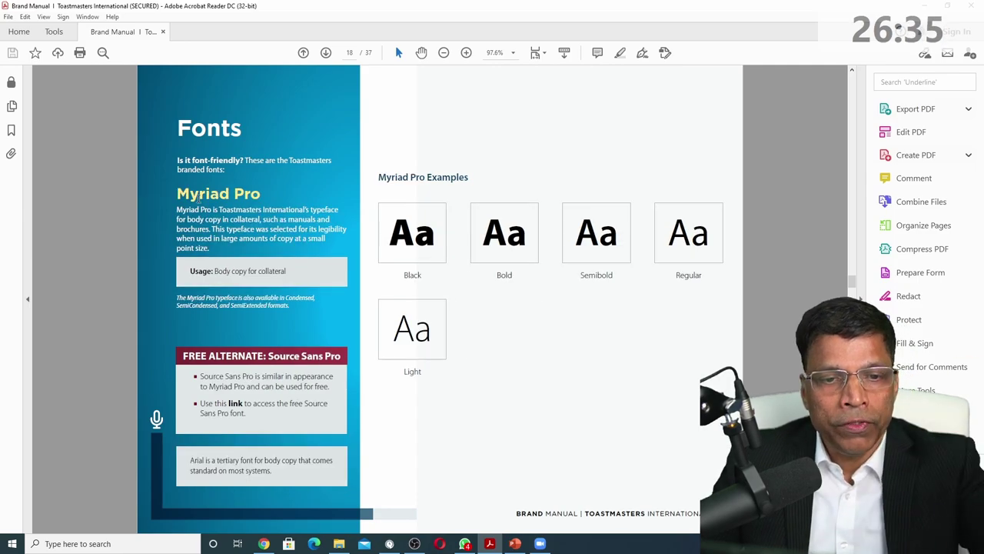
pyautogui.moveTo(267, 355); pyautogui.dragTo(343, 356)
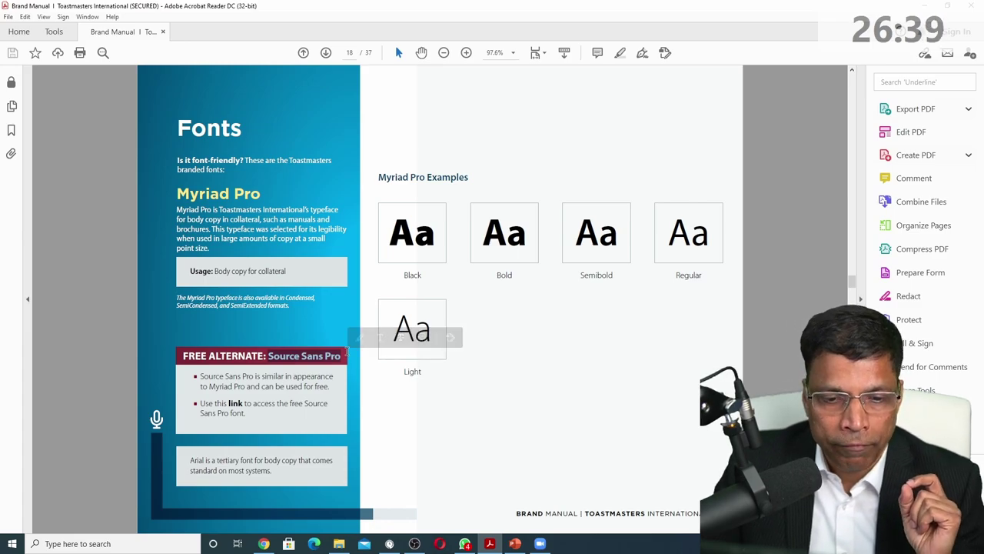
pyautogui.click(264, 544)
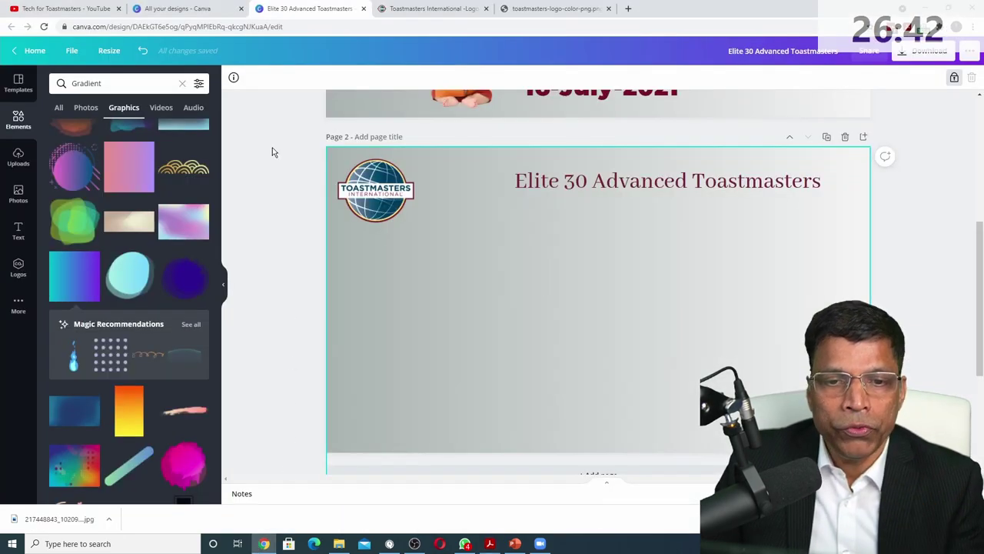
# Step: Set the Page 2 title to Montserrat Semi-Bold, shrink it to one line at 44.6, and shift it right
pyautogui.click(605, 186)
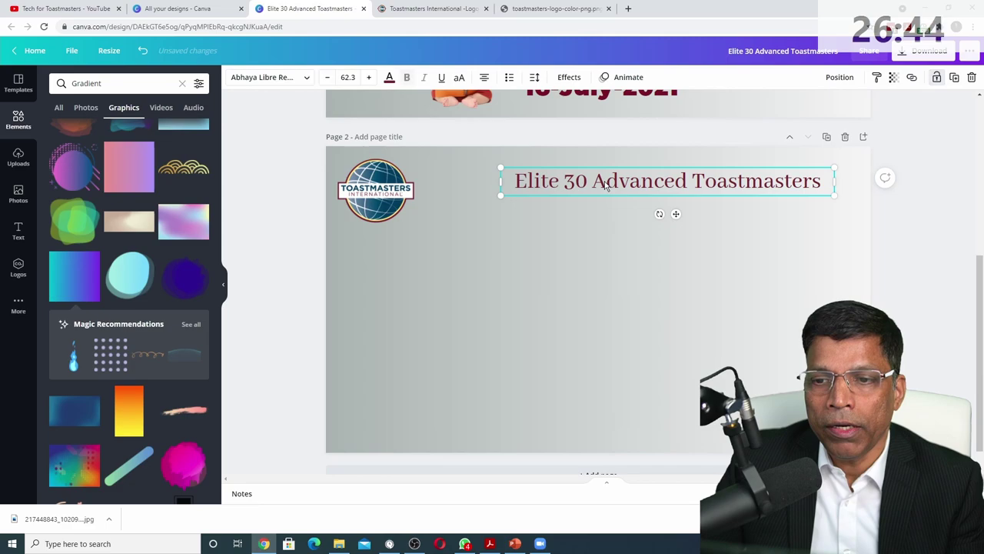
pyautogui.click(307, 77)
pyautogui.write('mo')
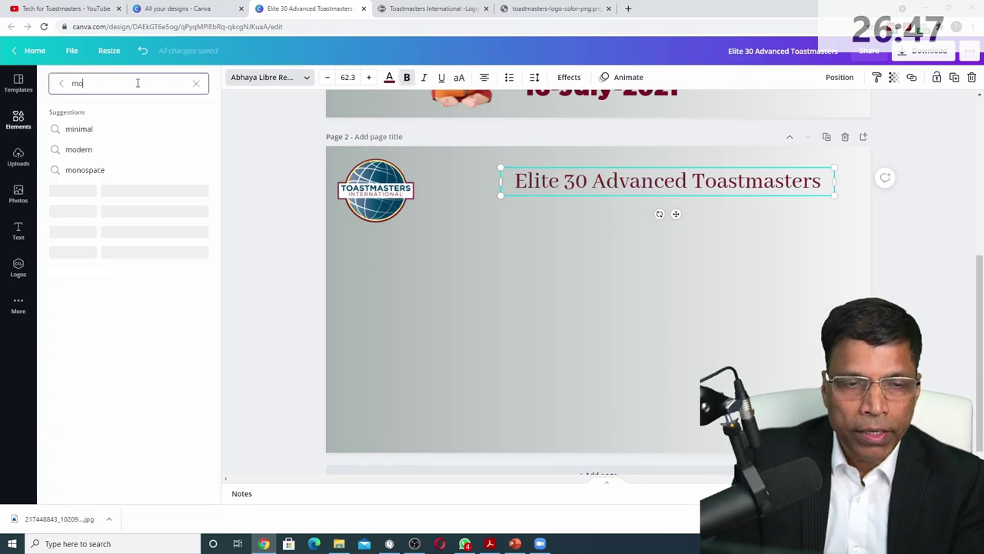
pyautogui.write('n')
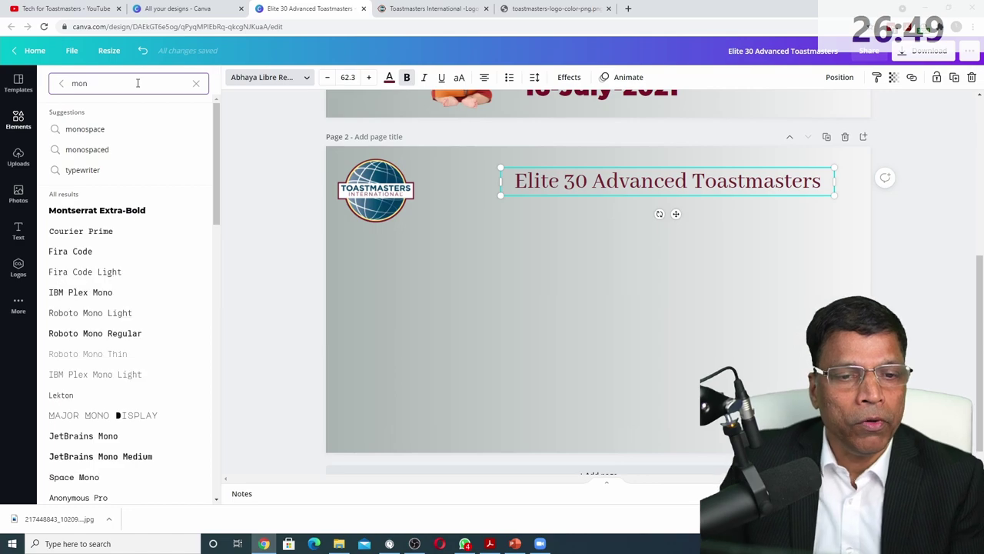
pyautogui.write('t')
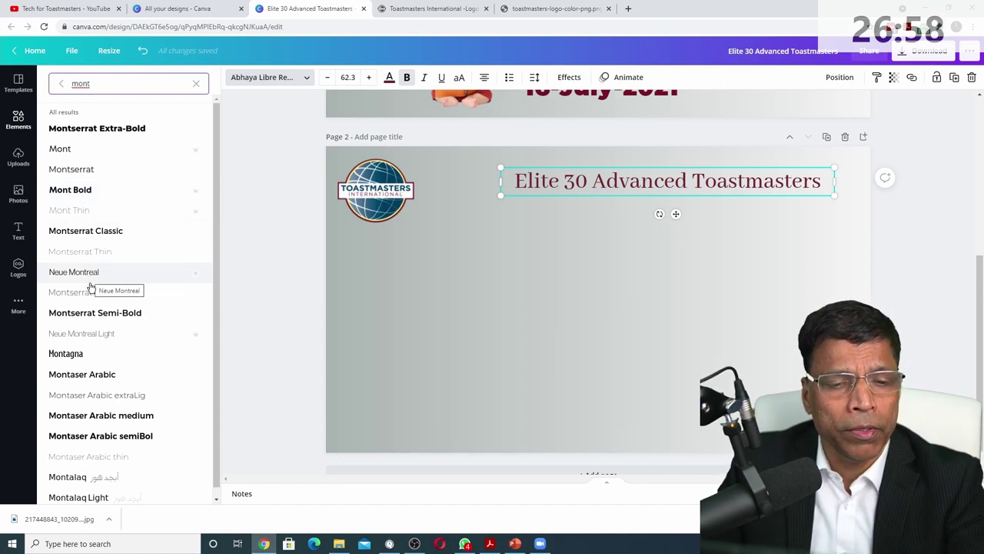
pyautogui.click(96, 317)
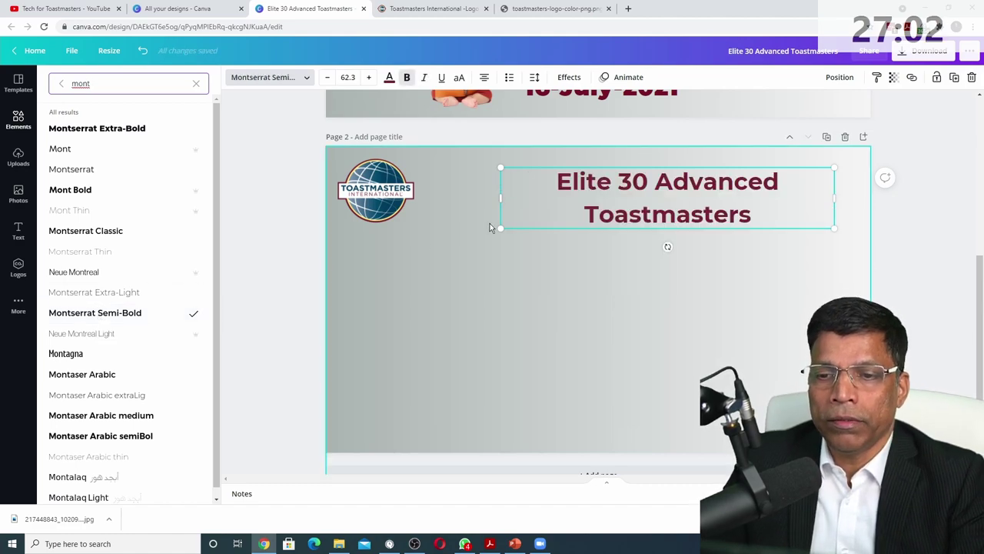
pyautogui.moveTo(834, 227); pyautogui.dragTo(820, 178)
pyautogui.moveTo(635, 171); pyautogui.dragTo(667, 189)
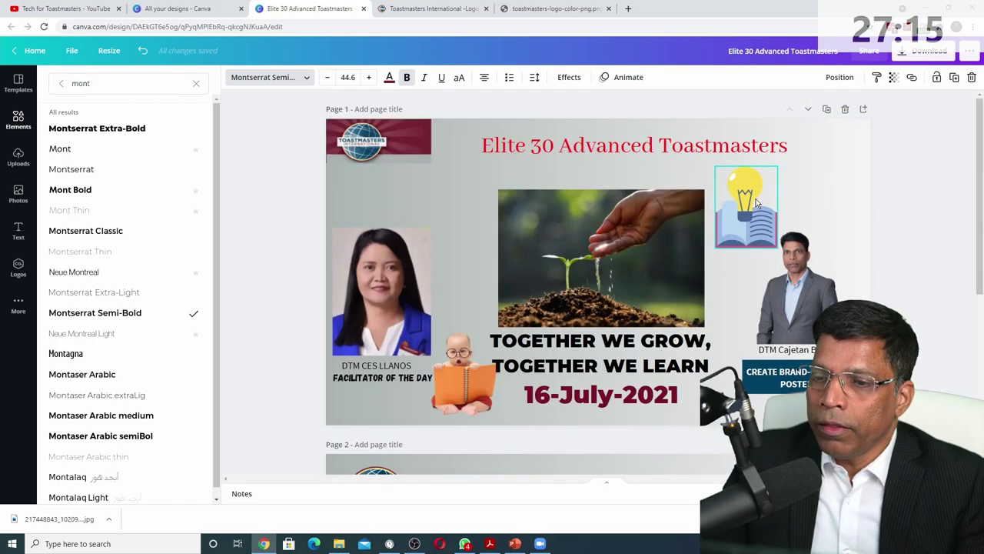
pyautogui.click(756, 202)
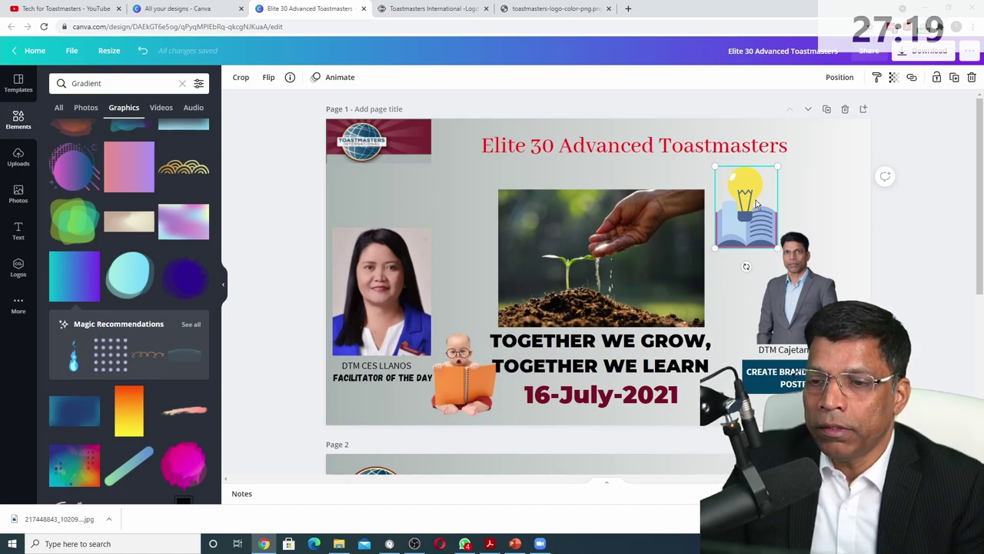
# Step: Copy the TOGETHER WE GROW tagline from page 1 and paste it lower on page 2
pyautogui.scroll(-2, 746, 212)
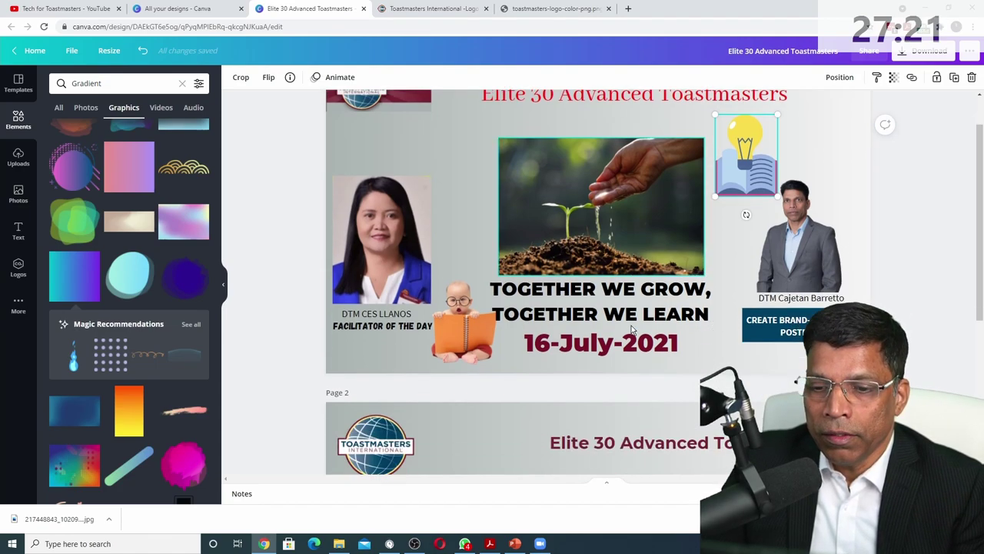
pyautogui.click(591, 211)
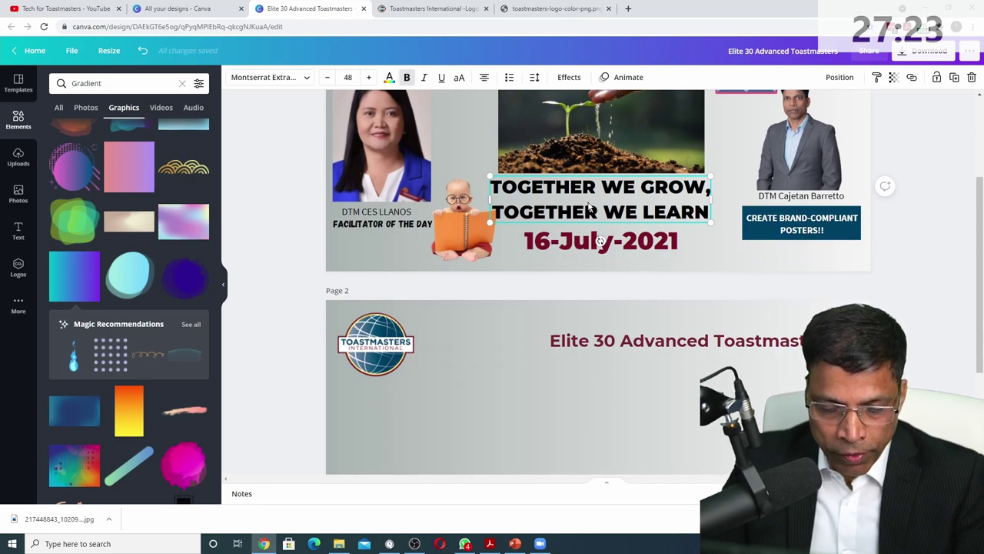
pyautogui.scroll(-3, 591, 211)
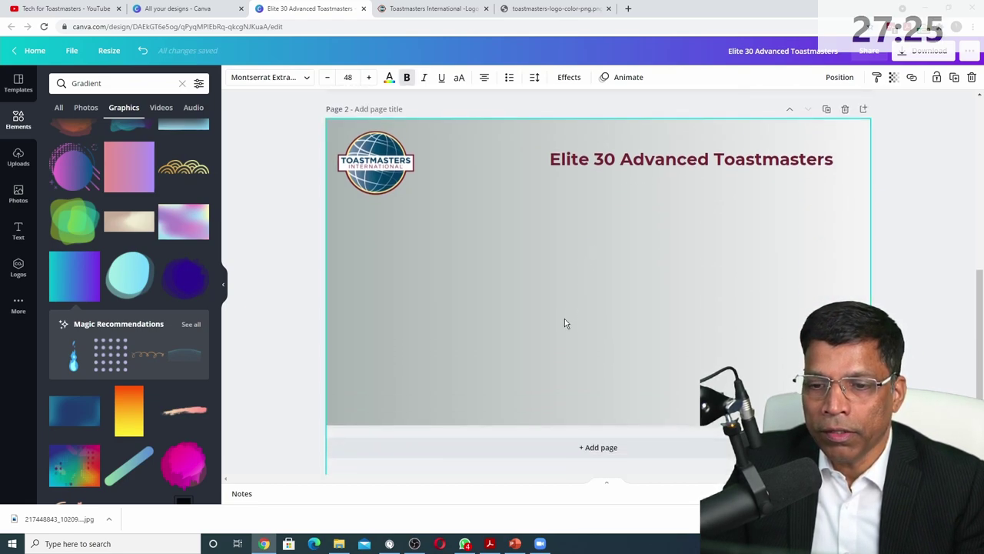
pyautogui.click(565, 323)
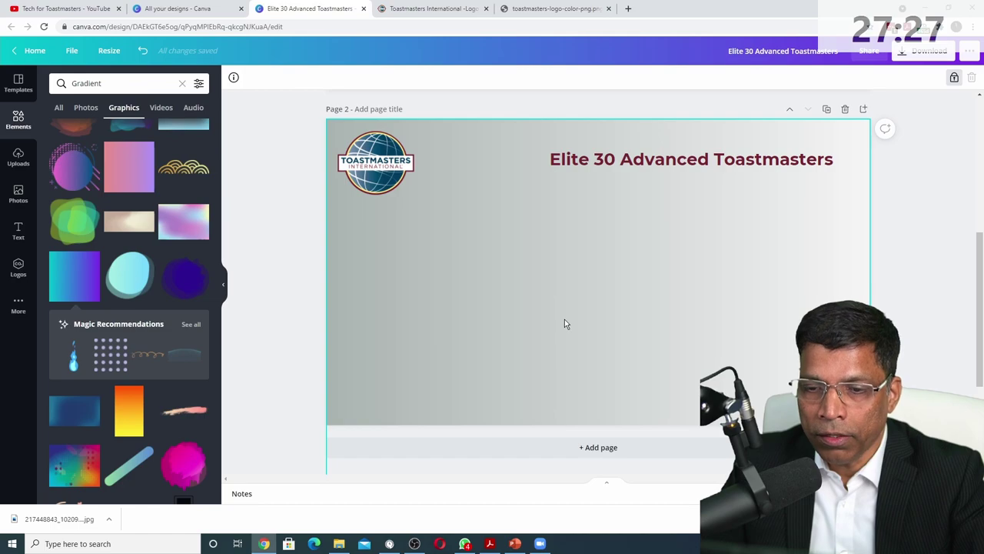
pyautogui.hotkey('ctrl', 'v')
pyautogui.moveTo(606, 355)
pyautogui.mouseDown()
pyautogui.moveTo(611, 361)
pyautogui.moveTo(610, 353)
pyautogui.mouseUp()
# Step: Copy the 16-July-2021 date from page 1 and paste it onto page 2
pyautogui.scroll(2, 603, 322)
pyautogui.click(582, 217)
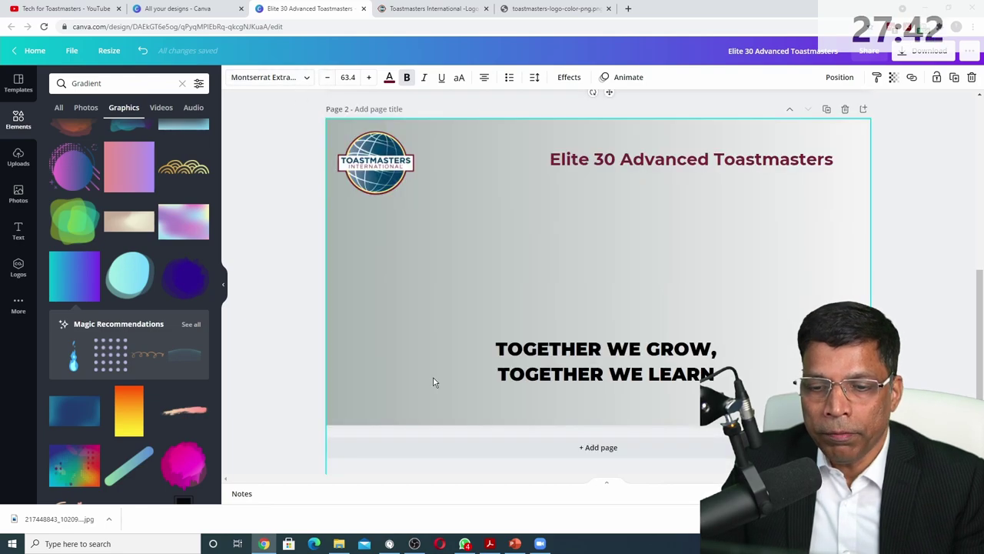
pyautogui.hotkey('ctrl', 'v')
pyautogui.moveTo(584, 400); pyautogui.dragTo(590, 400)
# Step: Shrink the date to about 51 and align it beneath the centred tagline
pyautogui.moveTo(603, 347); pyautogui.dragTo(600, 348)
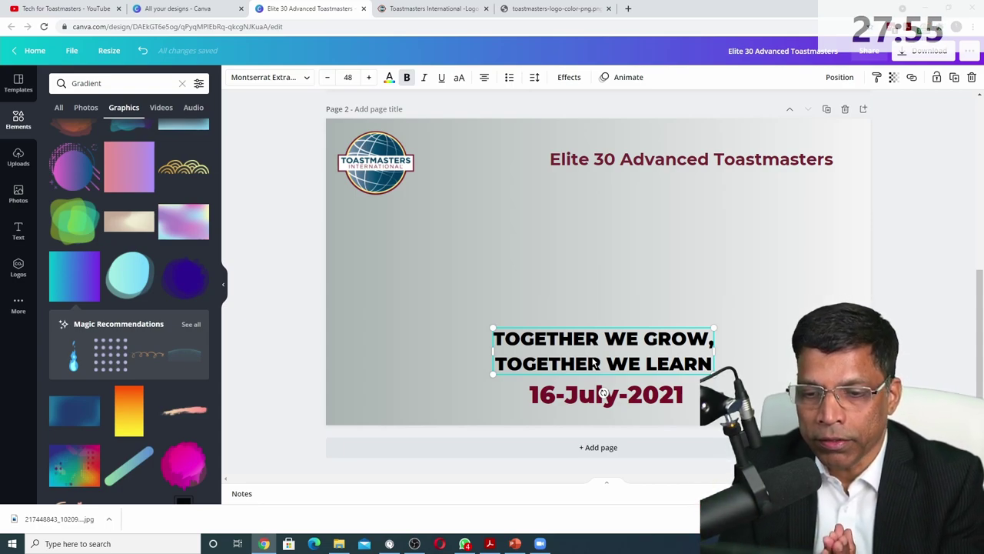
pyautogui.click(626, 397)
pyautogui.moveTo(682, 405); pyautogui.dragTo(662, 403)
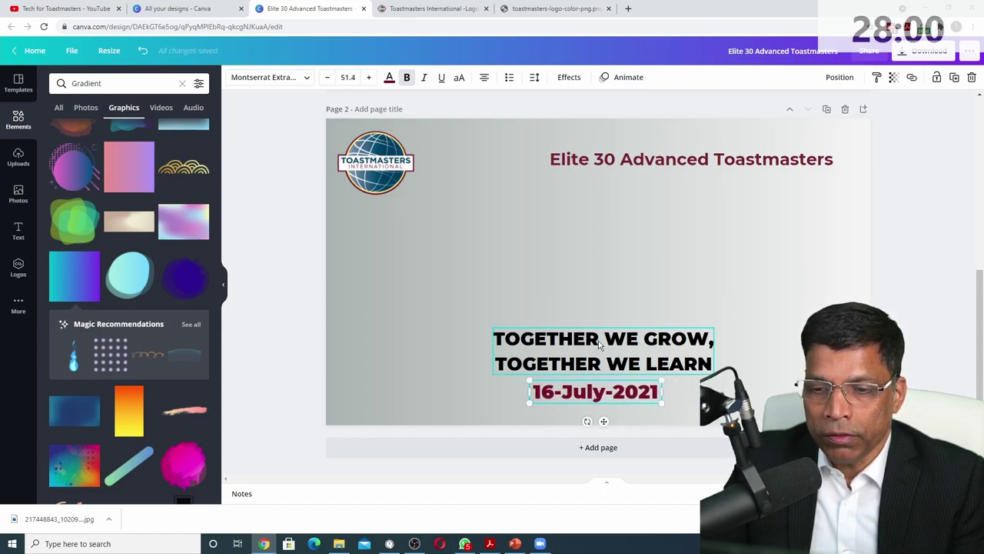
pyautogui.moveTo(598, 341)
pyautogui.mouseDown()
pyautogui.moveTo(584, 341)
pyautogui.moveTo(606, 341)
pyautogui.moveTo(597, 341)
pyautogui.mouseUp()
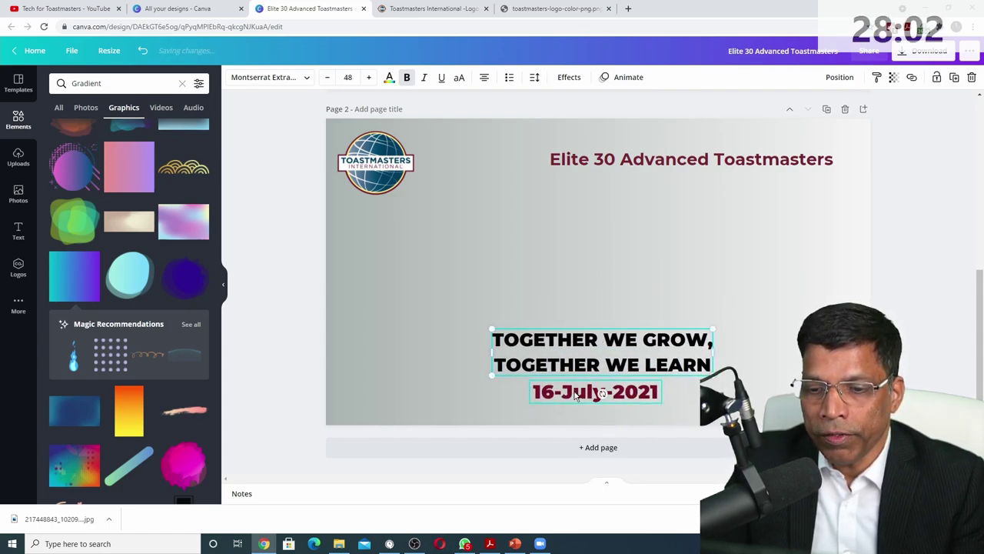
pyautogui.moveTo(573, 391)
pyautogui.mouseDown()
pyautogui.moveTo(597, 391)
pyautogui.moveTo(584, 391)
pyautogui.moveTo(585, 404)
pyautogui.mouseUp()
pyautogui.click(602, 363)
pyautogui.moveTo(601, 363); pyautogui.dragTo(601, 375)
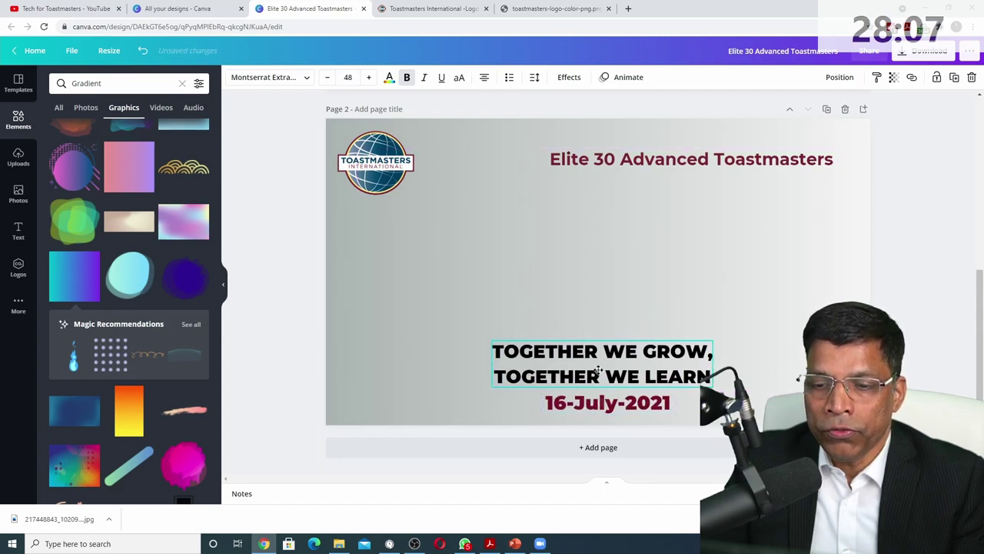
pyautogui.scroll(3, 632, 400)
# Step: Copy the speaker's photo and name caption from page 1 onto page 2's left side
pyautogui.click(473, 237)
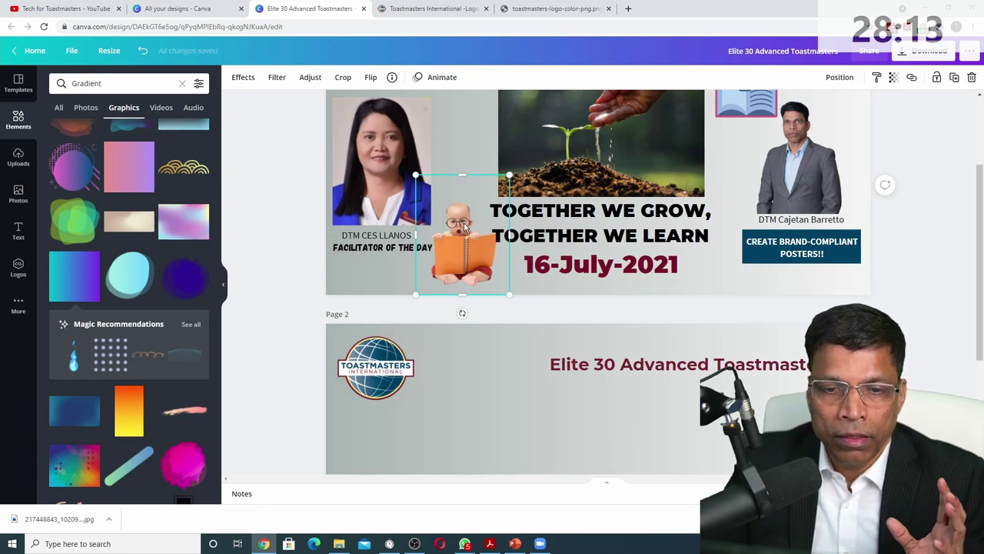
pyautogui.click(365, 169)
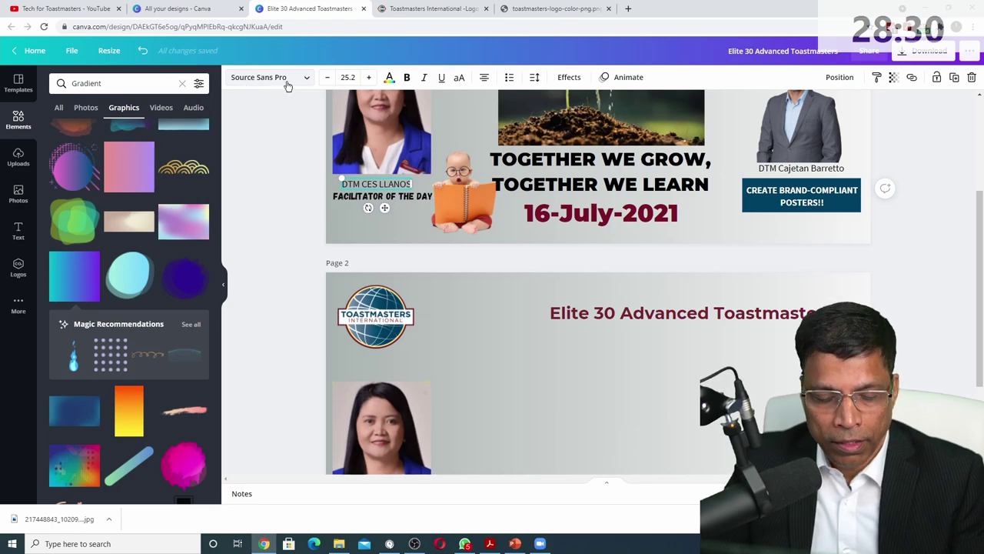
pyautogui.scroll(-3, 389, 354)
pyautogui.hotkey('ctrl', 'v')
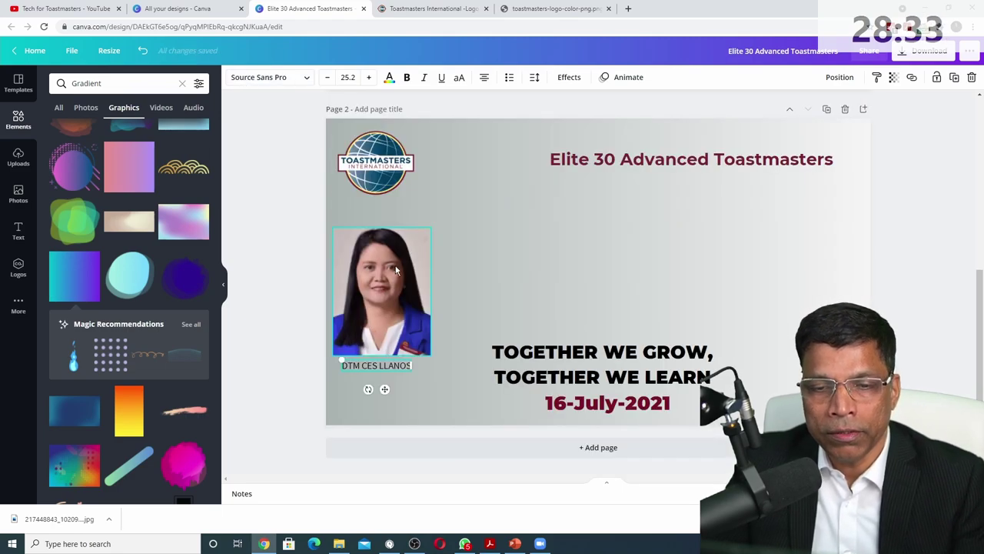
pyautogui.scroll(3, 397, 266)
# Step: Paste the FACILITATOR OF THE DAY caption onto page 2 beneath the speaker
pyautogui.click(383, 197)
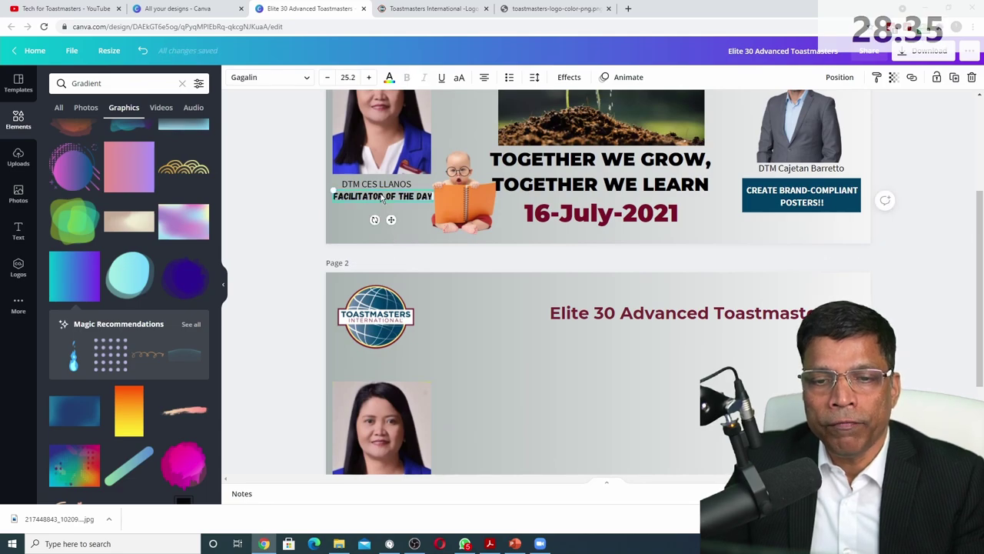
pyautogui.scroll(-4, 383, 198)
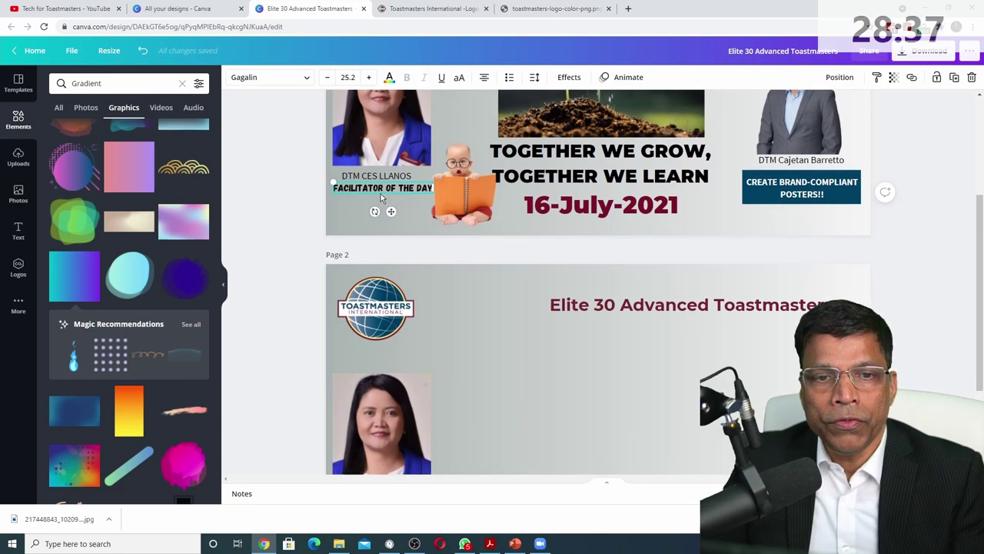
pyautogui.hotkey('ctrl', 'v')
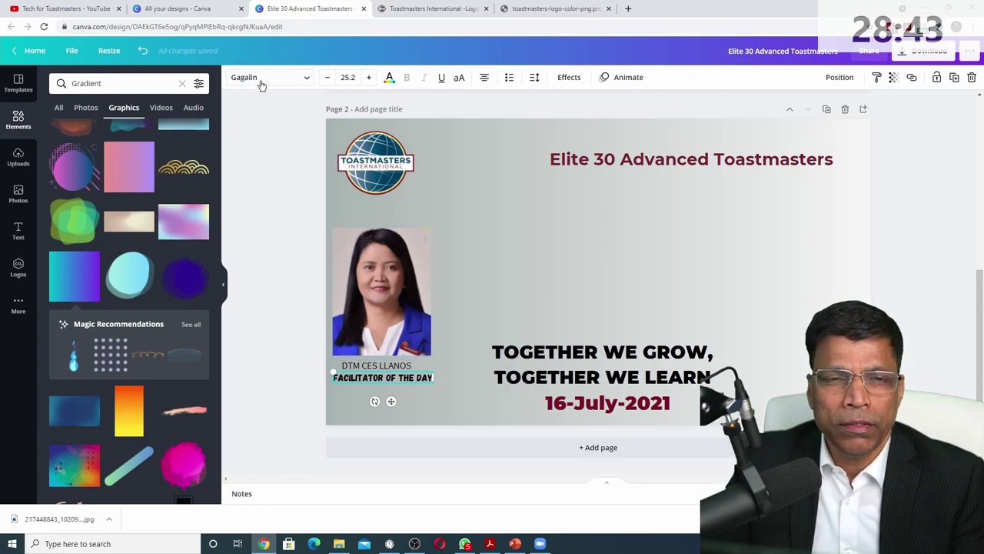
# Step: Change the FACILITATOR OF THE DAY caption's font to Source Sans Pro, found by searching 'sour'
pyautogui.click(304, 80)
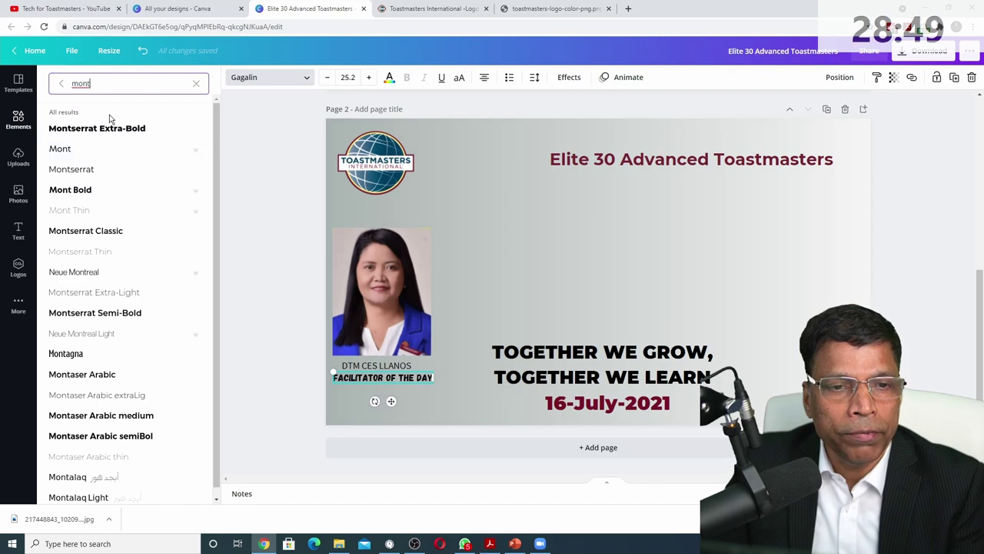
pyautogui.moveTo(110, 87); pyautogui.dragTo(61, 87)
pyautogui.write('sour')
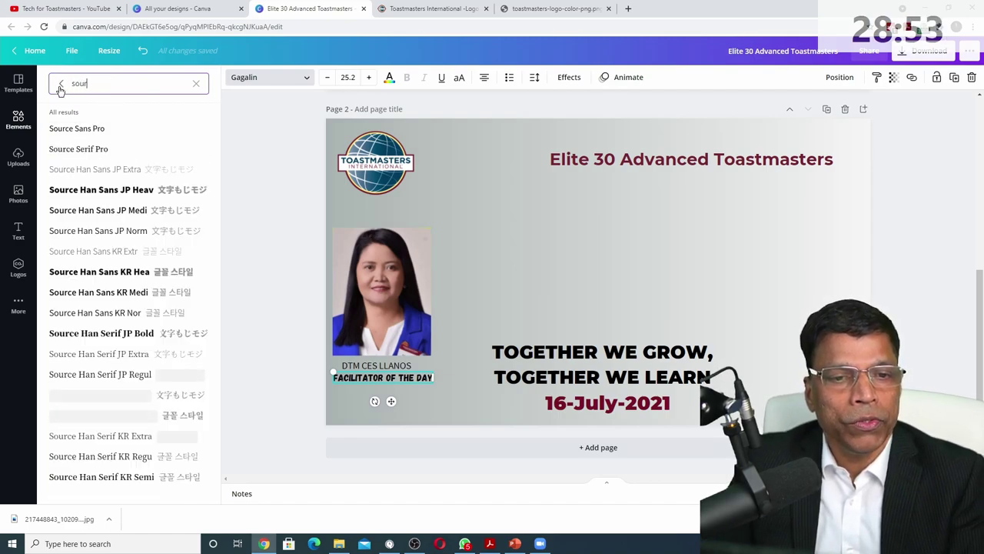
pyautogui.click(66, 129)
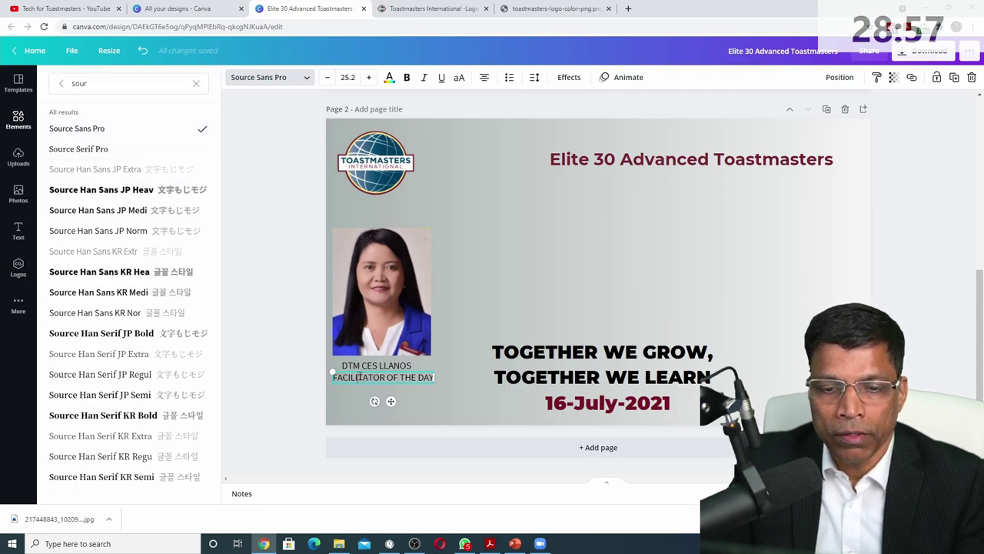
pyautogui.click(436, 154)
pyautogui.click(394, 380)
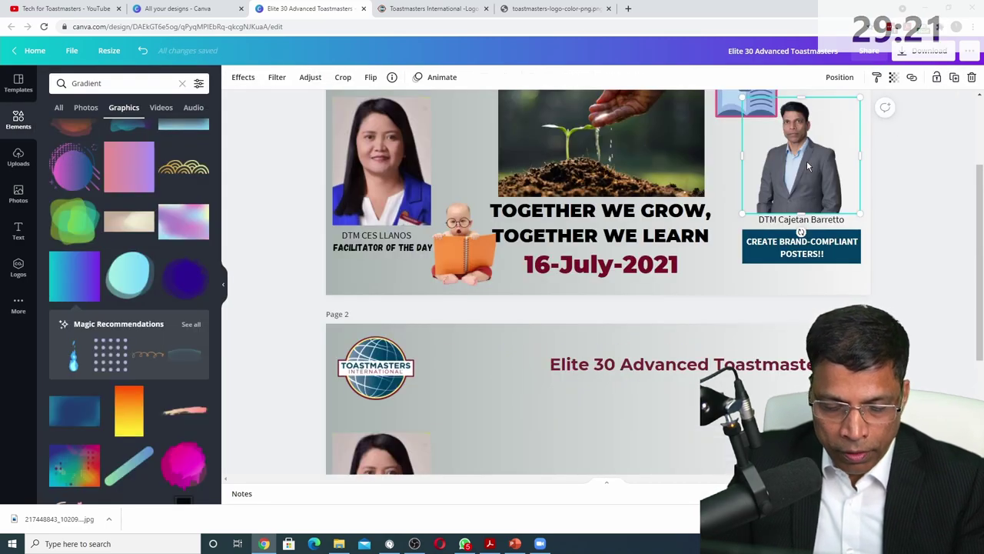
# Step: Paste the copied speaker photo group with its name and caption onto page 2's right side
pyautogui.scroll(-3, 807, 161)
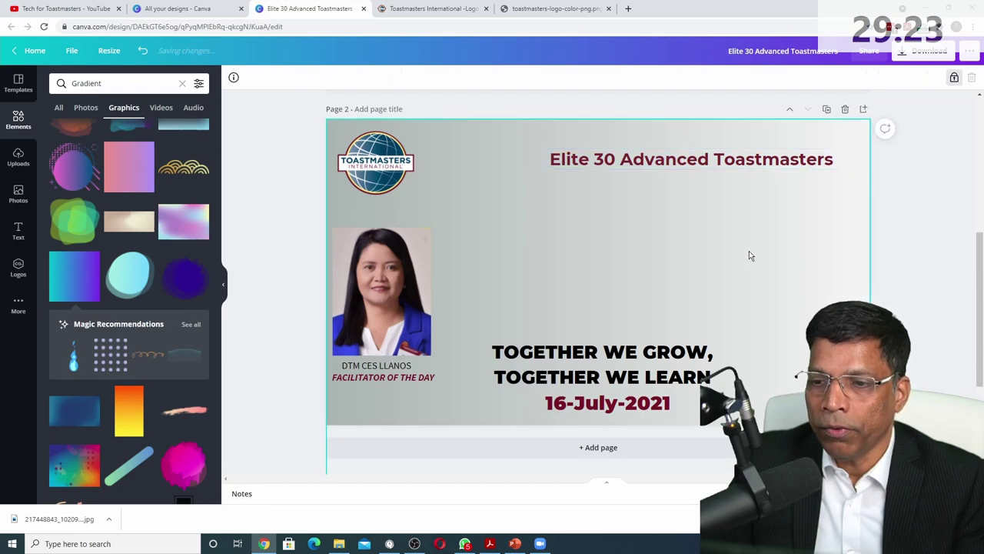
pyautogui.hotkey('ctrl', 'v')
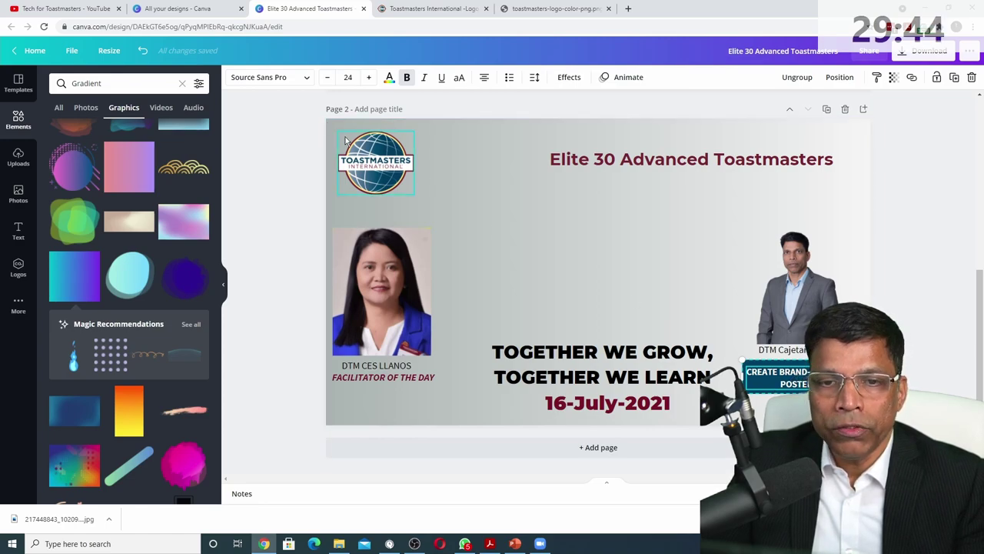
pyautogui.click(786, 388)
pyautogui.click(804, 372)
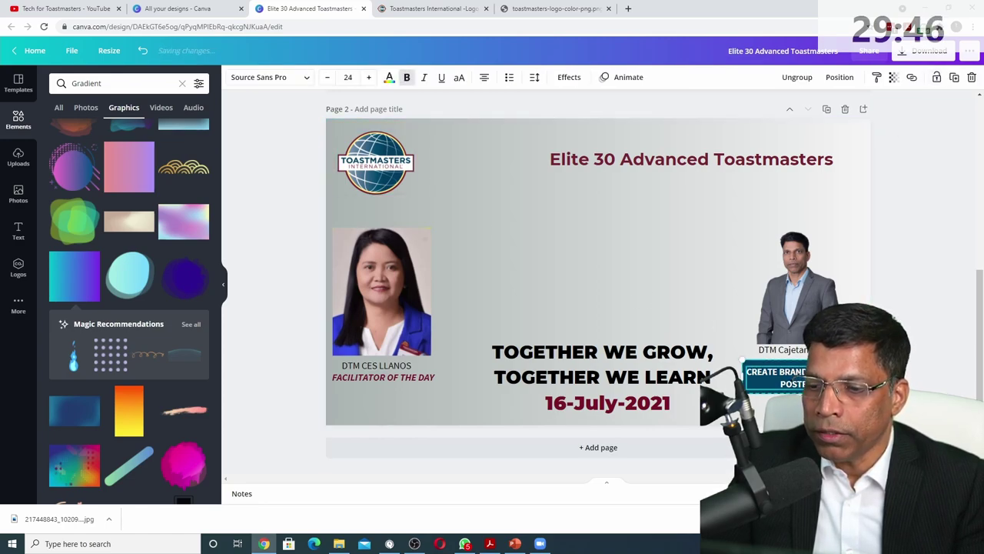
pyautogui.click(561, 262)
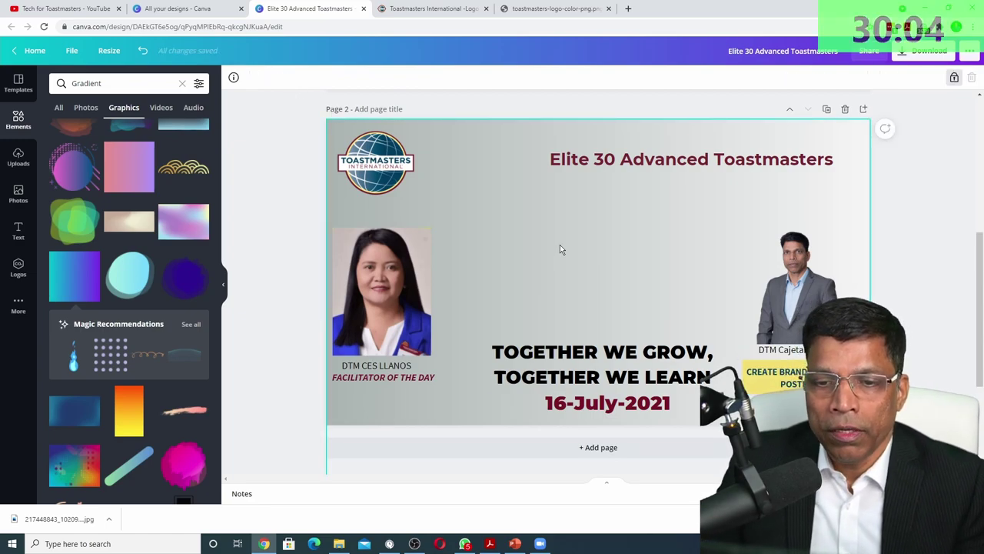
pyautogui.scroll(3, 562, 239)
# Step: Add the uploaded club group photo to page 2, shrink it, and place it under the title
pyautogui.scroll(2, 529, 261)
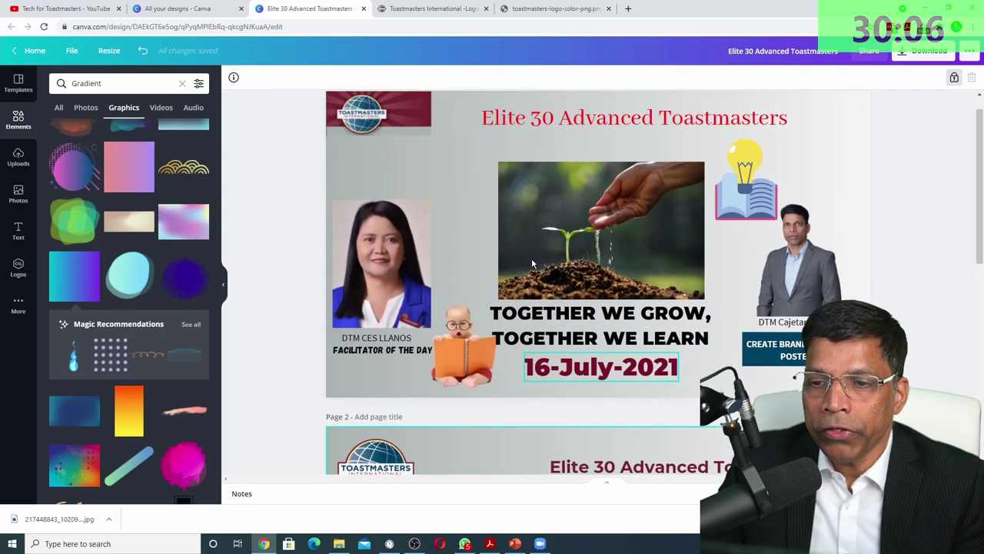
pyautogui.click(531, 257)
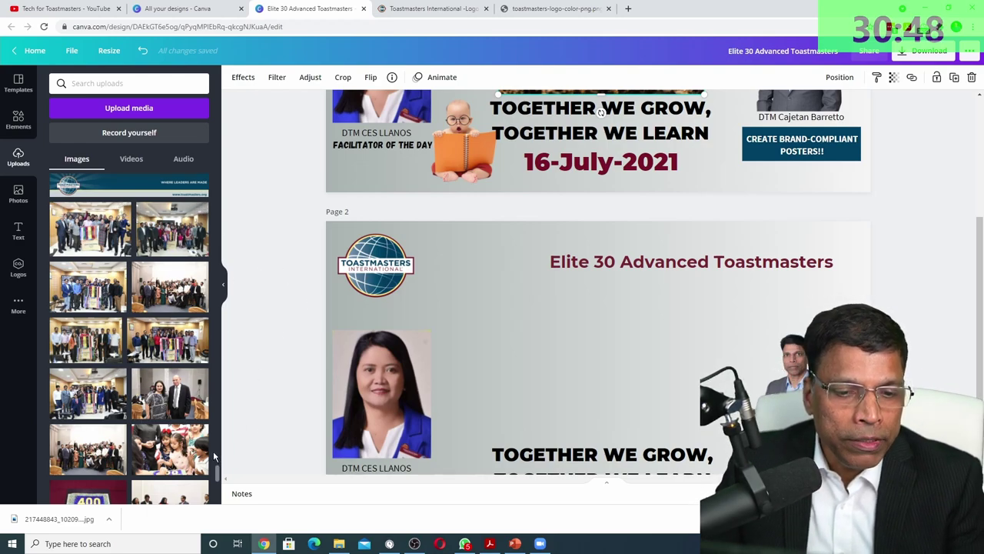
pyautogui.moveTo(86, 244); pyautogui.dragTo(531, 302)
pyautogui.moveTo(794, 265); pyautogui.dragTo(692, 325)
pyautogui.moveTo(625, 413); pyautogui.dragTo(640, 364)
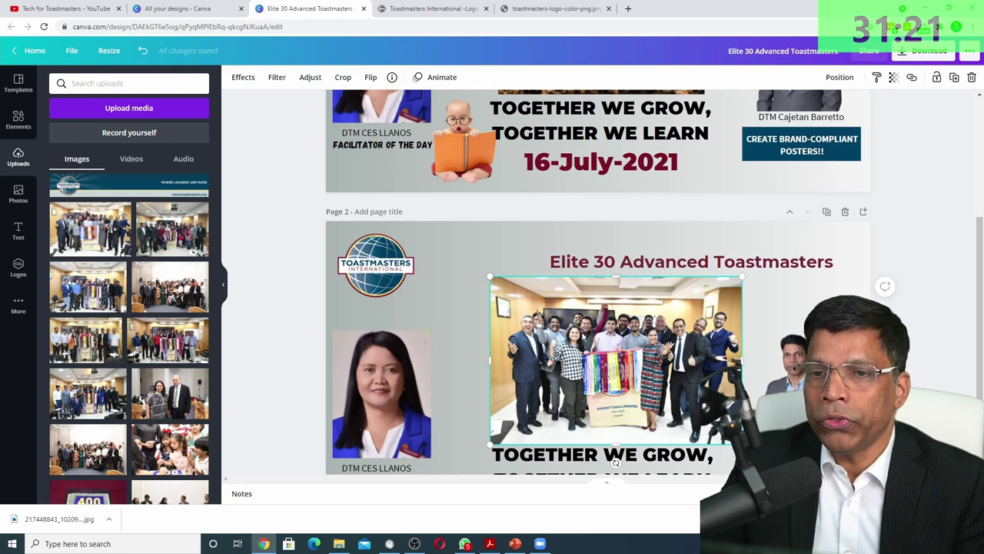
pyautogui.click(430, 8)
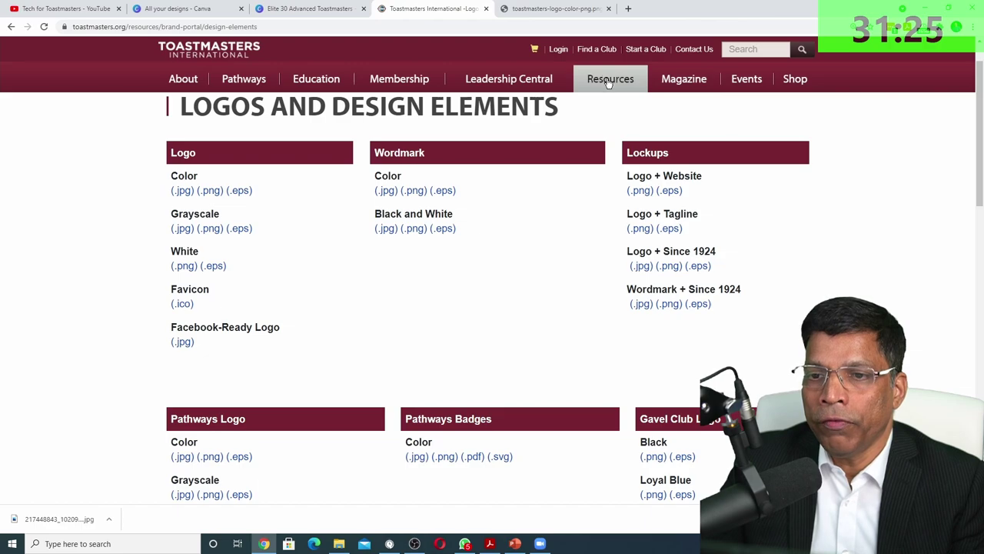
# Step: Go from Resources to Brand Portal > Professional Images and open the photo gallery in a new tab
pyautogui.scroll(2, 606, 115)
pyautogui.moveTo(639, 112)
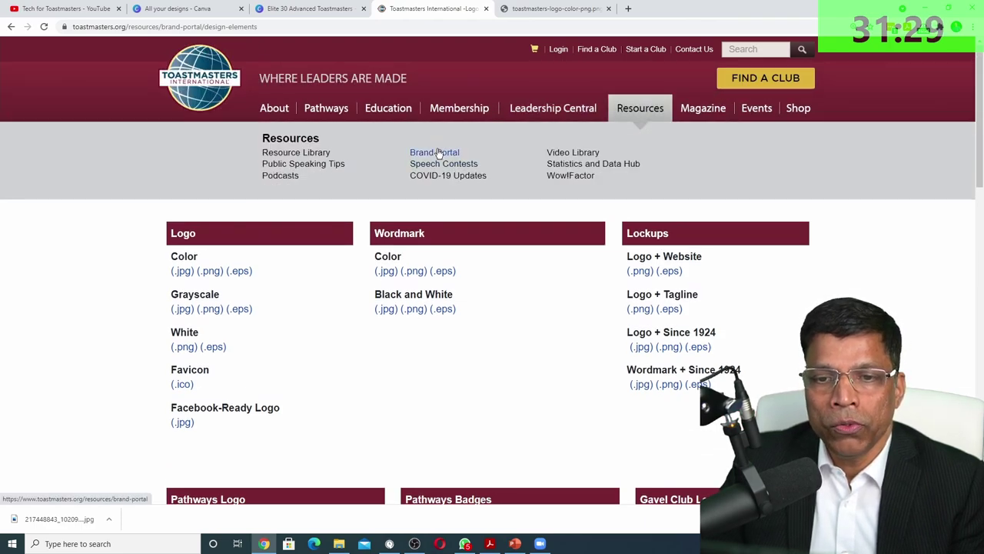
pyautogui.click(435, 152)
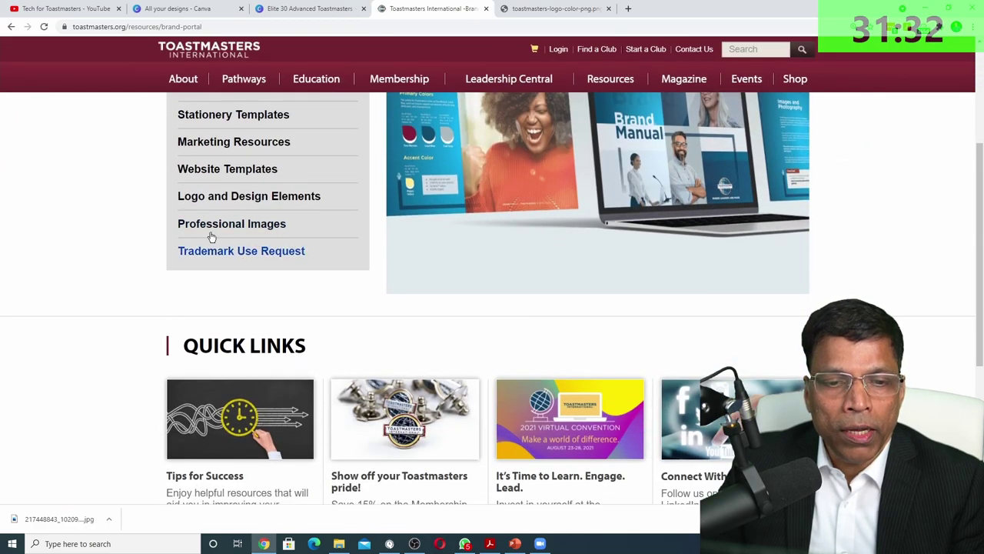
pyautogui.click(233, 225)
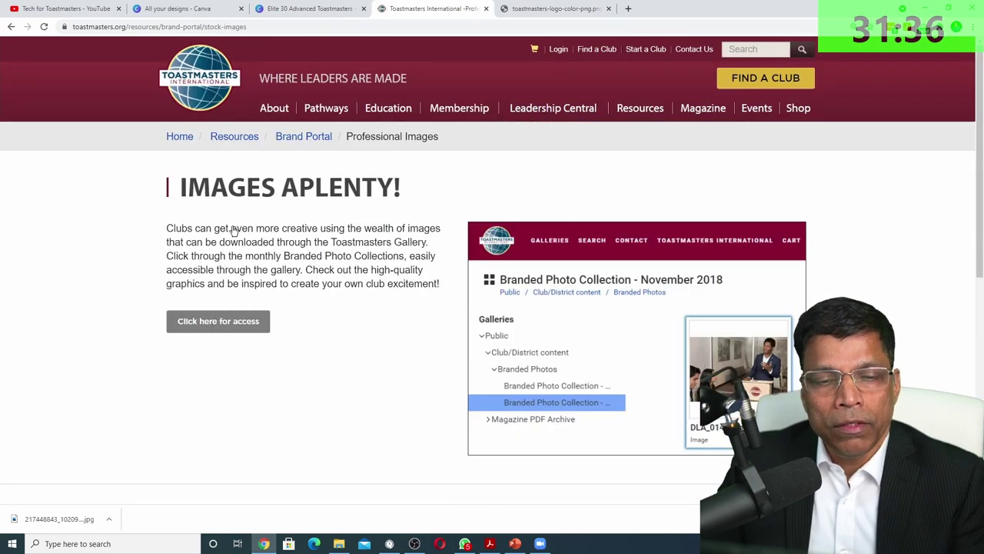
pyautogui.click(232, 326)
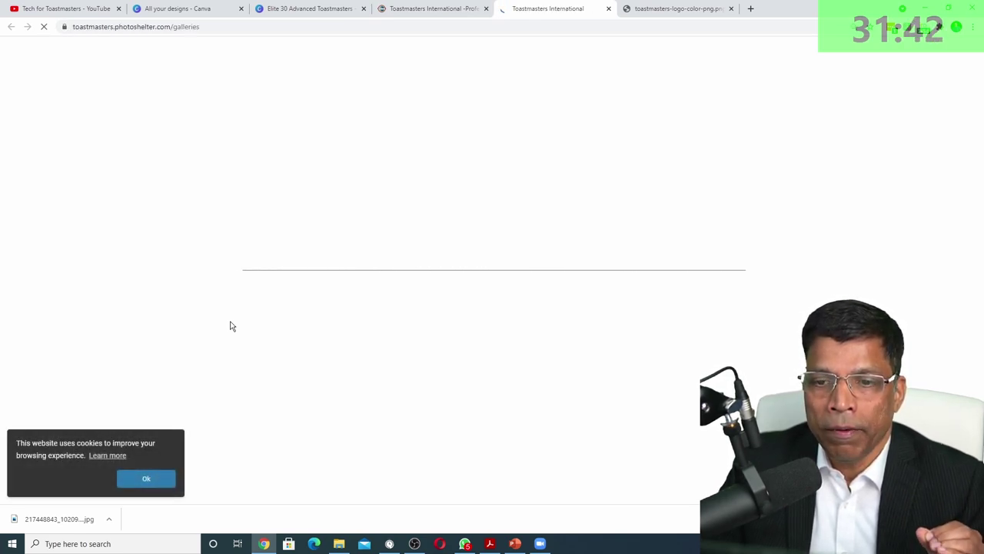
# Step: Navigate the gallery through Public and Club/District content to the Branded Photos collections
pyautogui.click(36, 307)
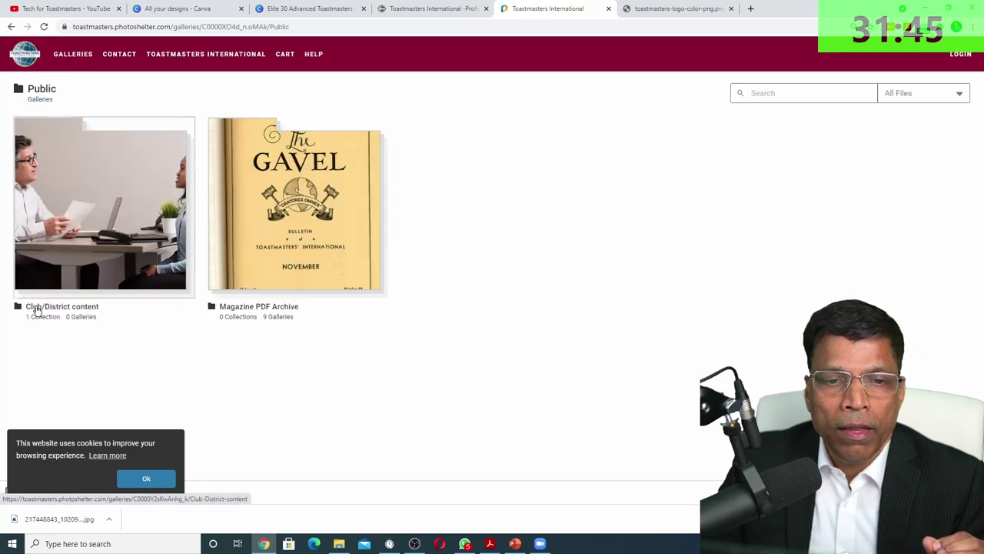
pyautogui.click(51, 307)
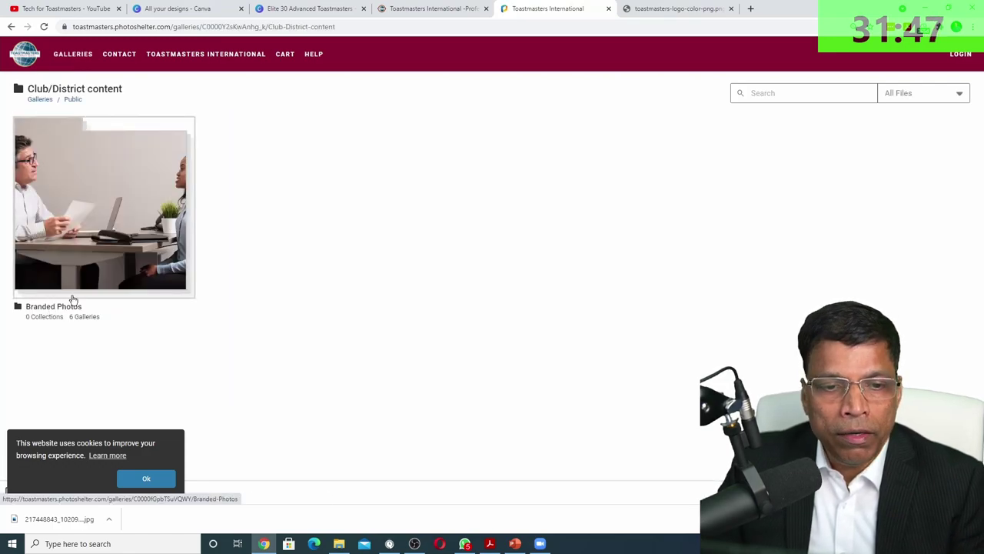
pyautogui.click(57, 313)
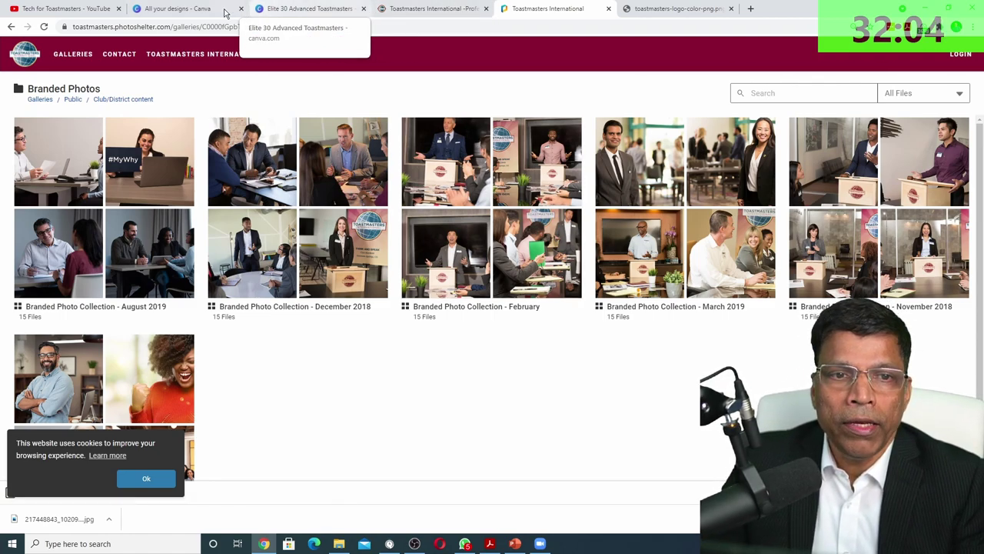
# Step: Return to the Elite 30 poster editor and browse the stock Photos library
pyautogui.click(181, 9)
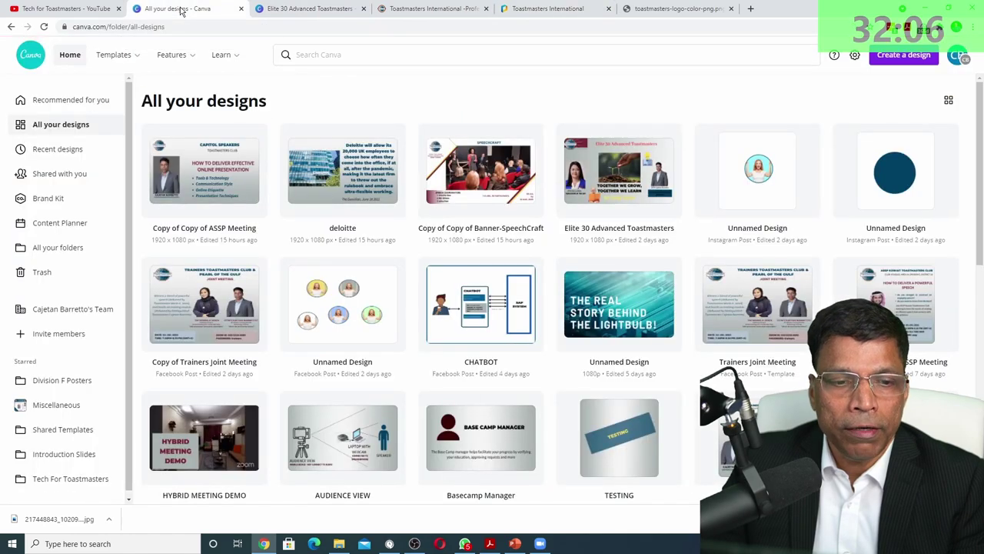
pyautogui.hotkey('ctrl', 'Tab')
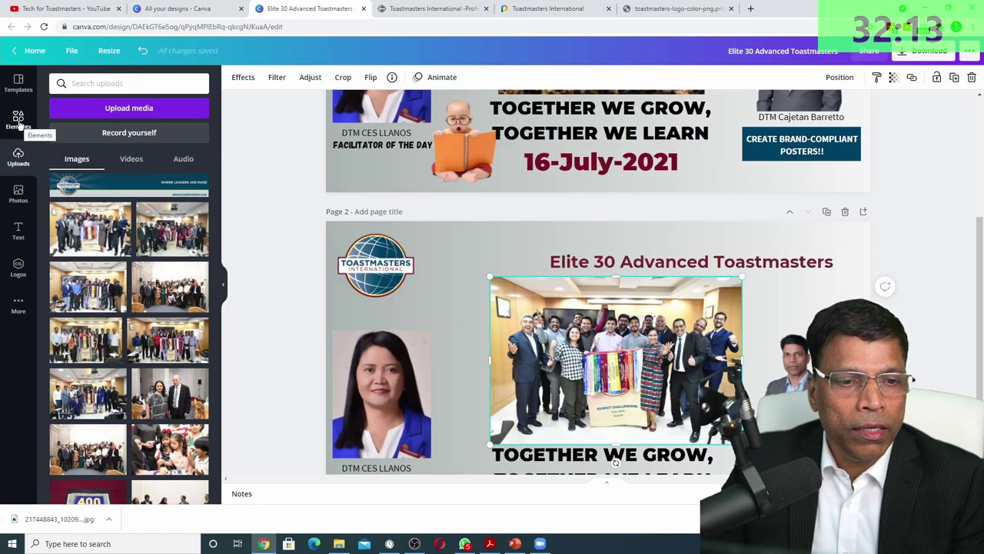
pyautogui.click(19, 194)
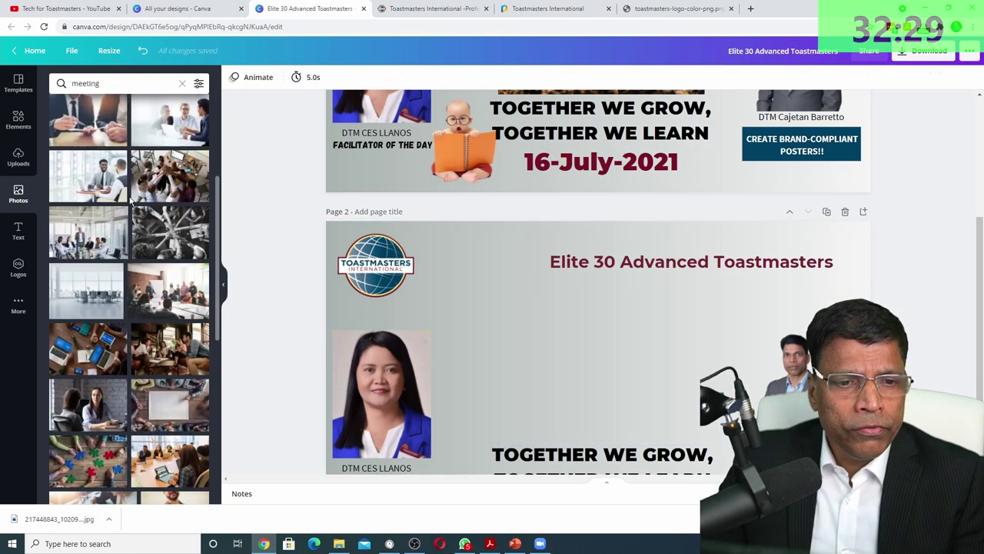
pyautogui.scroll(-2, 195, 295)
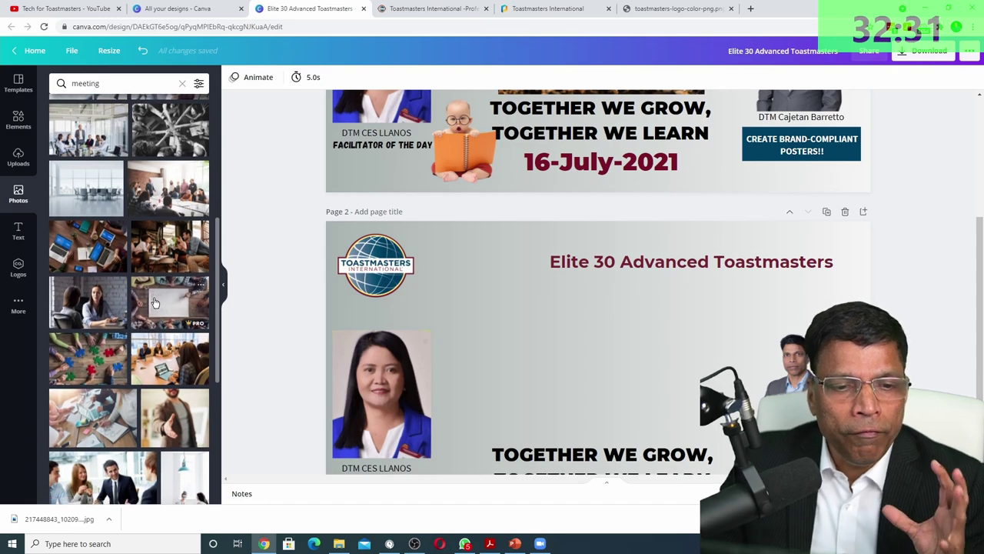
pyautogui.scroll(-3, 154, 302)
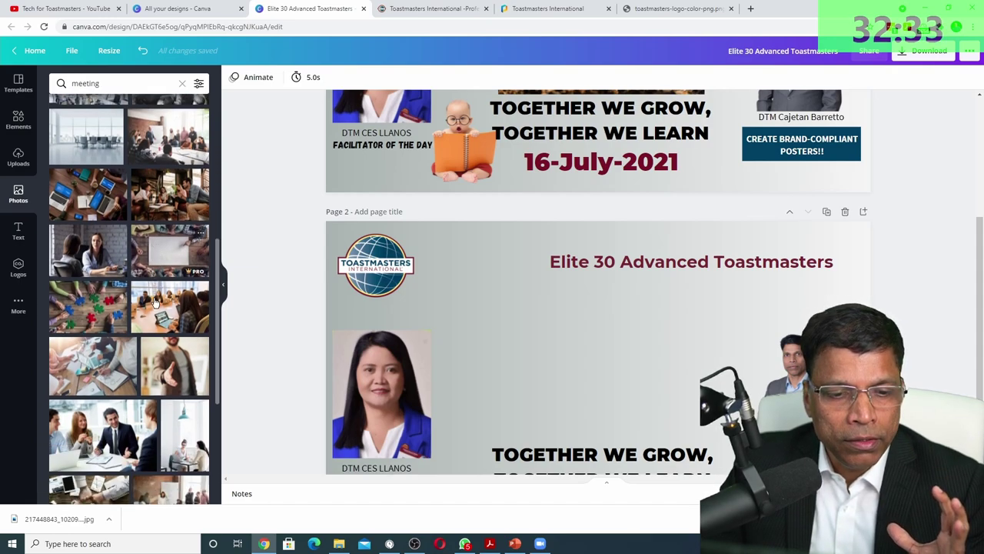
# Step: Add a stock meeting photo to page 2, resize and position it, then delete it
pyautogui.click(113, 346)
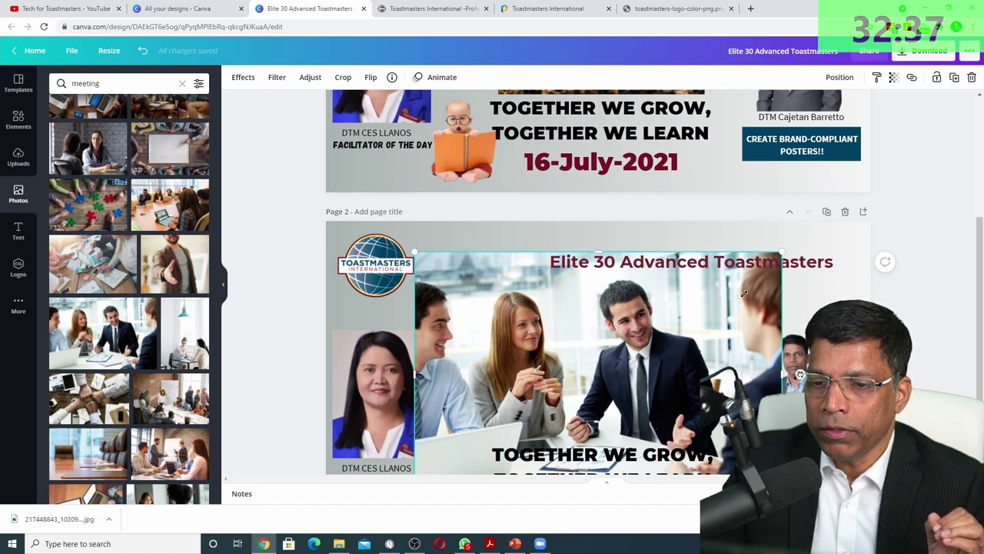
pyautogui.moveTo(744, 293); pyautogui.dragTo(644, 315)
pyautogui.moveTo(584, 370); pyautogui.dragTo(646, 314)
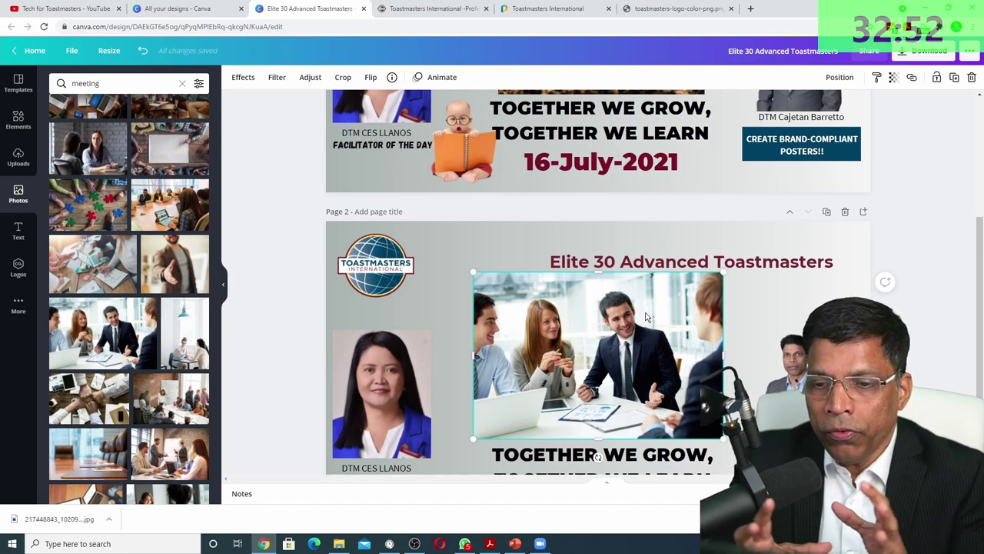
pyautogui.press('Delete')
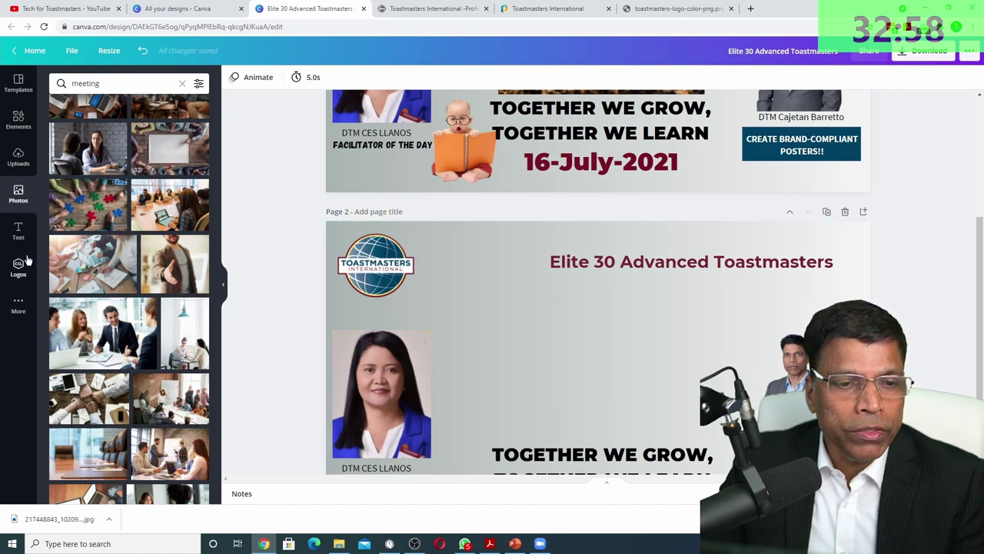
# Step: Drag an uploaded club group photo from Uploads onto page 2, enlarge it, and position it under the title
pyautogui.click(19, 157)
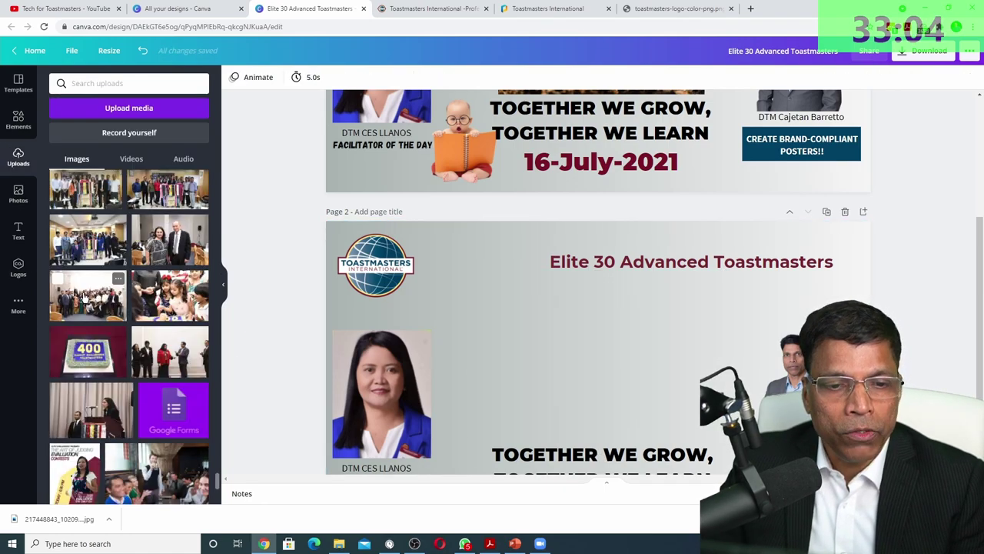
pyautogui.moveTo(209, 262); pyautogui.dragTo(655, 337)
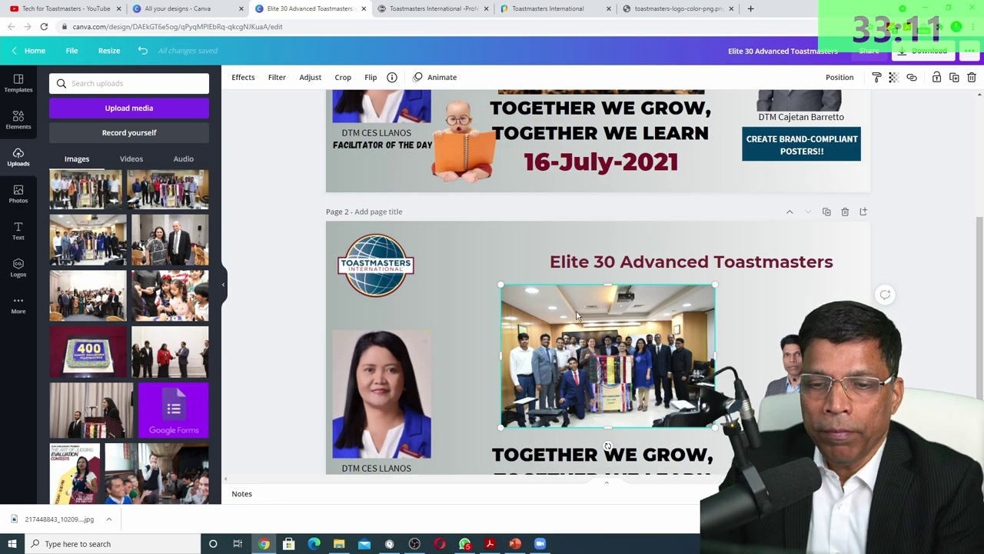
pyautogui.moveTo(501, 284); pyautogui.dragTo(476, 266)
pyautogui.moveTo(621, 333)
pyautogui.mouseDown()
pyautogui.moveTo(645, 350)
pyautogui.moveTo(629, 338)
pyautogui.mouseUp()
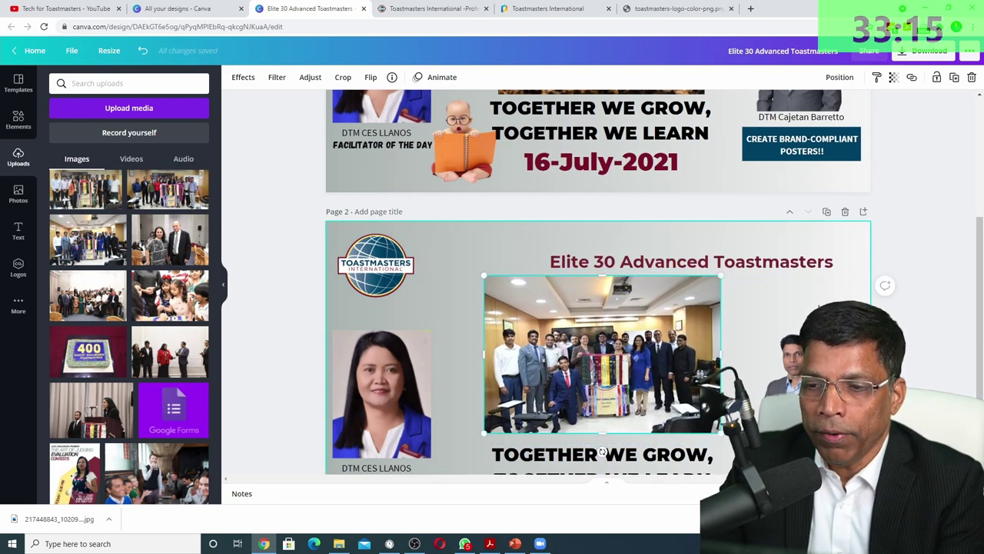
pyautogui.scroll(-2, 793, 382)
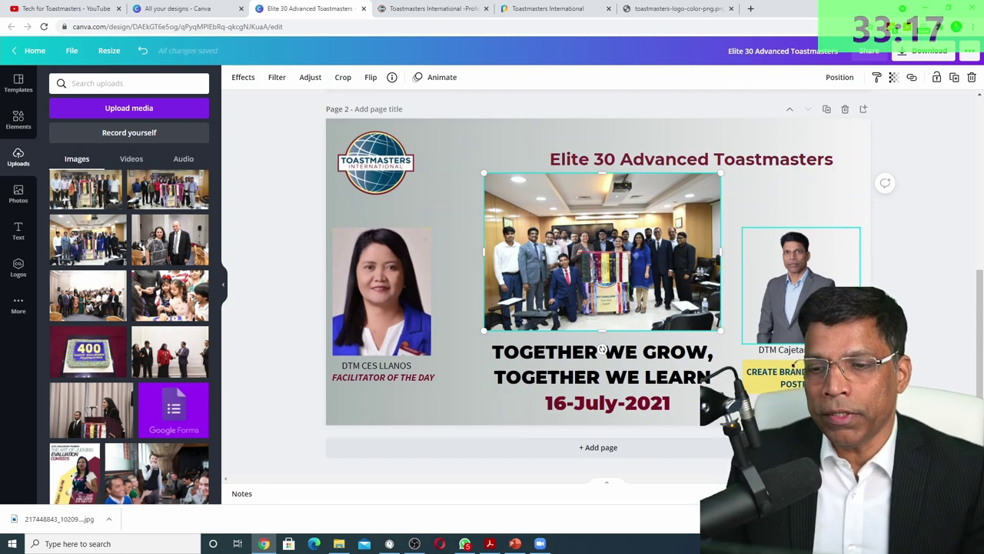